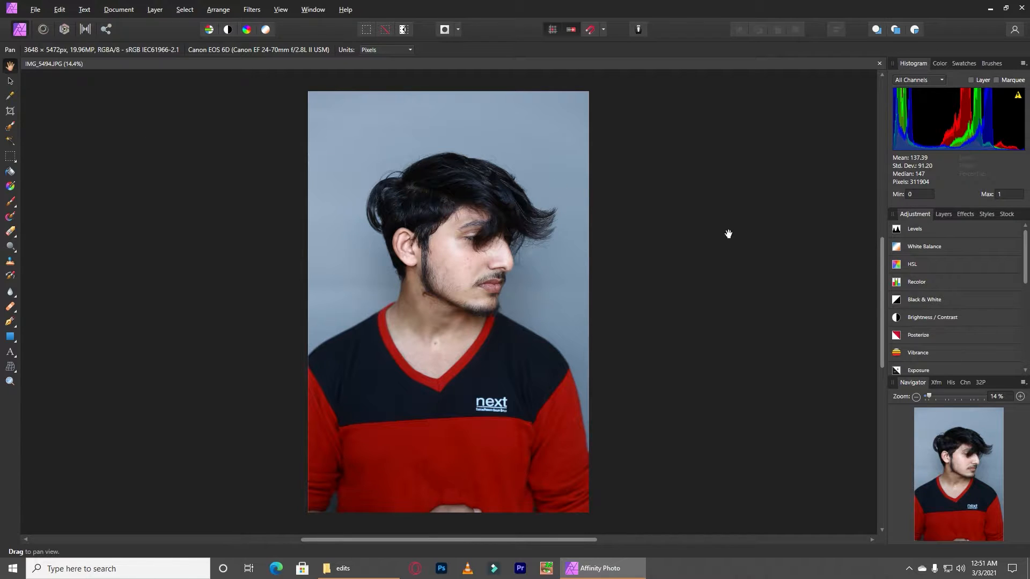
Duplicate the Background layer.
click(13, 82)
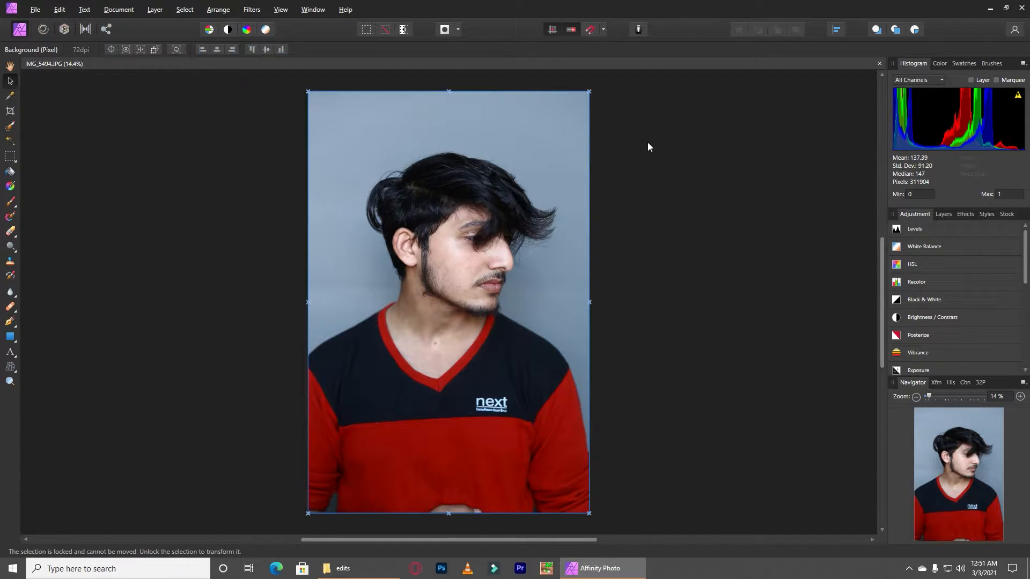
click(942, 214)
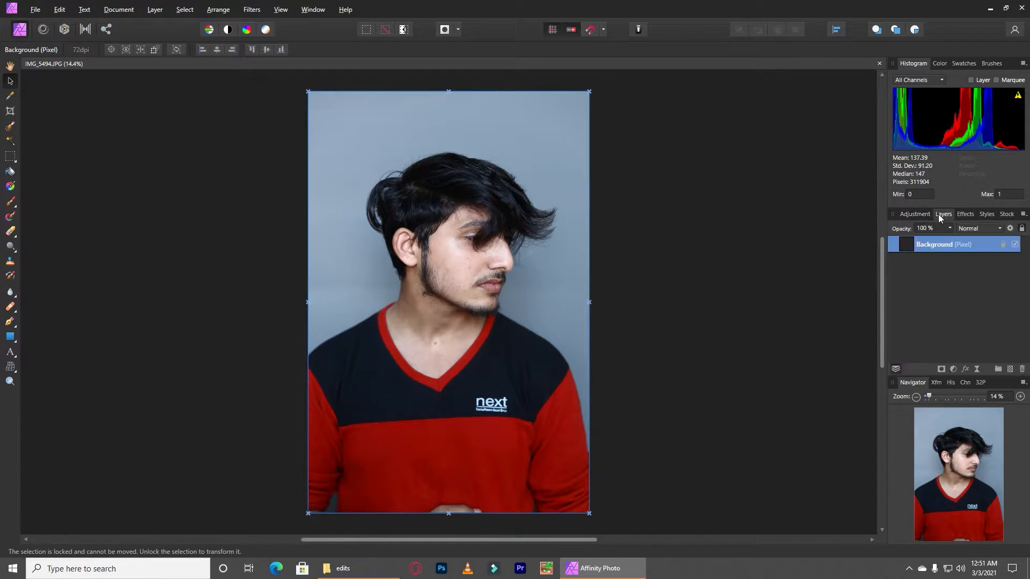
key(ctrl+j)
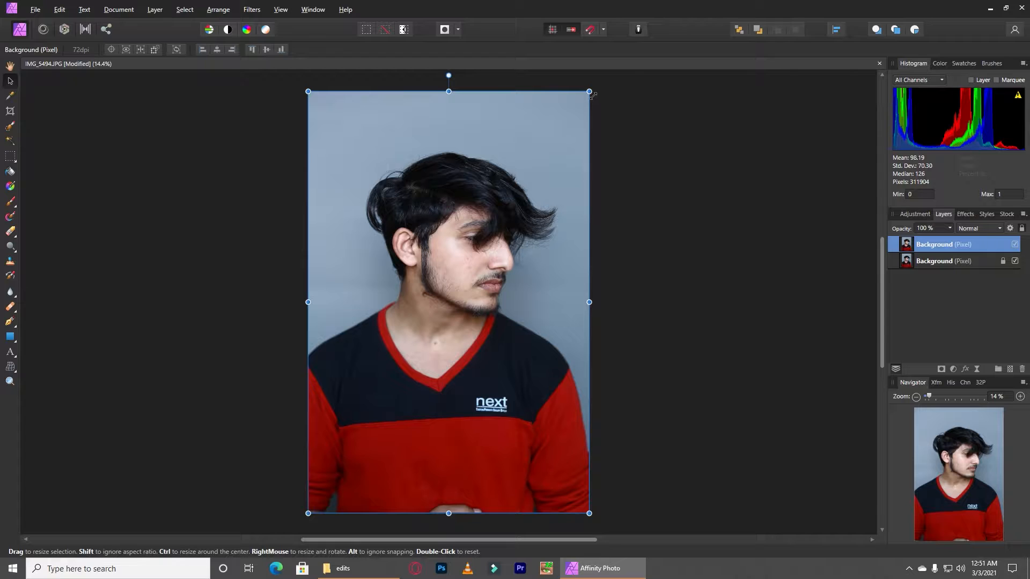
Scale the duplicate layer up slightly beyond the canvas, reposition it to cover the whole photo, and merge it into the Background layer.
drag(590, 92, 596, 147)
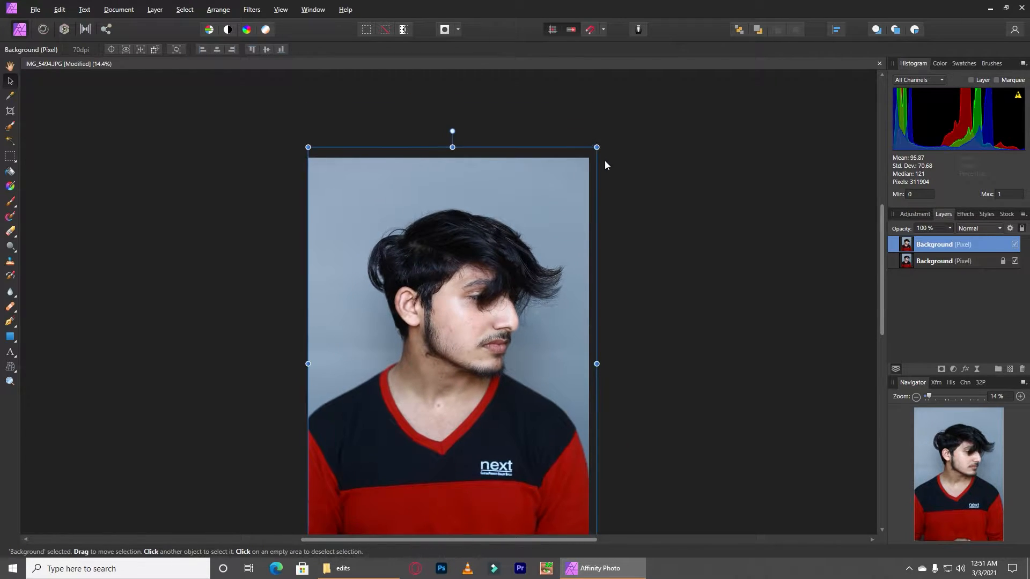
scroll(590, 187, down, 3)
scroll(569, 211, down, 2)
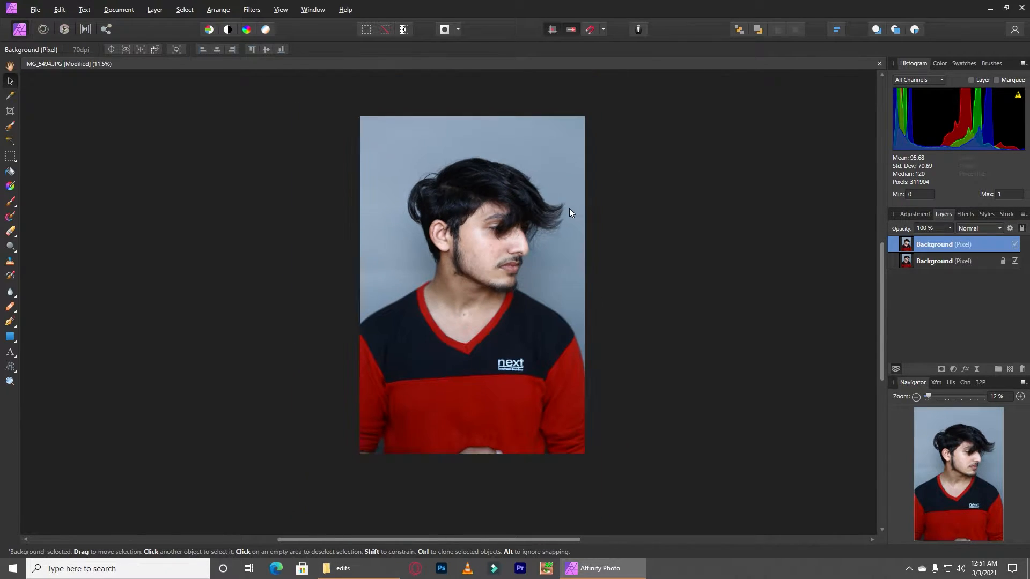
drag(590, 108, 597, 99)
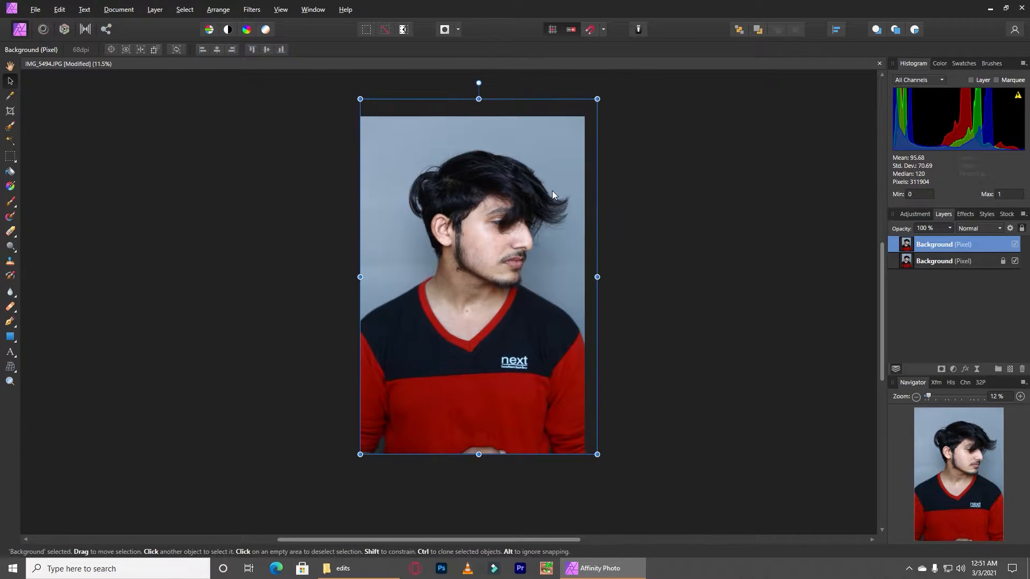
drag(552, 191, 548, 198)
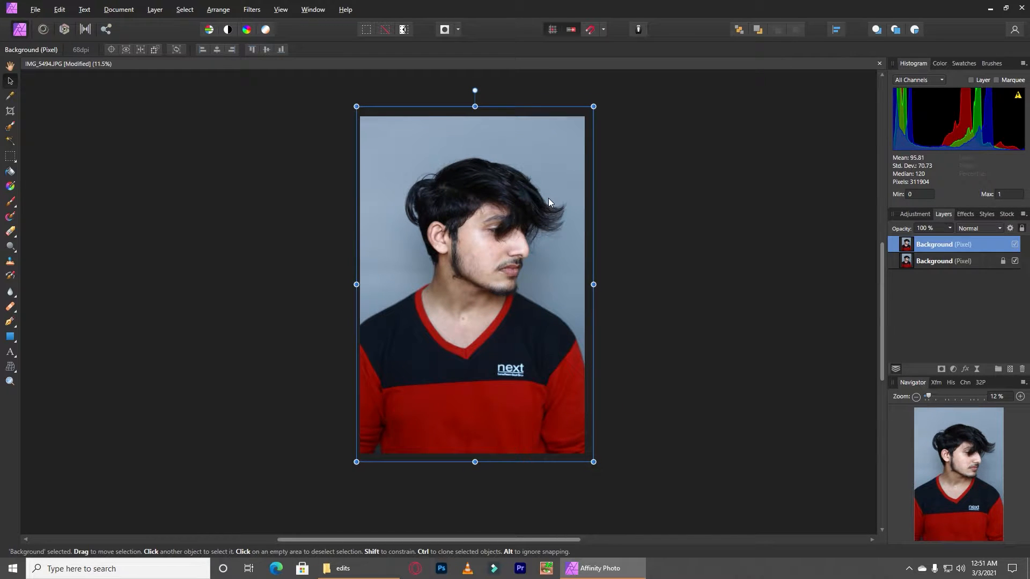
click(827, 284)
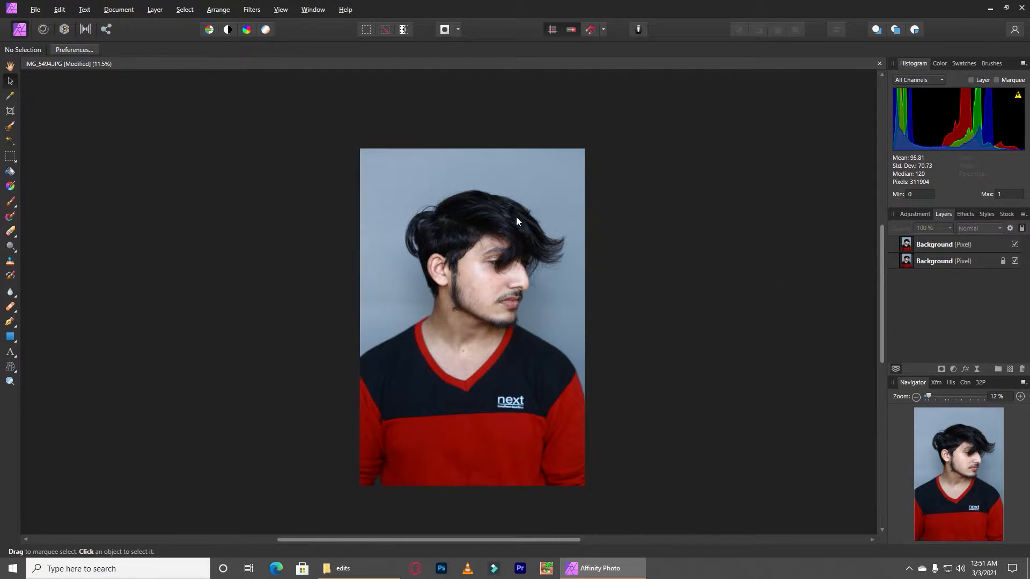
click(931, 250)
key(Delete)
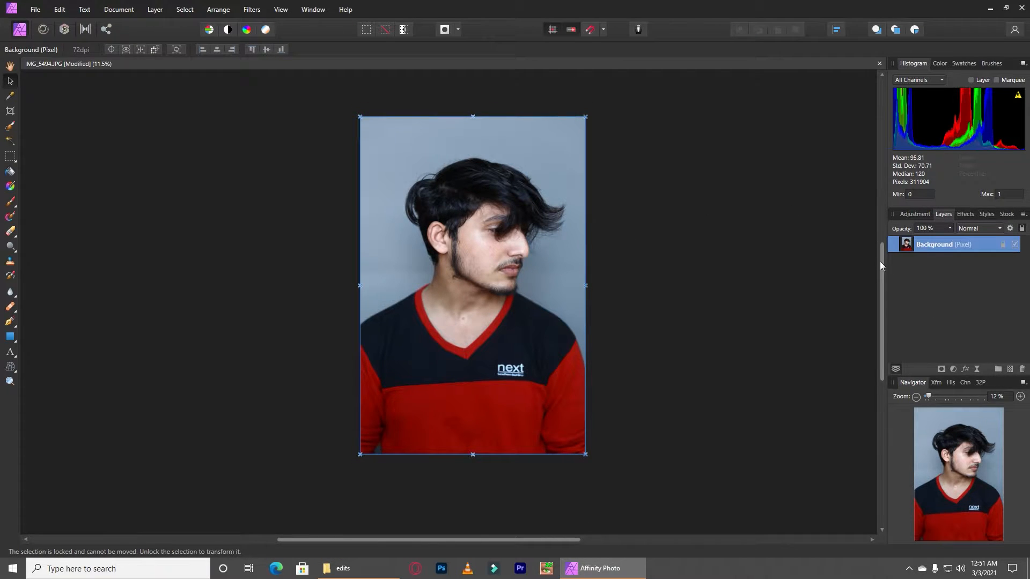
scroll(585, 241, up, 1)
ctrl+scroll(585, 244, up, 1)
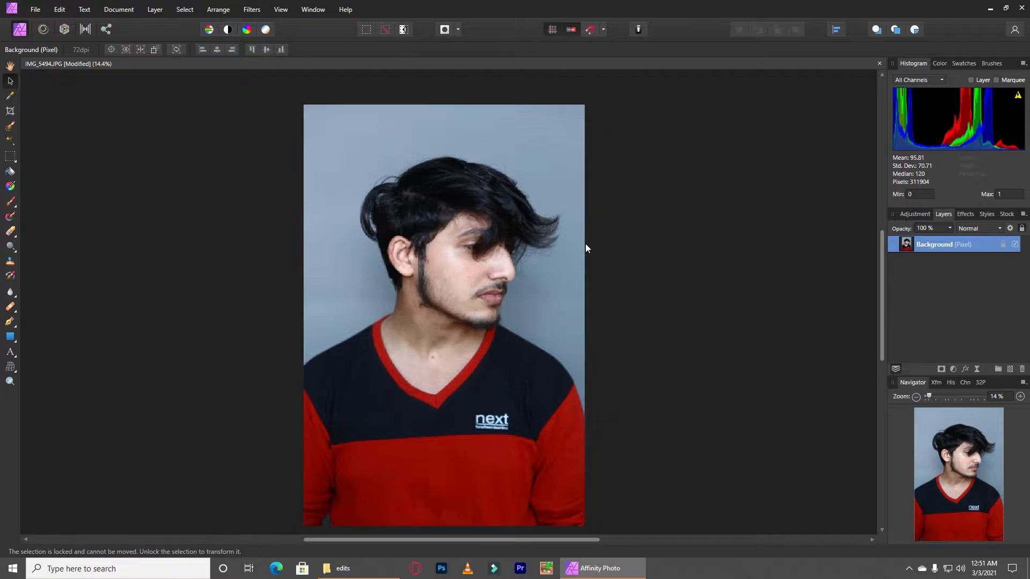
ctrl+scroll(585, 244, down, 1)
scroll(584, 282, up, 1)
ctrl+scroll(584, 282, up, 1)
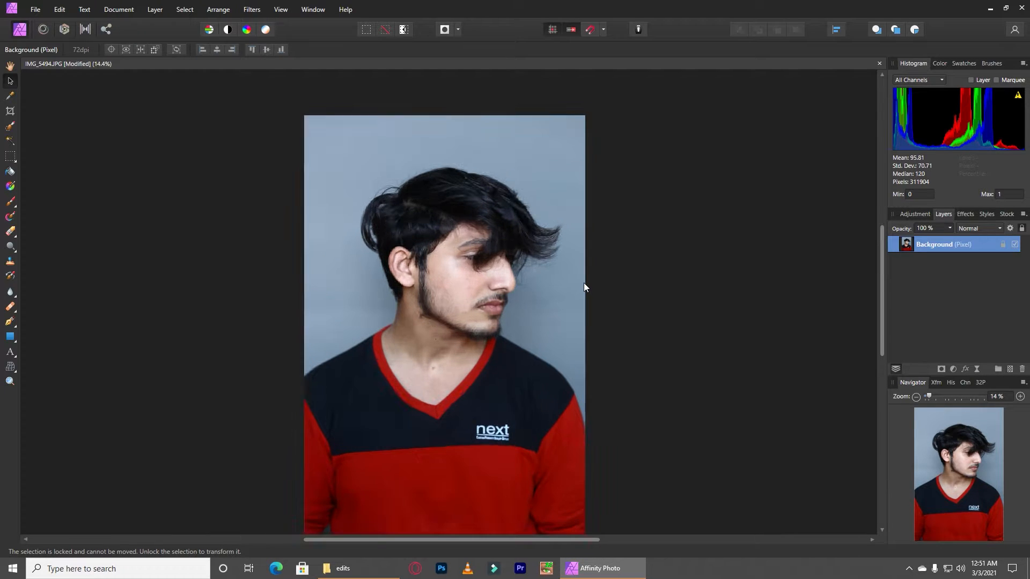
click(583, 287)
scroll(583, 287, down, 1)
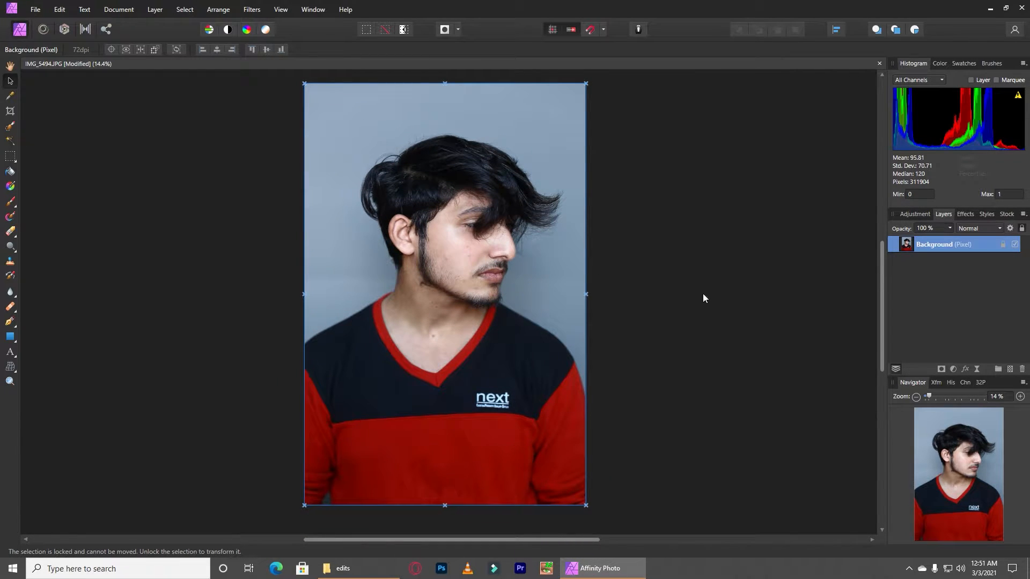
Add a Levels adjustment with Black Level 1%, Gamma 1.056 and Output White Level 94%, and merge it into the Background layer.
key(ctrl+l)
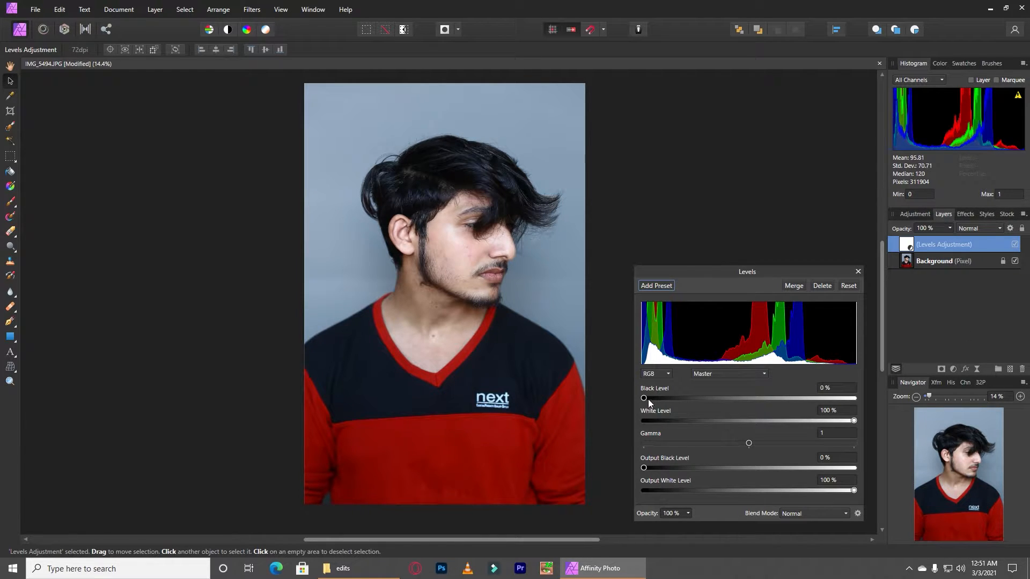
drag(643, 398, 645, 400)
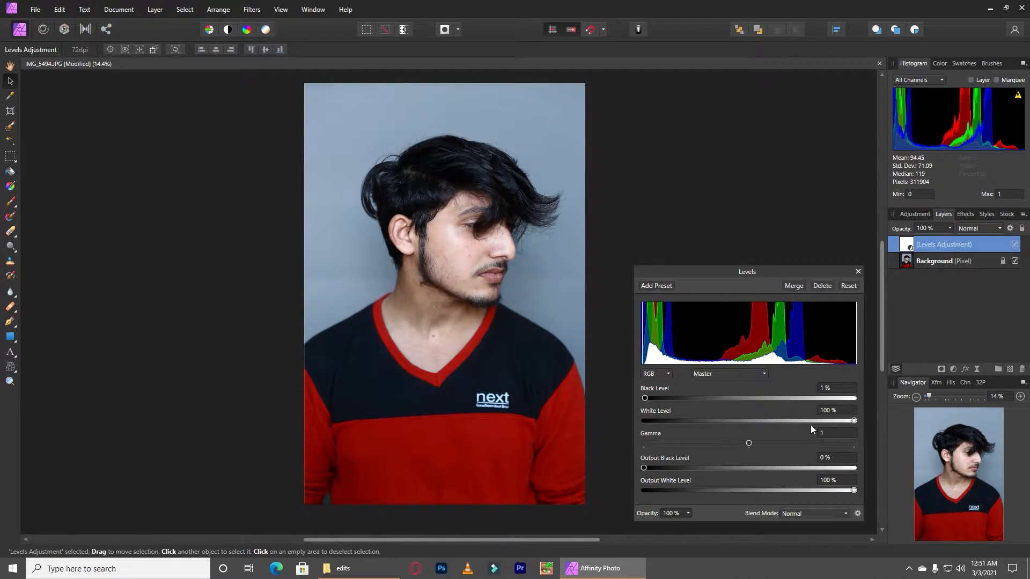
mouse_move(847, 421)
mouse_down()
mouse_move(831, 421)
mouse_move(853, 420)
mouse_up()
mouse_move(746, 441)
mouse_down()
mouse_move(738, 443)
mouse_move(755, 445)
mouse_up()
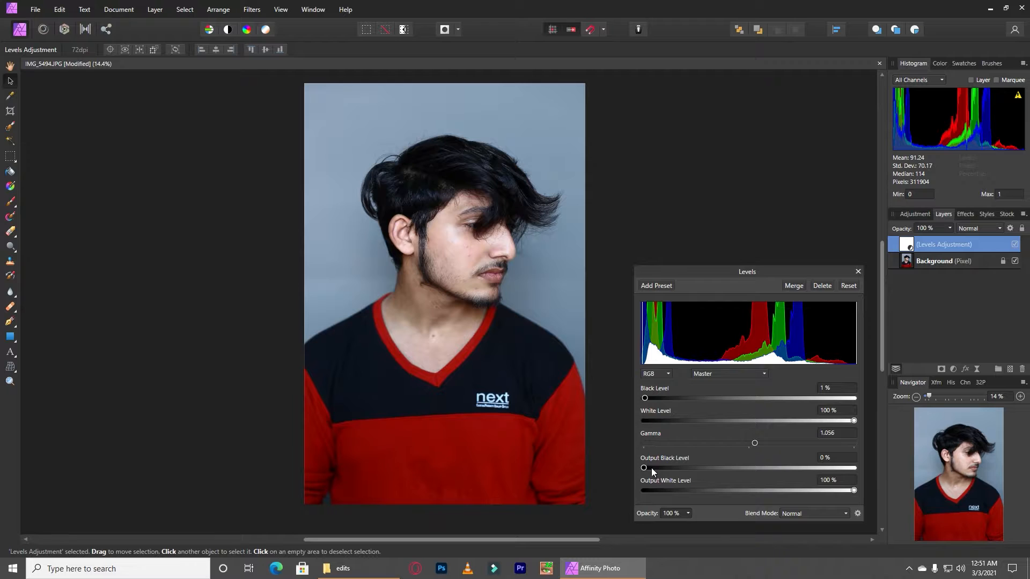
drag(655, 468, 627, 464)
mouse_move(852, 489)
mouse_down()
mouse_move(809, 494)
mouse_move(851, 493)
mouse_move(841, 491)
mouse_up()
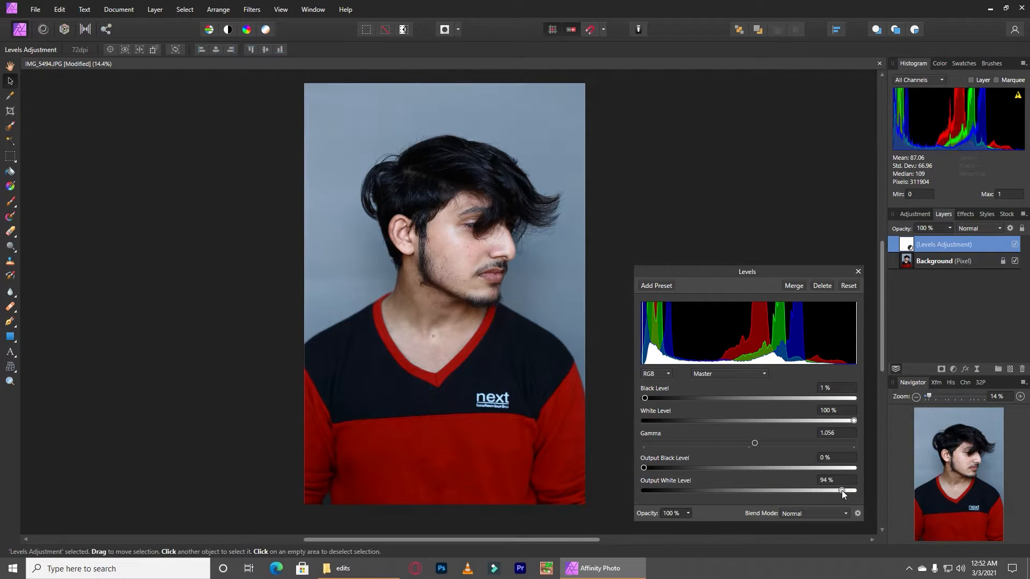
click(858, 272)
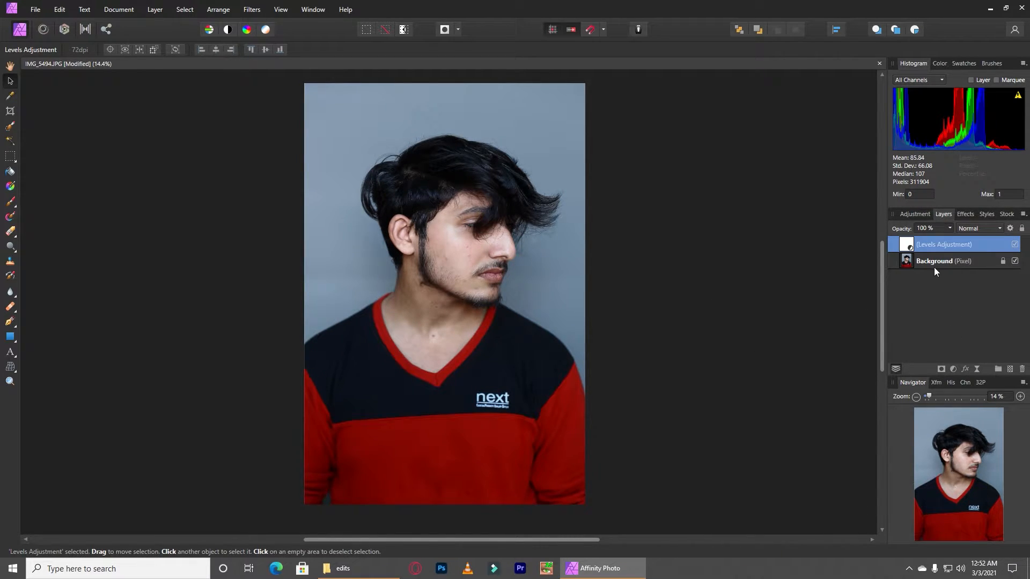
key(Delete)
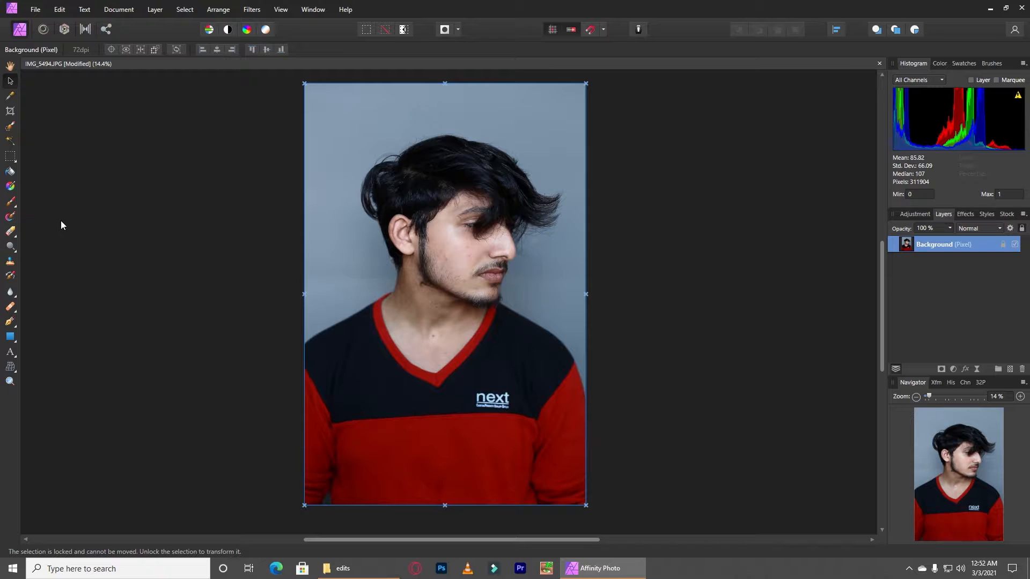
Heal the red blemishes on the man's cheek with the Healing Brush, sampling clean skin beside them.
click(12, 307)
click(65, 309)
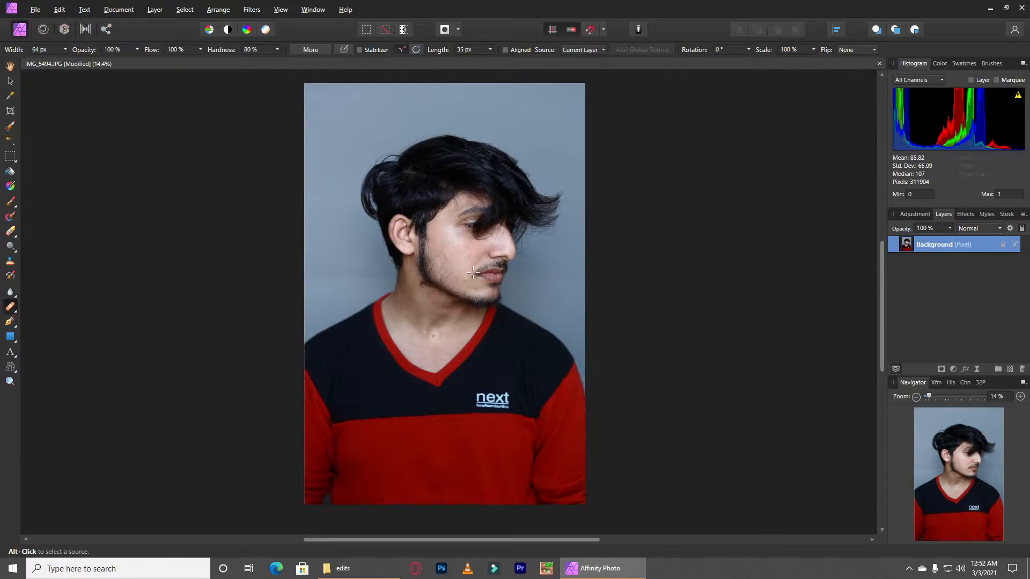
scroll(451, 258, up, 5)
scroll(467, 265, up, 4)
scroll(553, 274, down, 2)
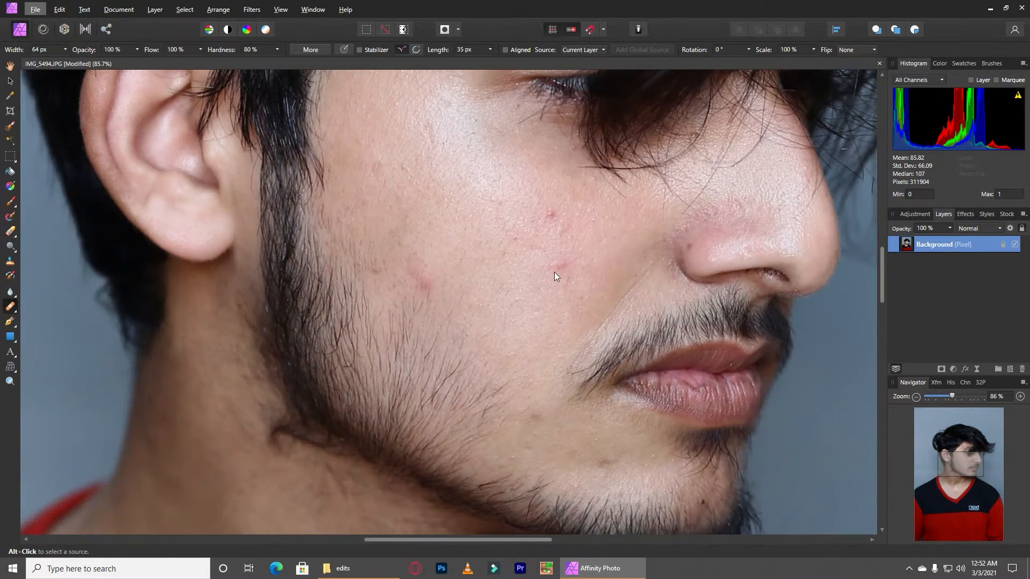
alt+click(520, 289)
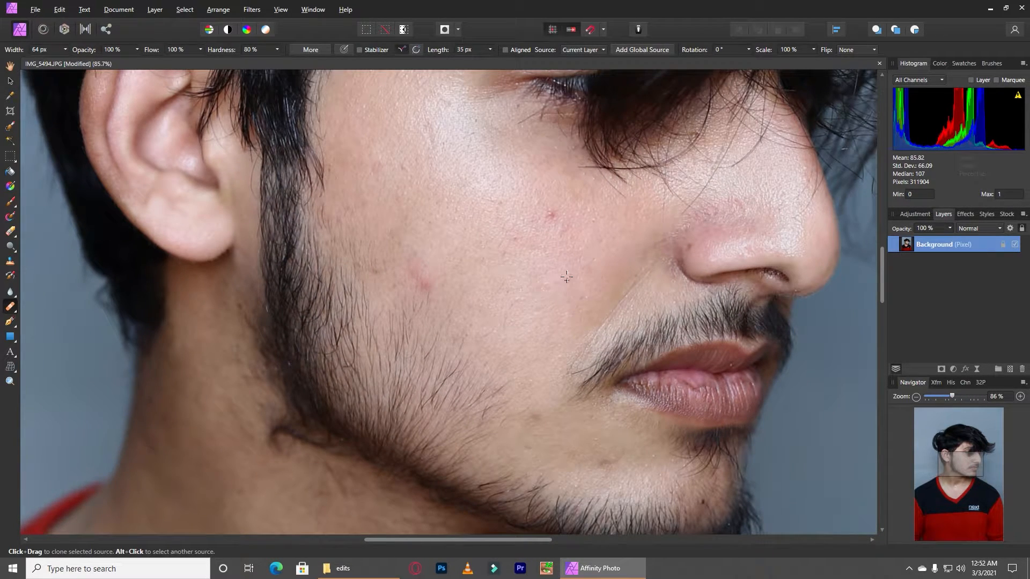
click(551, 216)
alt+click(502, 201)
click(418, 279)
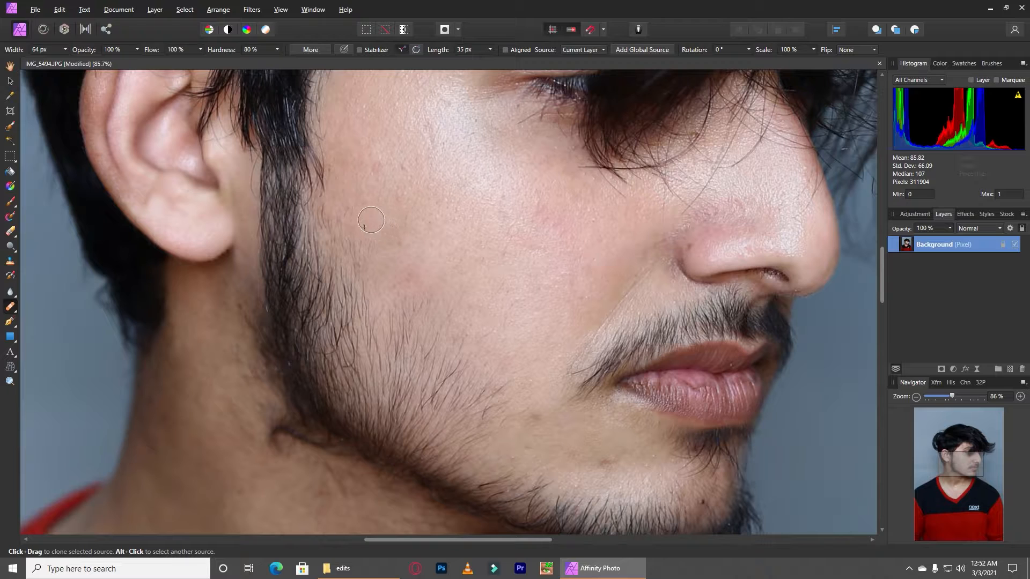
Heal the dark spots below the corner of the mouth and on the chin using sampled cheek skin.
alt+click(398, 185)
mouse_move(549, 421)
mouse_down()
mouse_move(551, 452)
mouse_move(523, 474)
mouse_up()
mouse_move(598, 459)
mouse_down()
mouse_move(625, 477)
mouse_move(606, 448)
mouse_up()
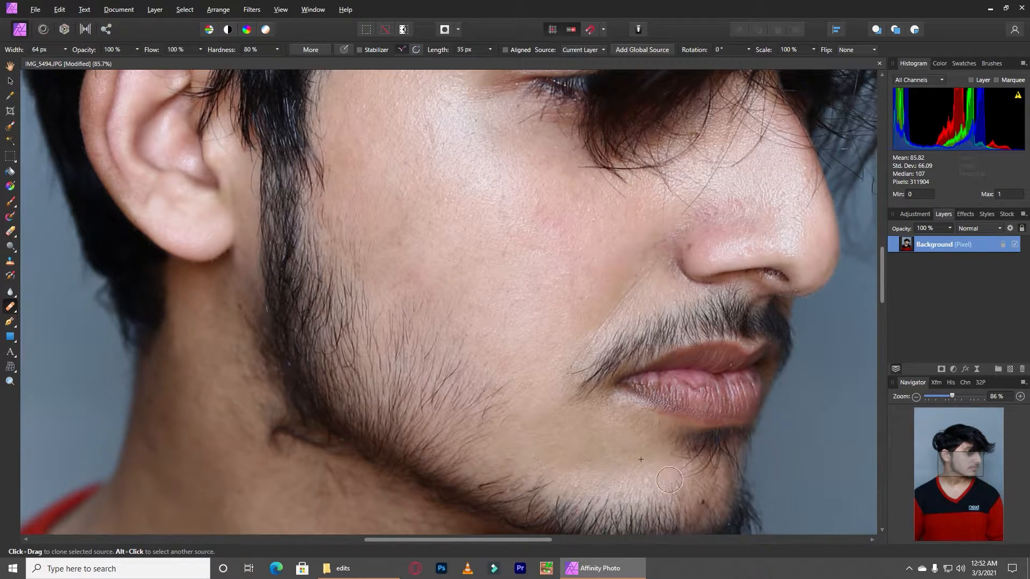
mouse_move(669, 479)
mouse_down()
mouse_move(641, 465)
mouse_move(660, 485)
mouse_up()
key(alt)
Heal the spots on the neck, including the red one above the collar, using clean skin nearby.
scroll(529, 322, down, 3)
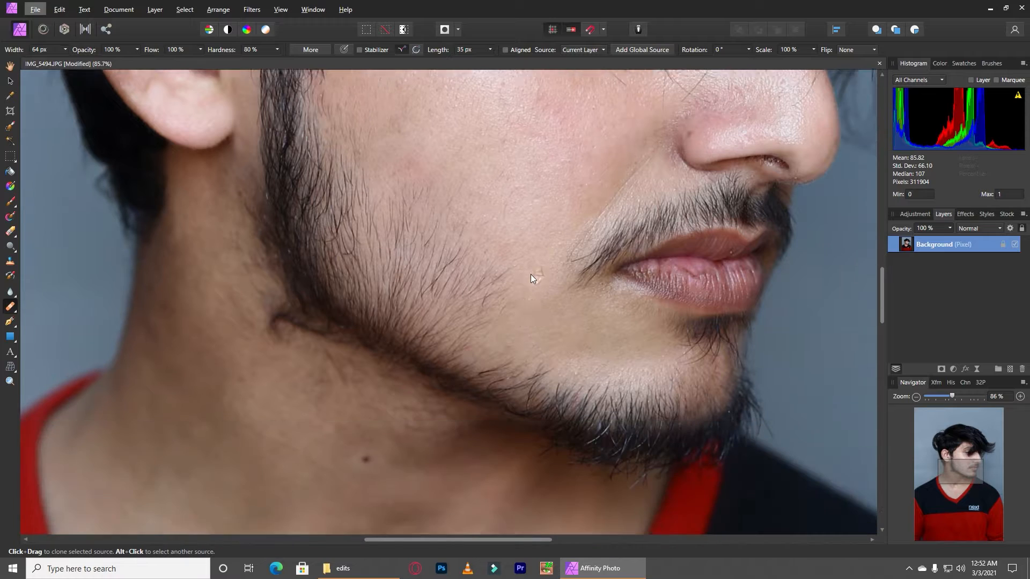
scroll(530, 277, down, 1)
scroll(387, 437, down, 3)
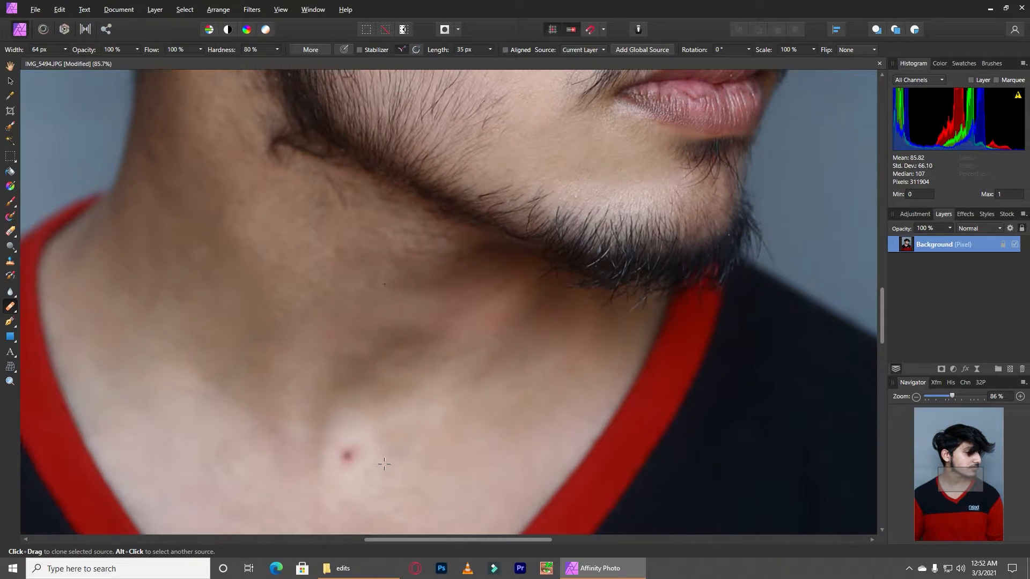
alt+click(362, 443)
click(350, 459)
scroll(383, 437, down, 4)
scroll(387, 324, down, 4)
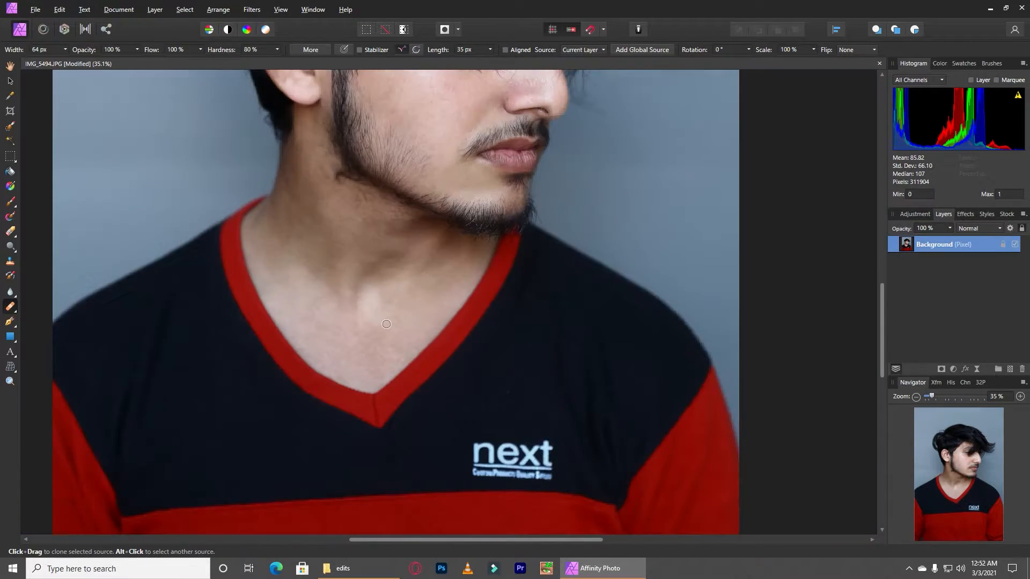
scroll(386, 324, down, 8)
scroll(385, 261, up, 5)
scroll(385, 261, down, 1)
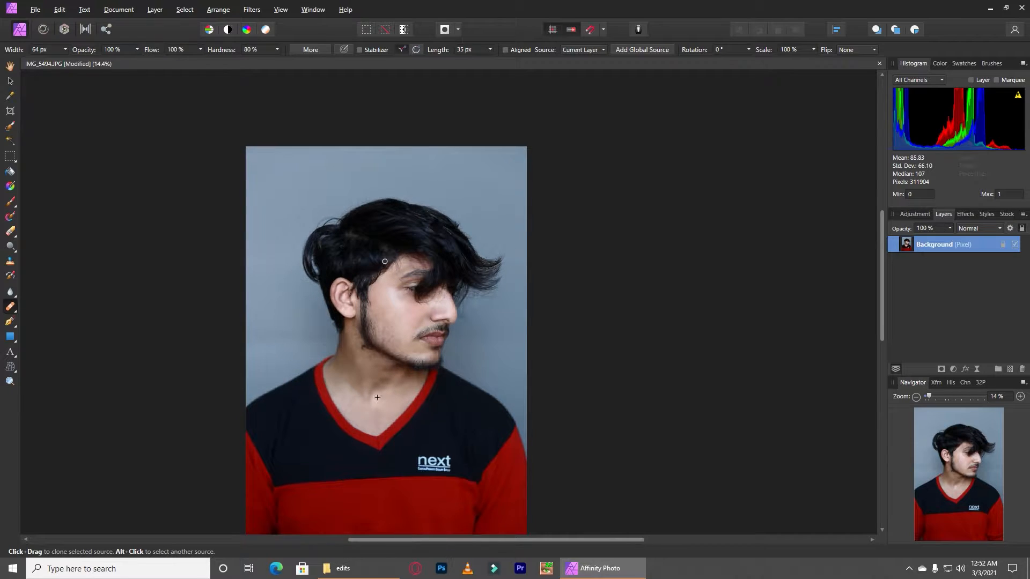
drag(377, 397, 439, 342)
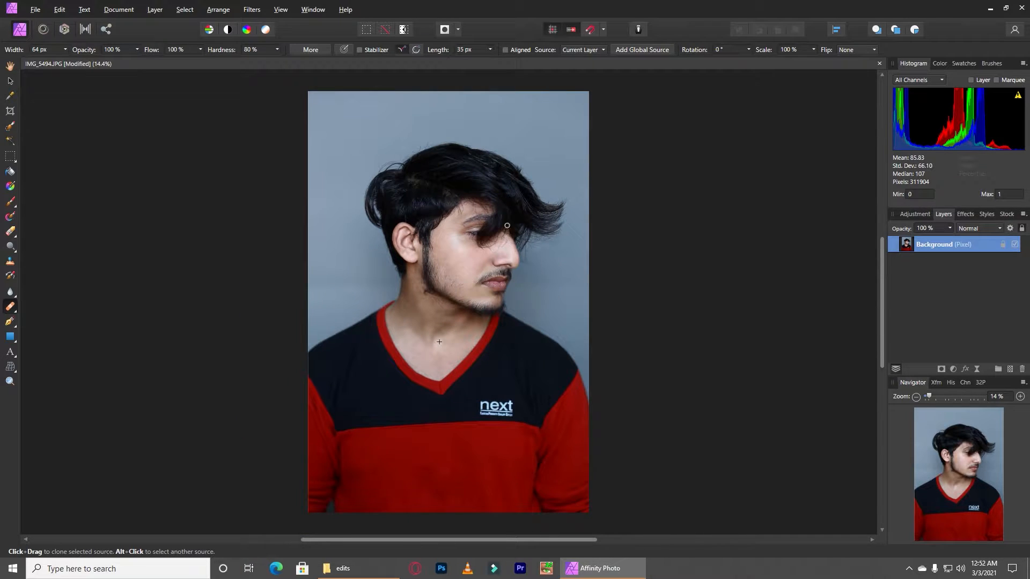
Duplicate the retouched Background layer.
click(11, 67)
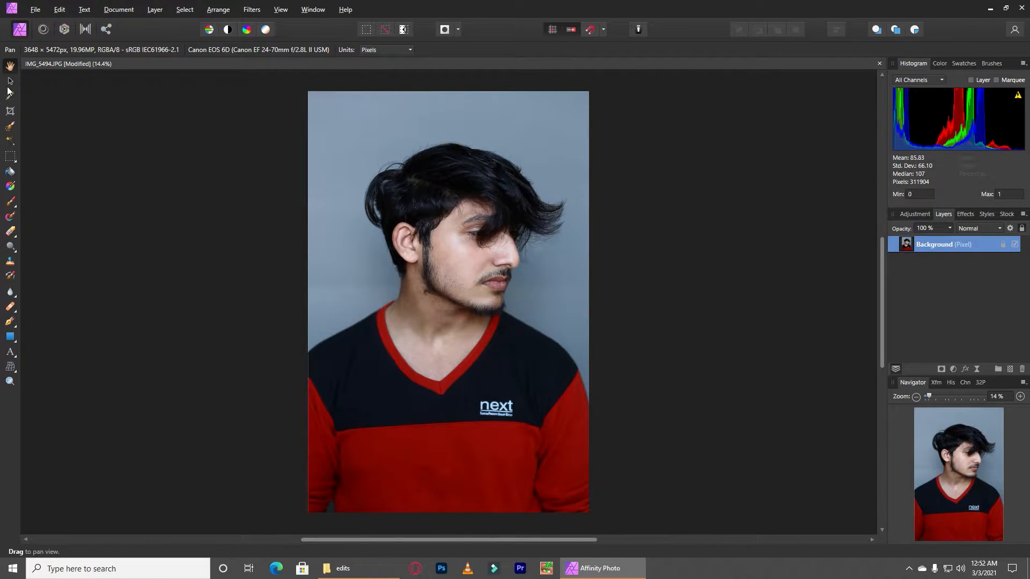
click(10, 81)
click(208, 185)
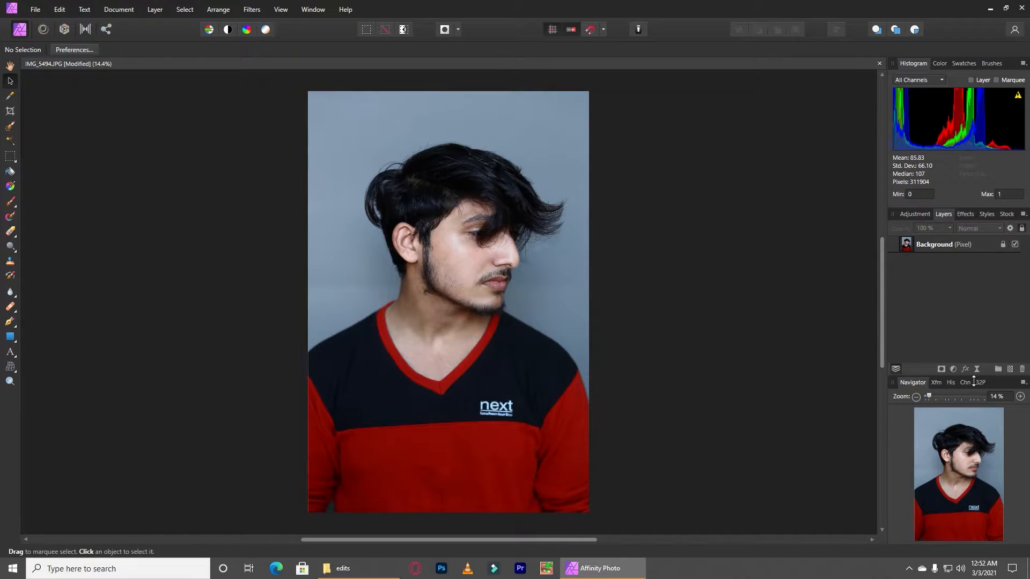
click(941, 244)
key(ctrl+j)
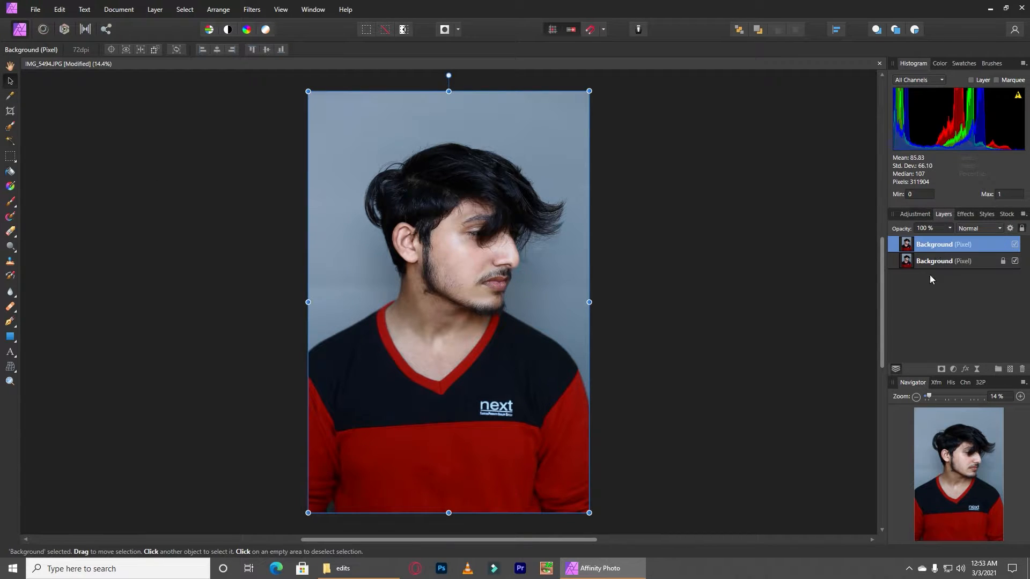
Apply Frequency Separation with a 2 px radius to the duplicate layer, splitting it into high- and low-frequency layers.
click(217, 9)
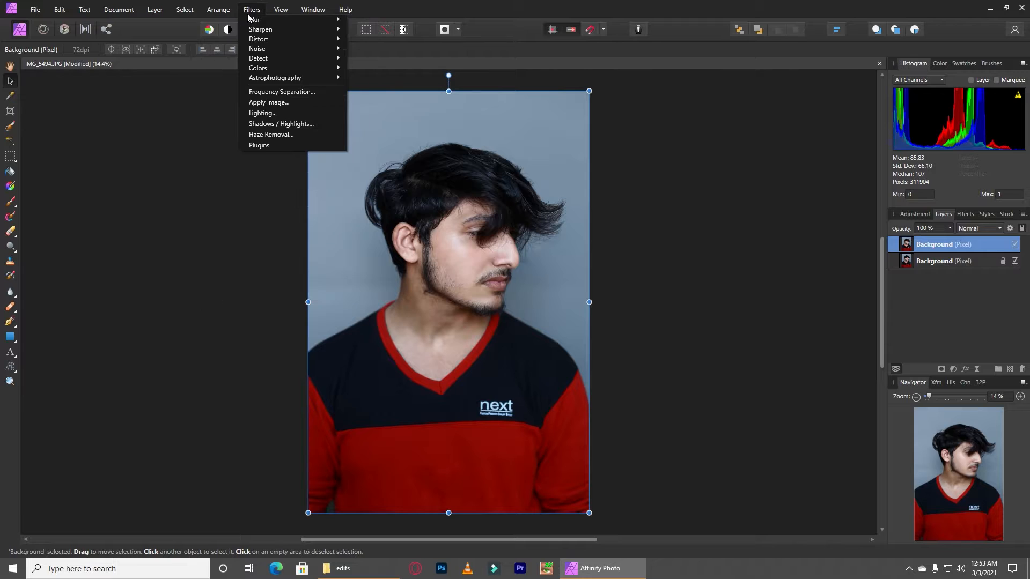
click(278, 92)
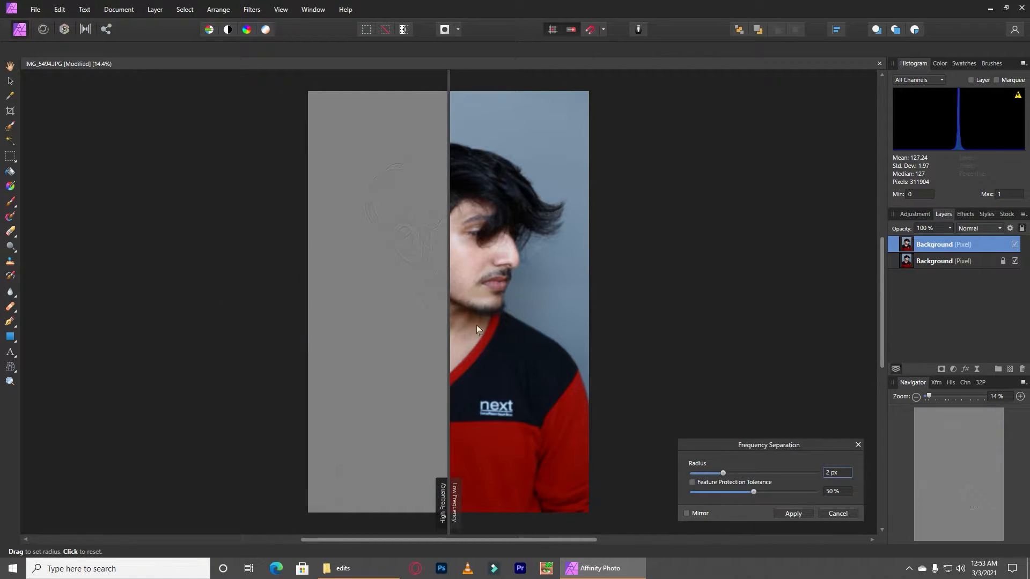
mouse_move(456, 496)
mouse_down()
mouse_move(578, 491)
mouse_move(458, 492)
mouse_move(467, 493)
mouse_up()
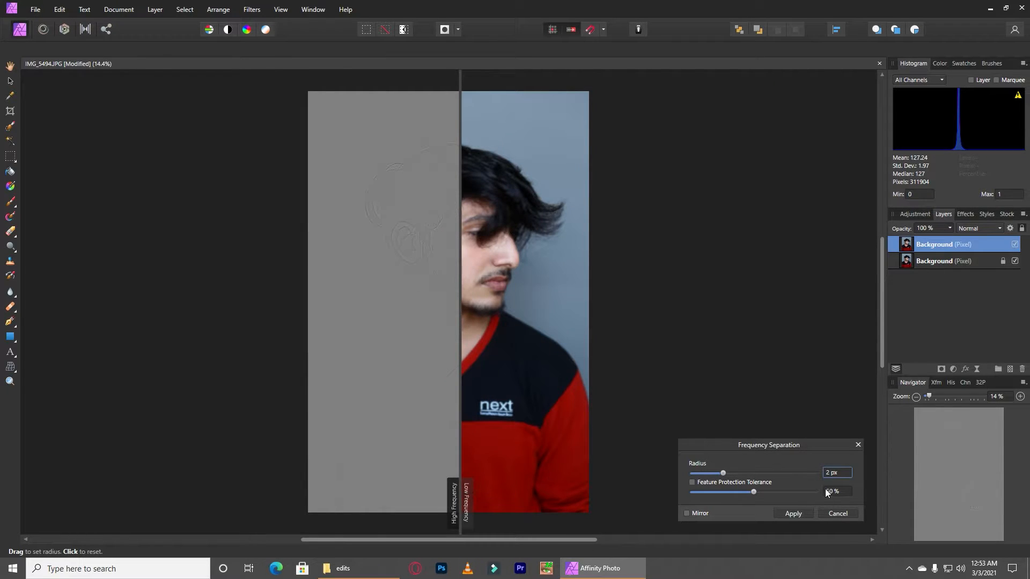
click(696, 479)
click(700, 482)
click(793, 514)
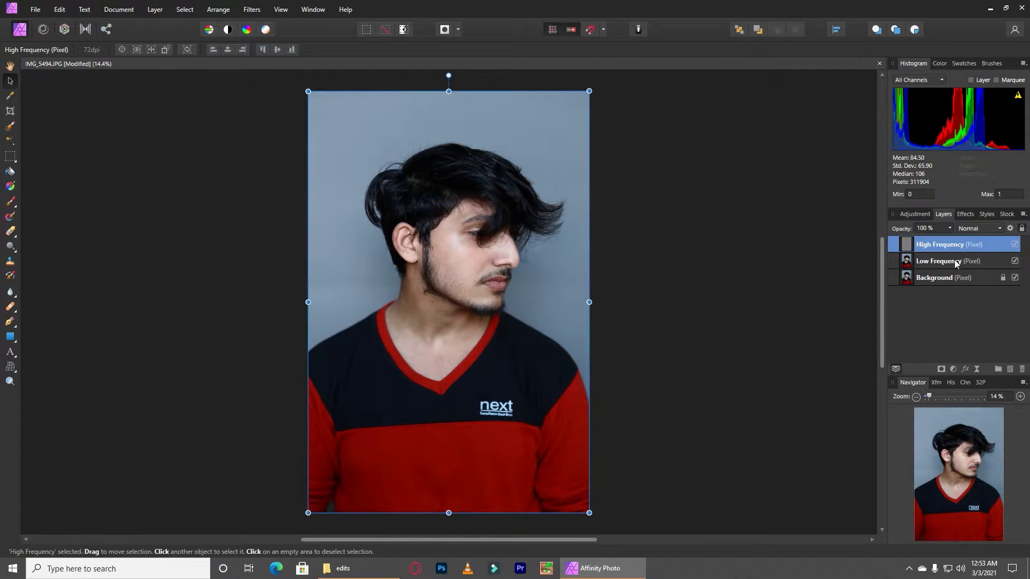
Apply a Gaussian Blur with a 4.4 px radius to the Low Frequency layer.
click(955, 261)
scroll(440, 240, down, 2)
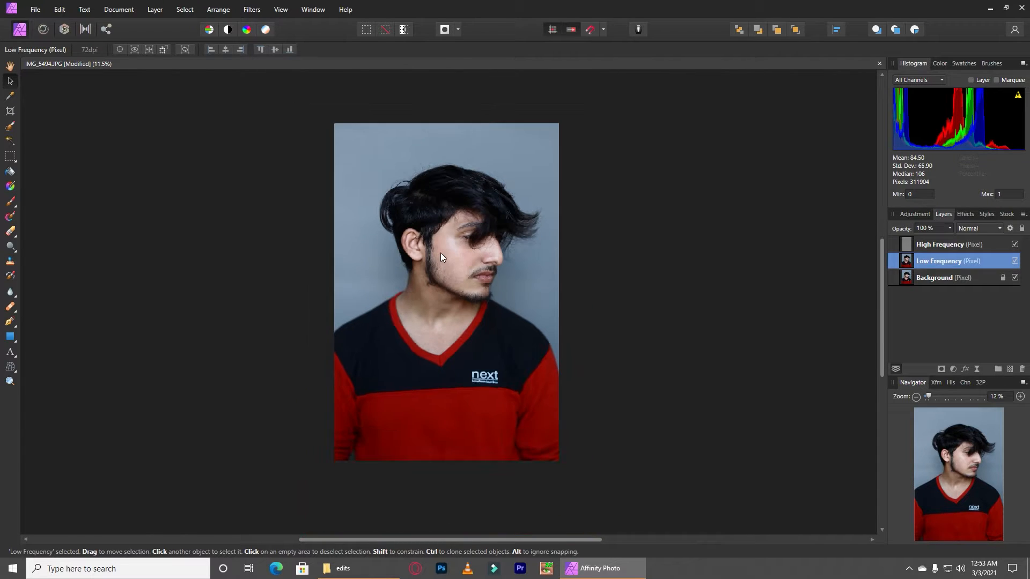
scroll(439, 253, up, 6)
click(252, 10)
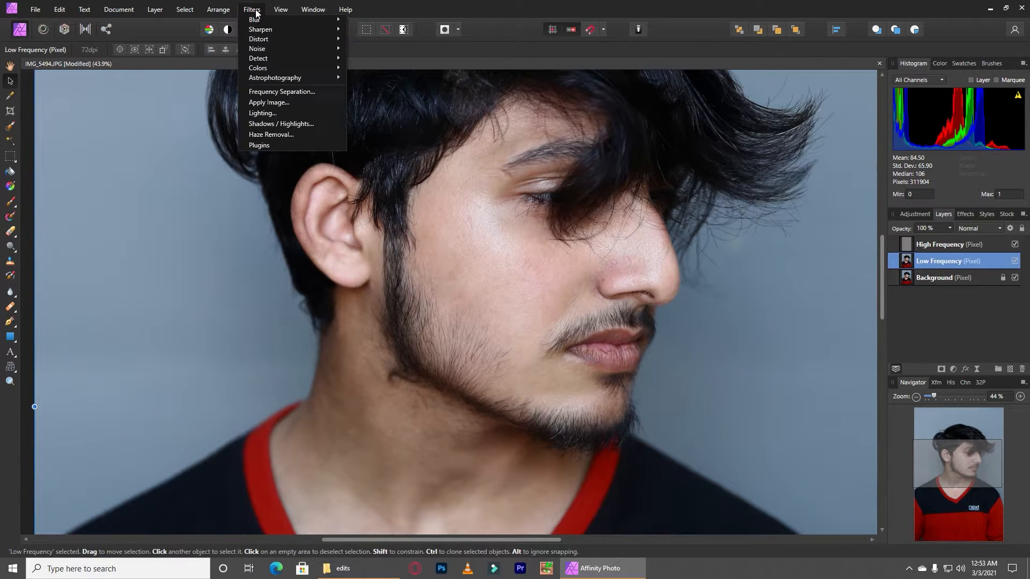
mouse_move(321, 20)
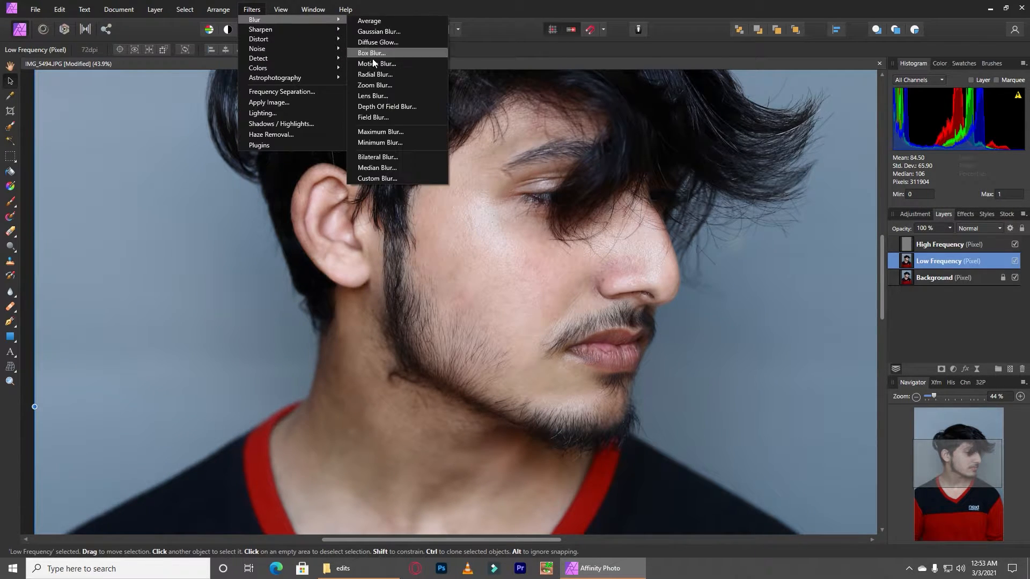
click(378, 31)
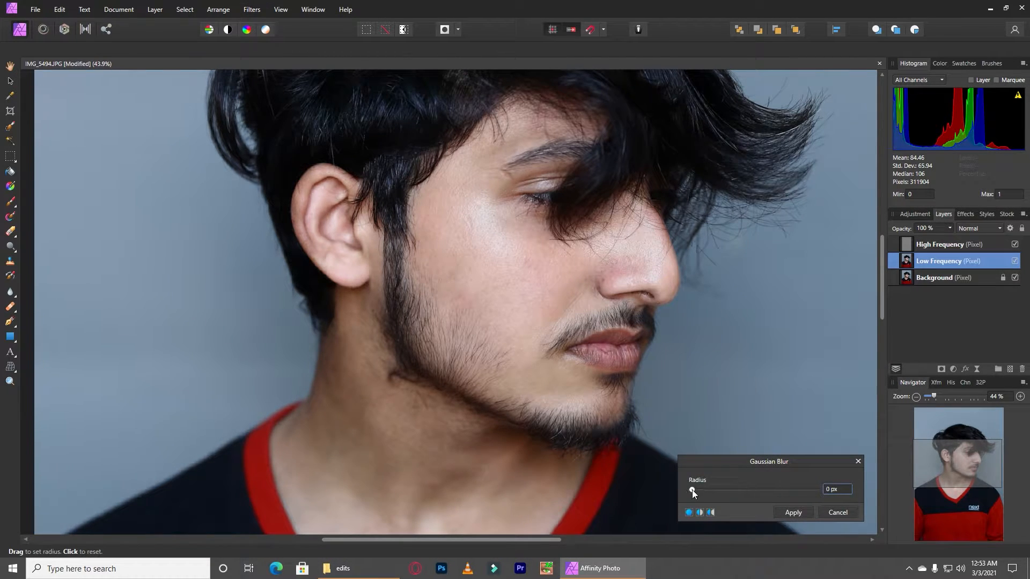
drag(702, 487, 729, 488)
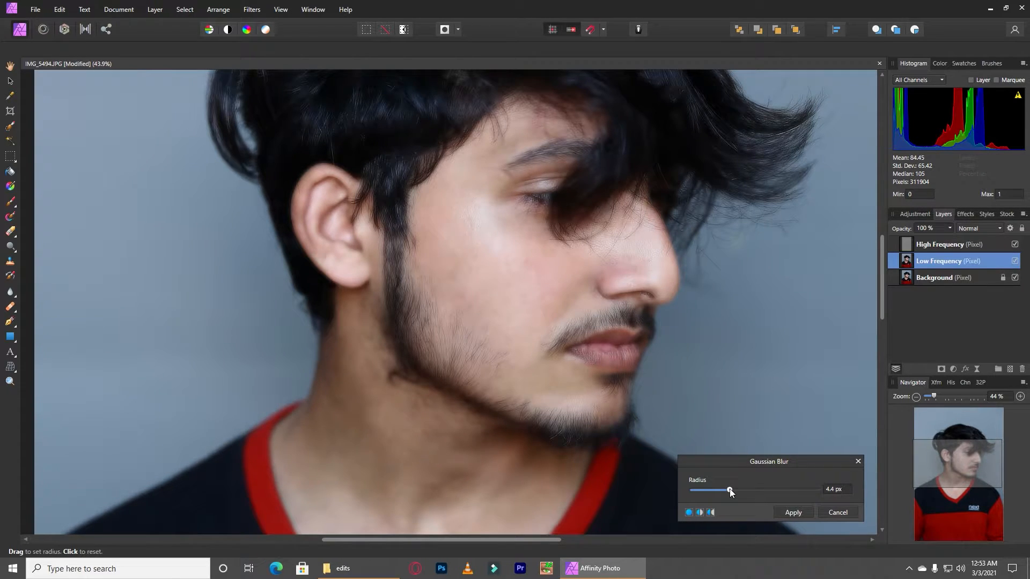
click(779, 511)
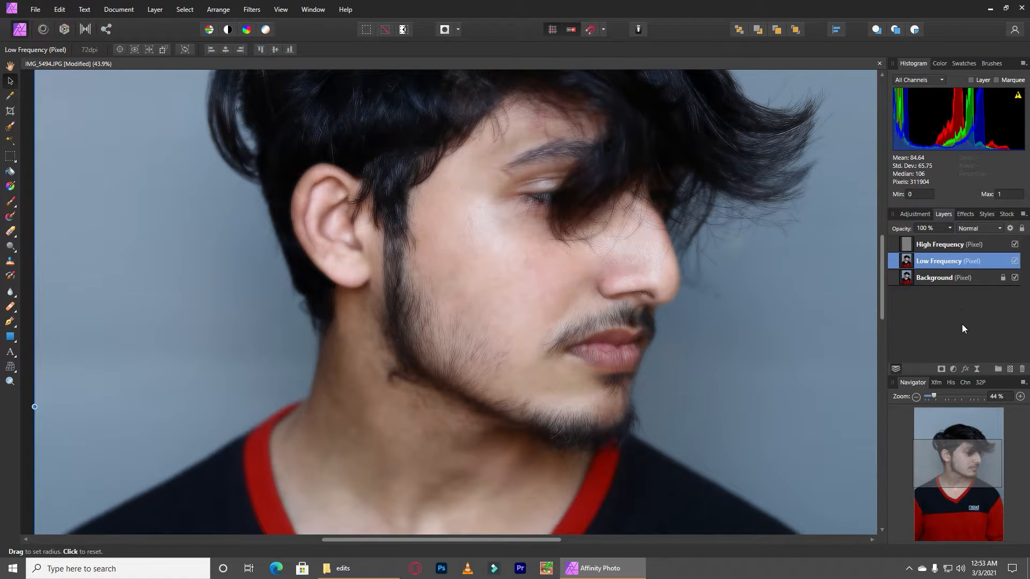
Add a black mask to the Low Frequency layer and switch to the Paint Brush Tool.
click(941, 370)
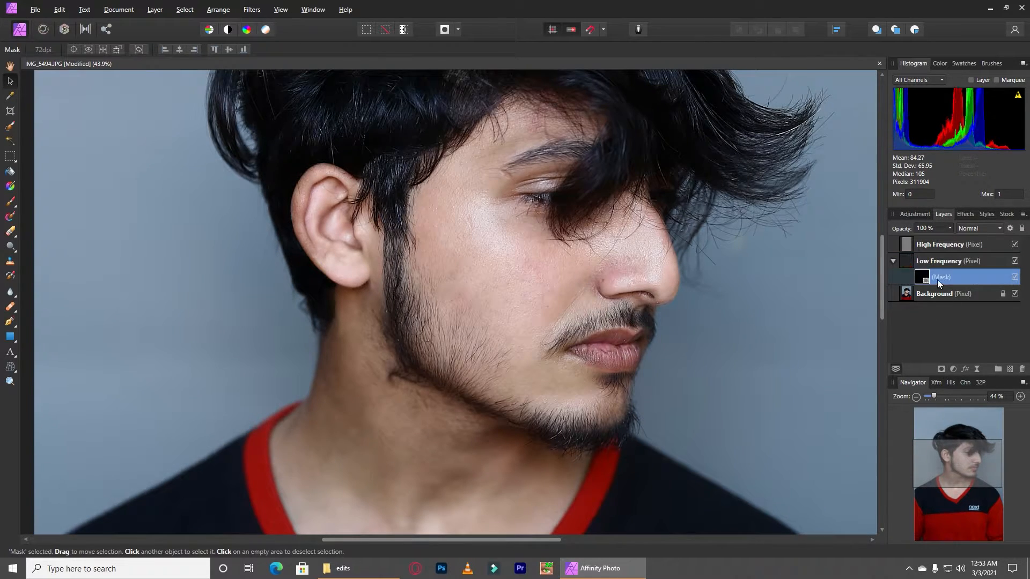
click(15, 208)
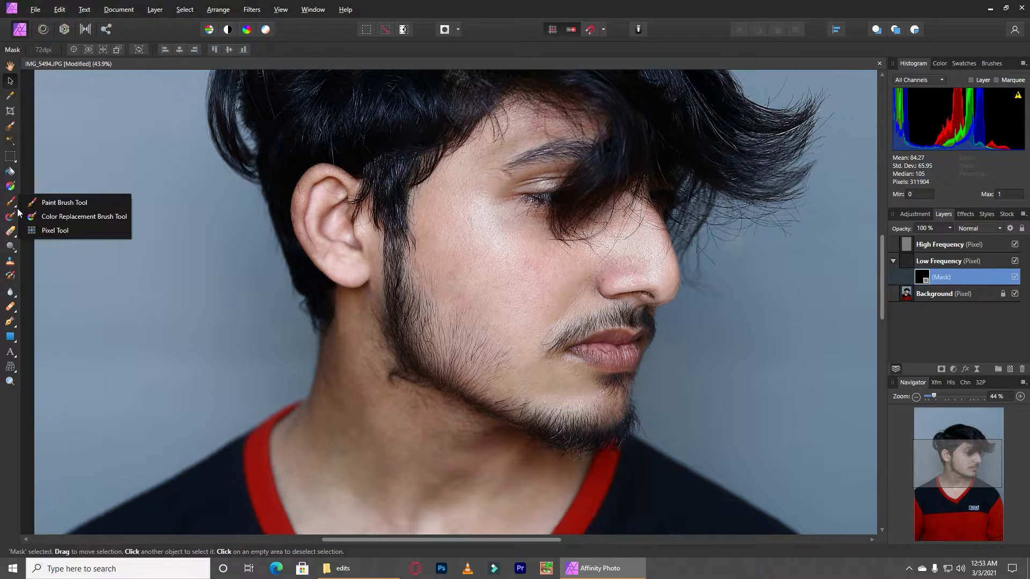
click(32, 202)
Paint white on the mask over the cheek and nose with a 126.2 px brush at 80% hardness to reveal the blurred skin.
scroll(487, 357, up, 5)
scroll(488, 357, down, 2)
scroll(487, 356, up, 7)
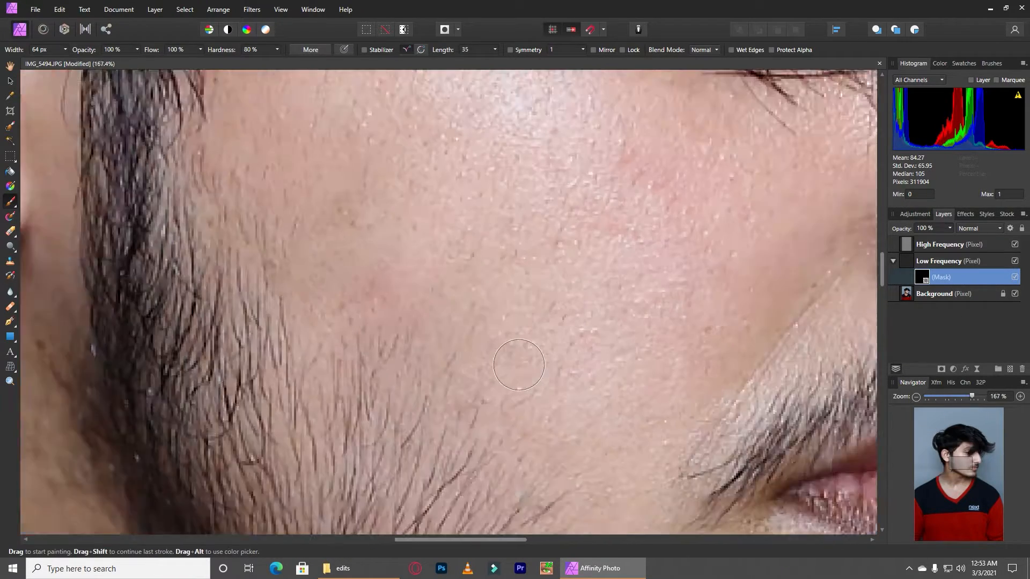
scroll(487, 356, down, 3)
scroll(510, 333, down, 8)
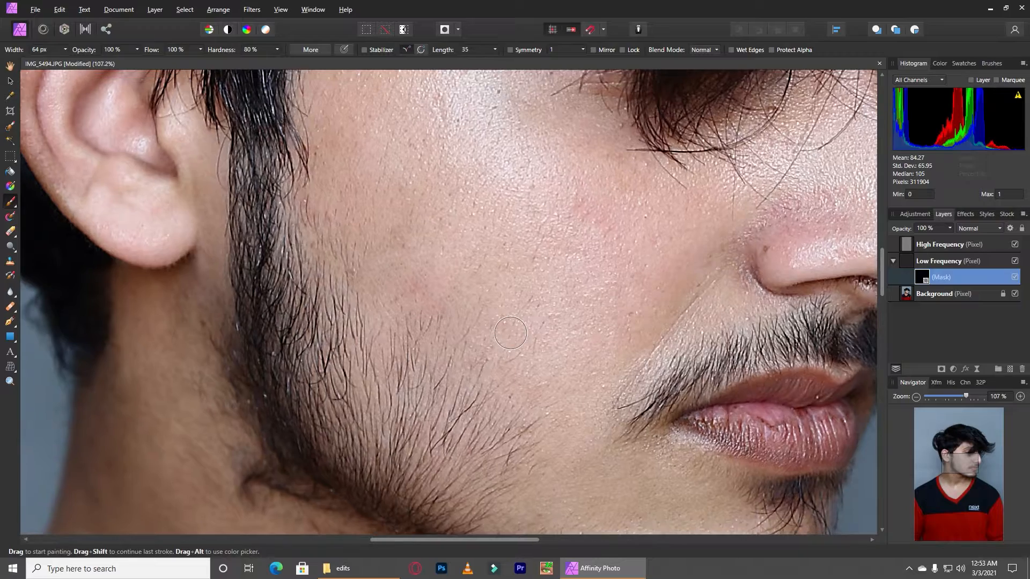
scroll(493, 263, up, 8)
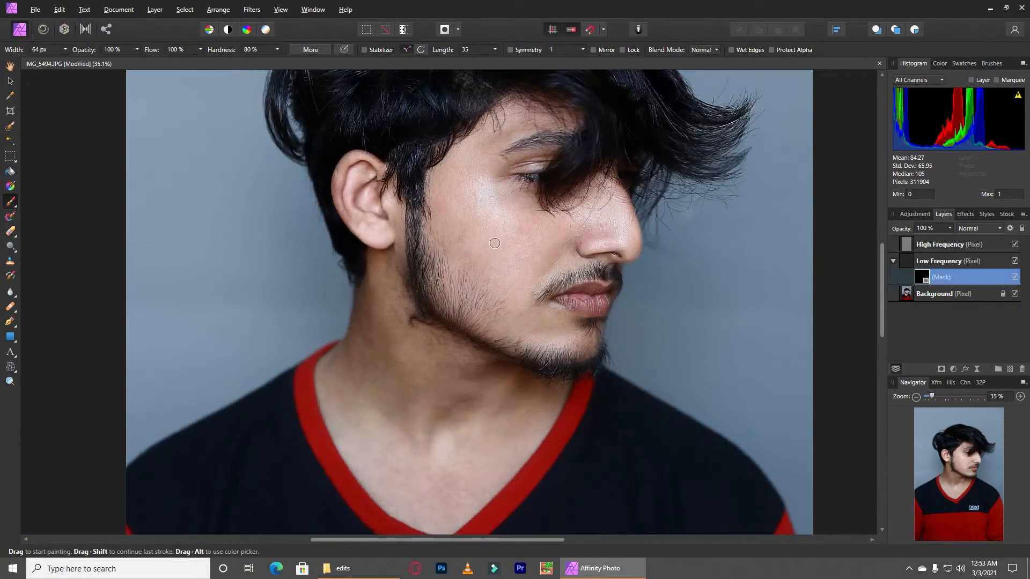
mouse_move(486, 254)
mouse_down()
mouse_move(515, 210)
mouse_move(535, 336)
mouse_move(501, 214)
mouse_move(532, 259)
mouse_move(596, 306)
mouse_move(582, 419)
mouse_move(594, 428)
mouse_move(379, 287)
mouse_move(373, 221)
mouse_move(422, 219)
mouse_move(446, 267)
mouse_move(498, 215)
mouse_move(591, 209)
mouse_move(543, 186)
mouse_move(683, 228)
mouse_move(635, 304)
mouse_move(642, 408)
mouse_move(655, 372)
mouse_up()
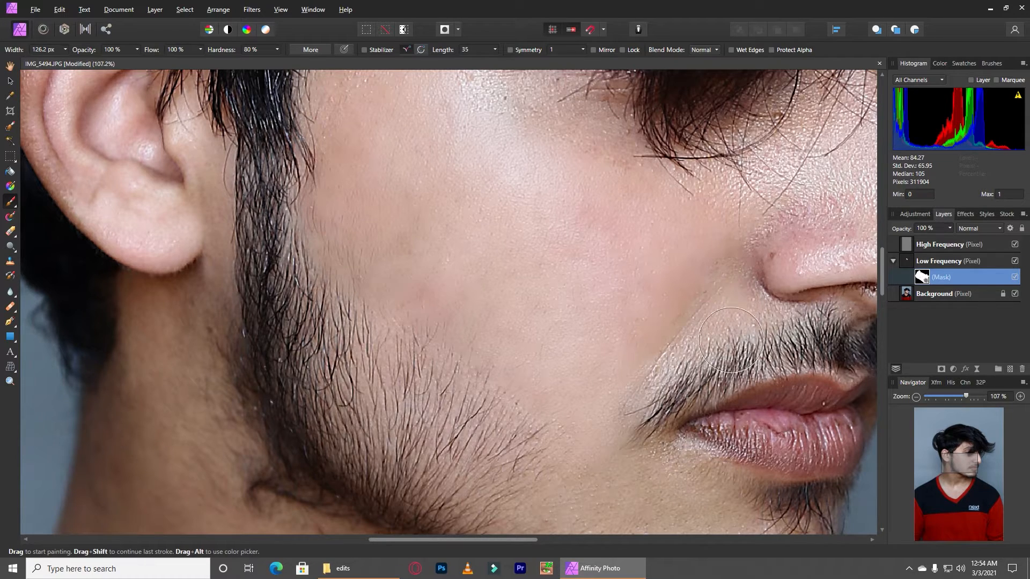
drag(621, 338, 491, 354)
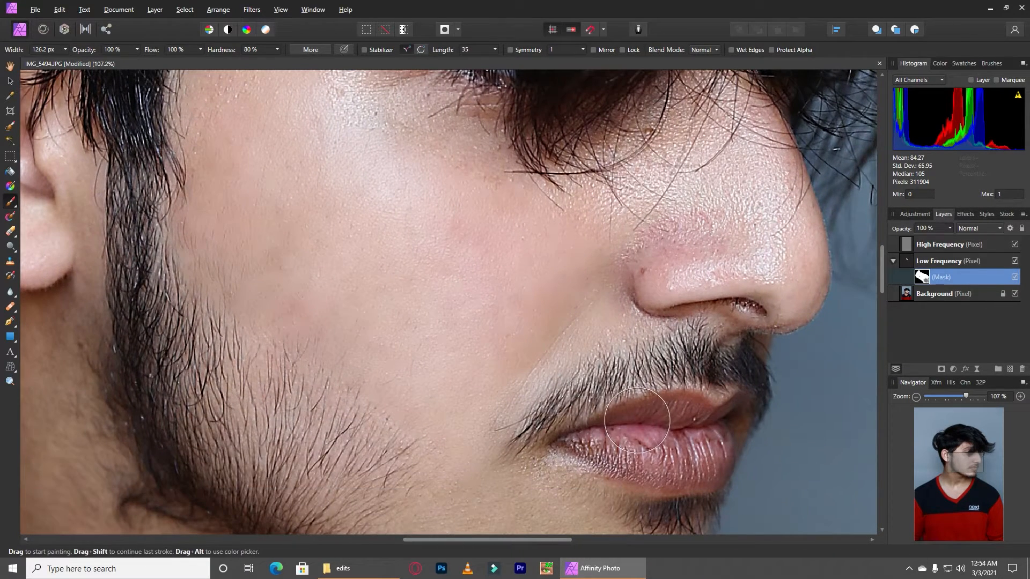
mouse_move(777, 219)
mouse_down()
mouse_move(687, 257)
mouse_move(753, 233)
mouse_move(797, 277)
mouse_move(764, 179)
mouse_move(773, 198)
mouse_move(678, 213)
mouse_move(581, 262)
mouse_up()
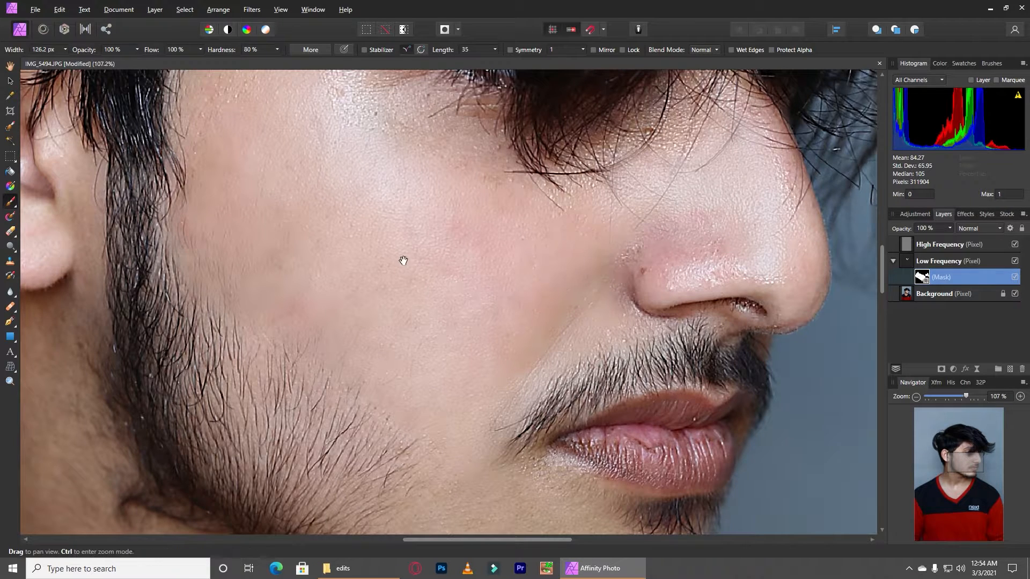
Paint the mask over the temple, the skin around the eye and the forehead to smooth them.
drag(402, 258, 528, 408)
mouse_move(535, 364)
mouse_down()
mouse_move(485, 292)
mouse_move(480, 259)
mouse_move(420, 293)
mouse_move(454, 249)
mouse_move(378, 357)
mouse_up()
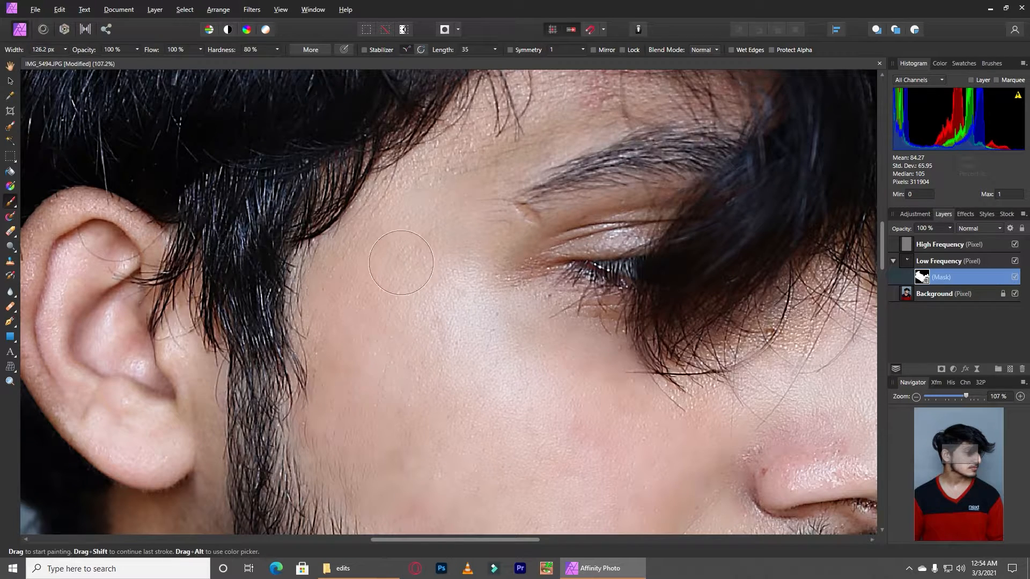
drag(486, 202, 416, 294)
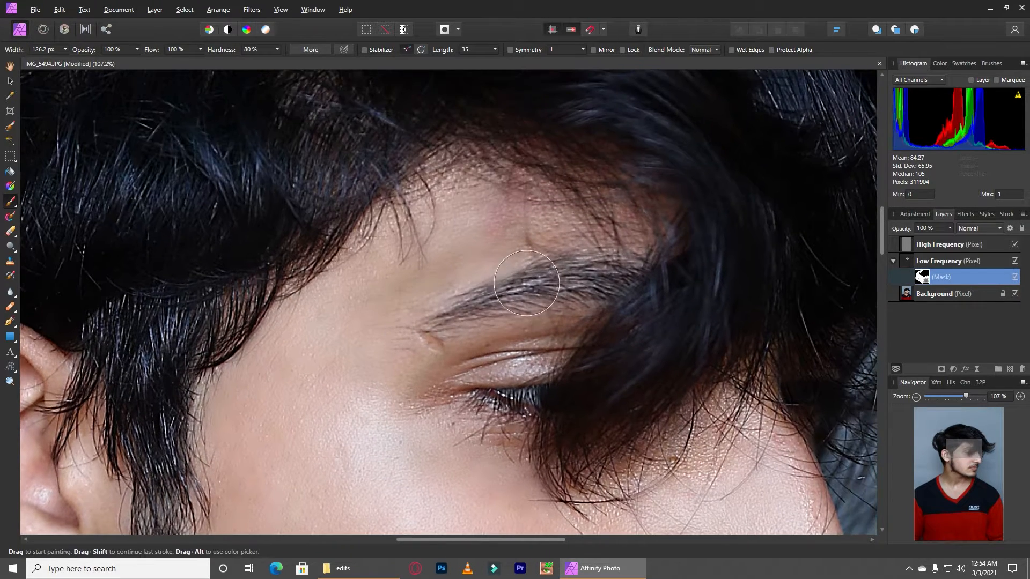
drag(416, 294, 374, 285)
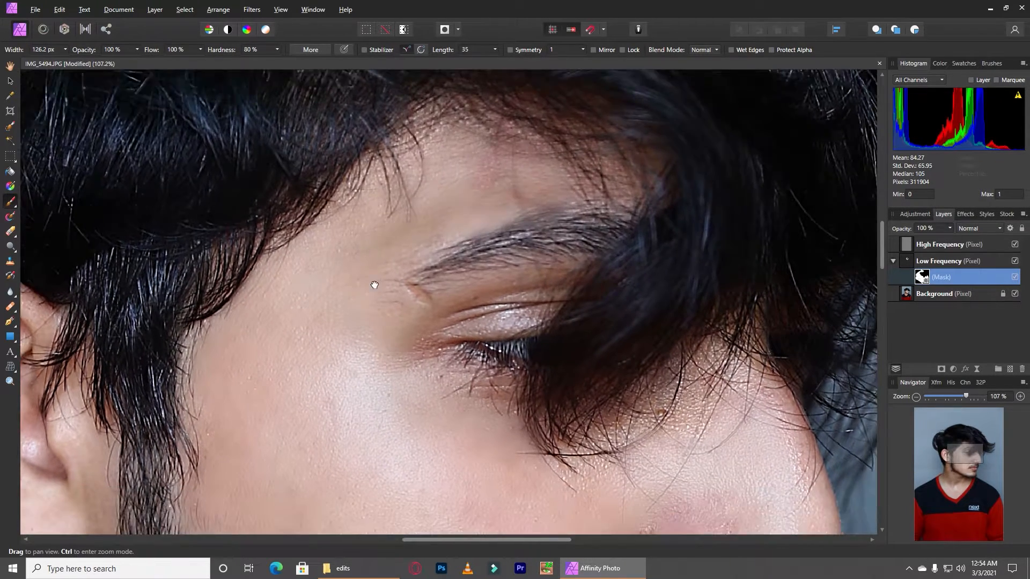
Paint the mask over the chin and the neck down to the collar, using a 187.2 px brush for the neck.
scroll(432, 207, down, 6)
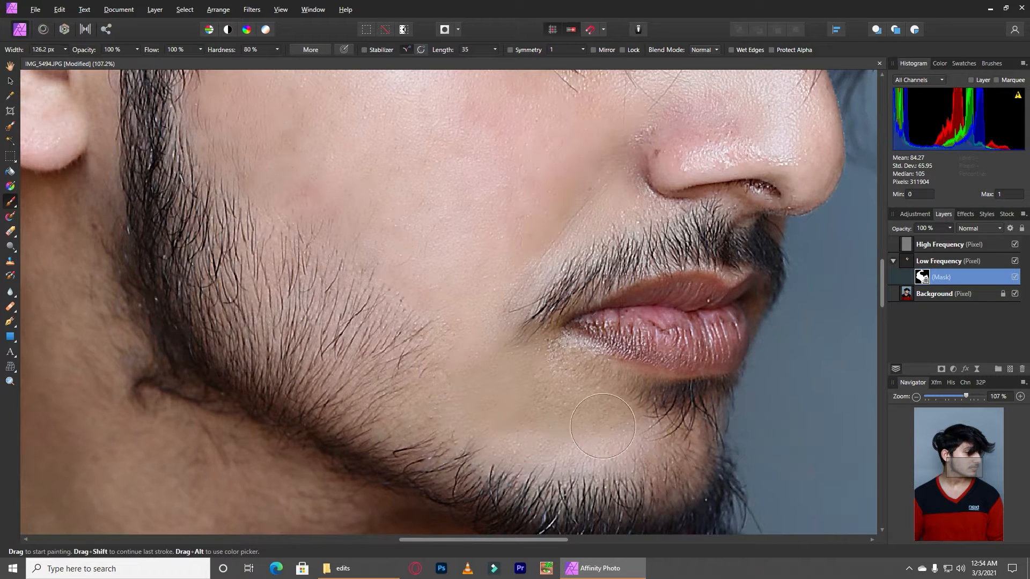
scroll(494, 283, down, 5)
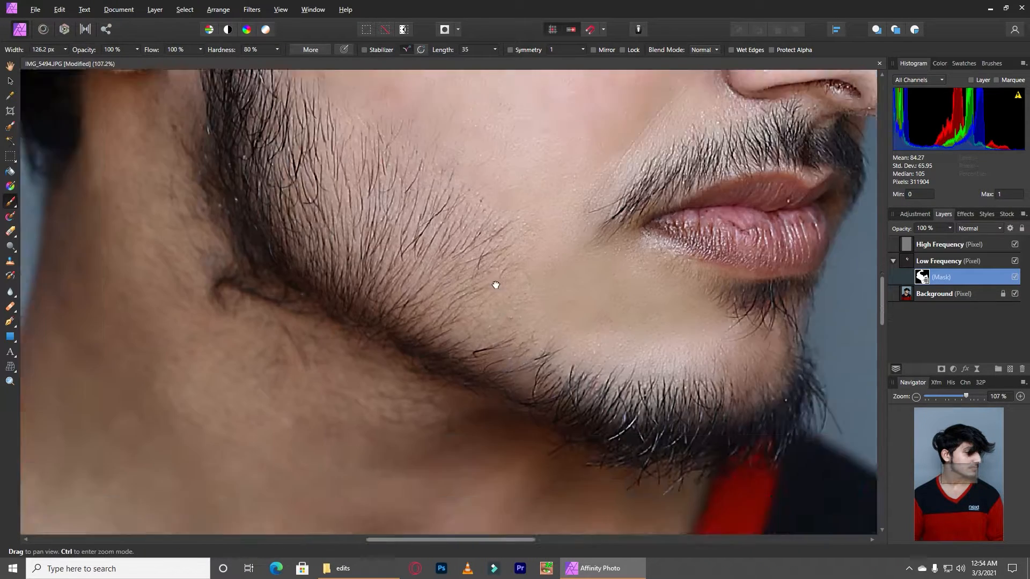
scroll(547, 264, left, 4)
mouse_move(493, 306)
mouse_down()
mouse_move(476, 306)
mouse_move(543, 306)
mouse_up()
scroll(429, 352, down, 4)
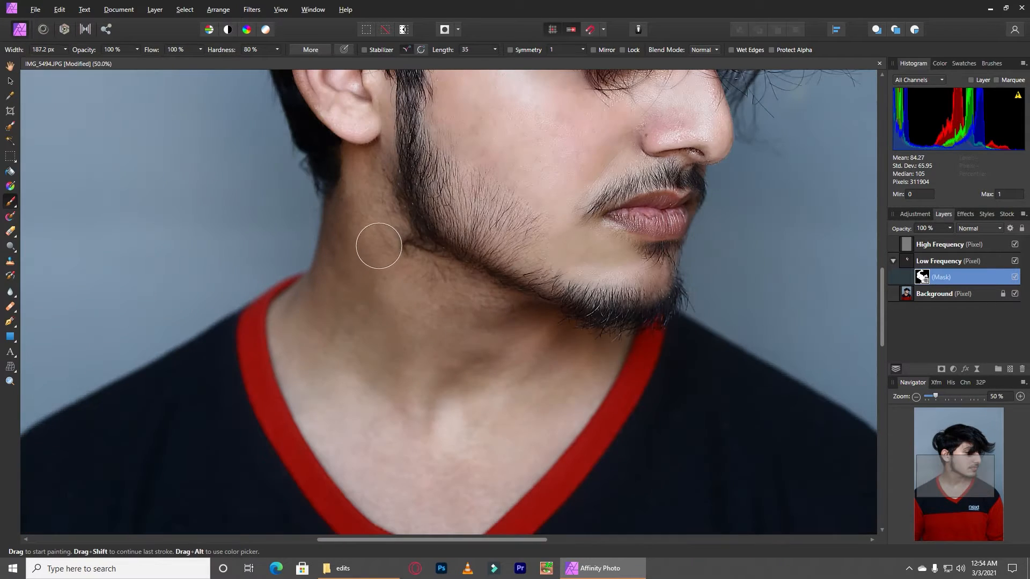
mouse_move(372, 330)
mouse_down()
mouse_move(346, 361)
mouse_move(378, 397)
mouse_move(387, 484)
mouse_move(427, 522)
mouse_move(509, 507)
mouse_move(488, 530)
mouse_move(419, 416)
mouse_up()
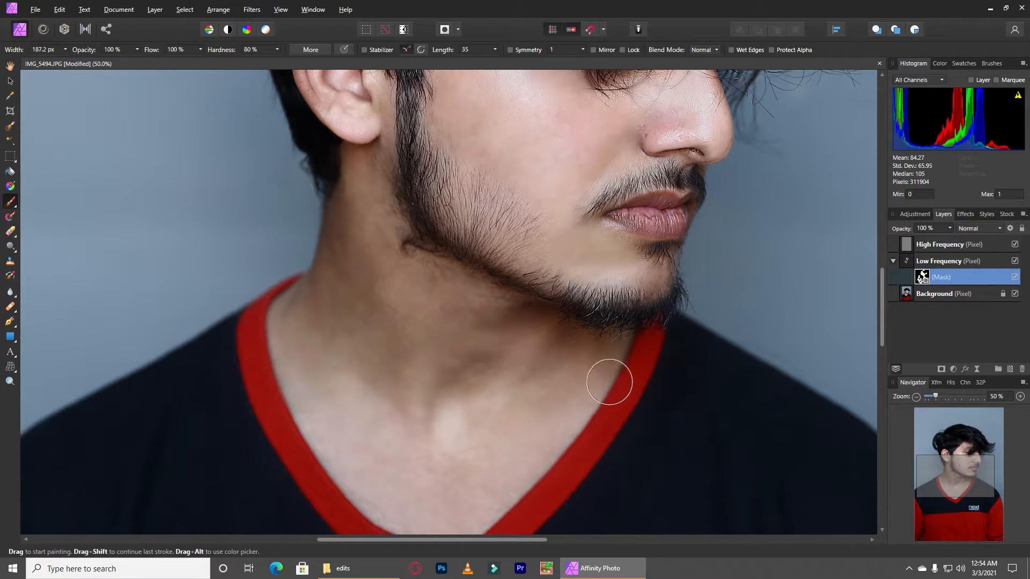
scroll(529, 352, down, 3)
ctrl+scroll(511, 295, up, 1)
ctrl+scroll(511, 295, down, 7)
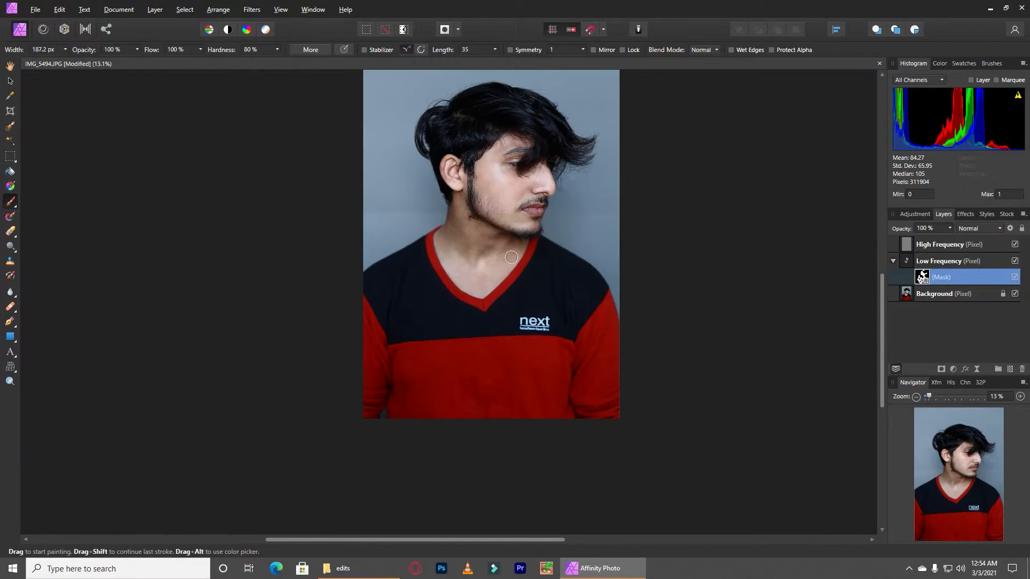
ctrl+scroll(508, 205, up, 1)
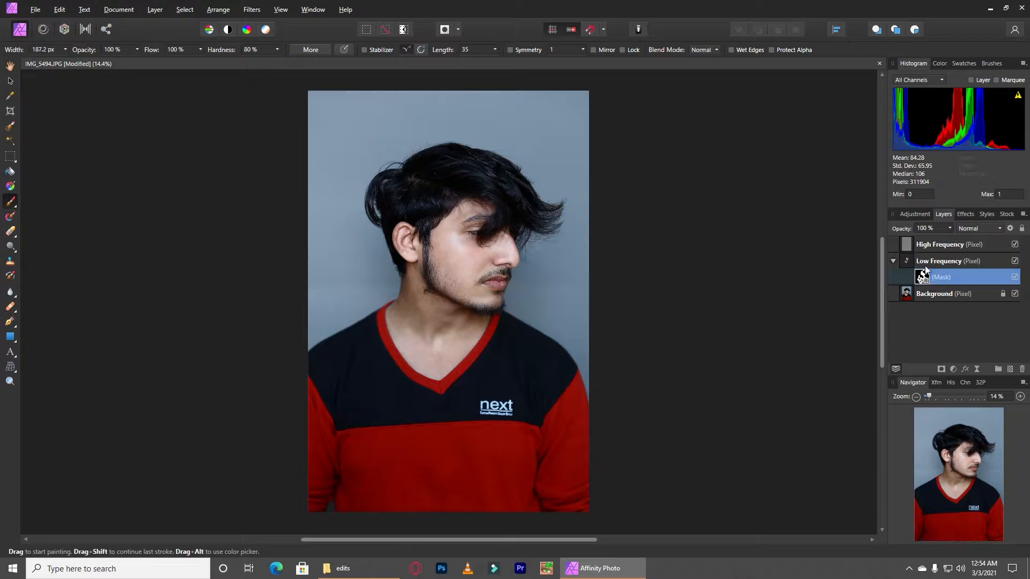
Merge the visible High Frequency, Low Frequency and Background layers into a new pixel layer.
shift+click(930, 243)
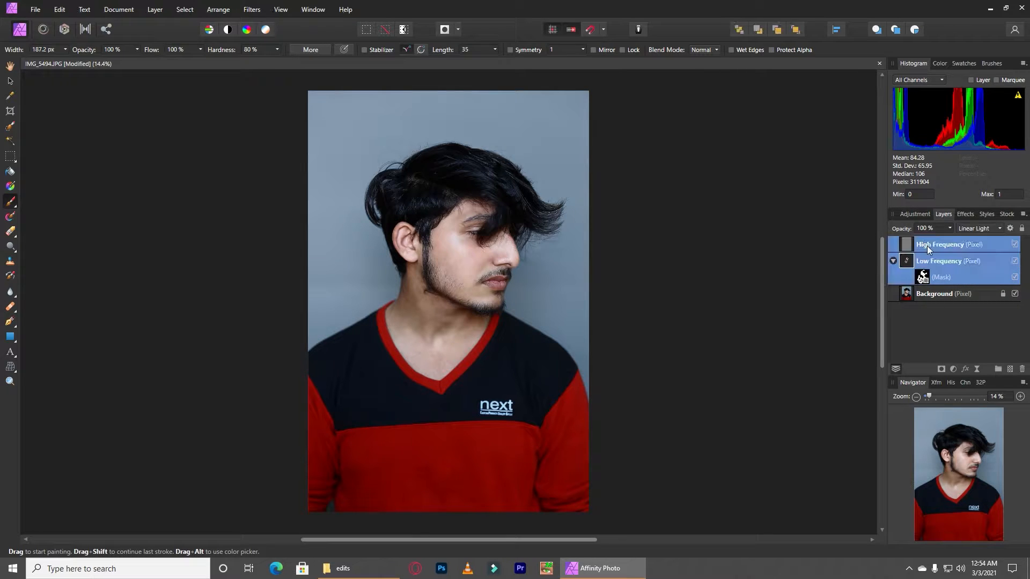
shift+click(944, 294)
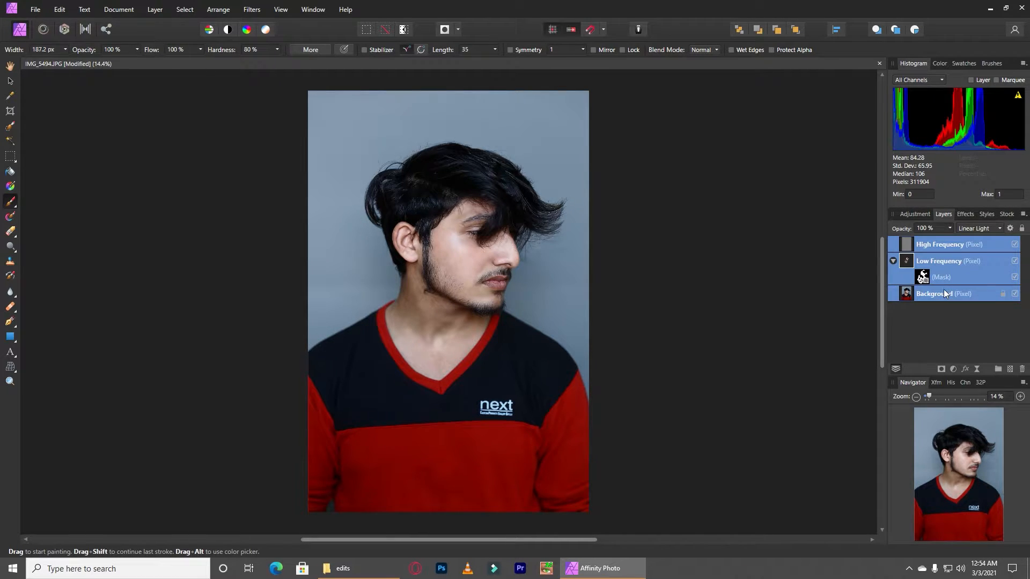
right_click(947, 246)
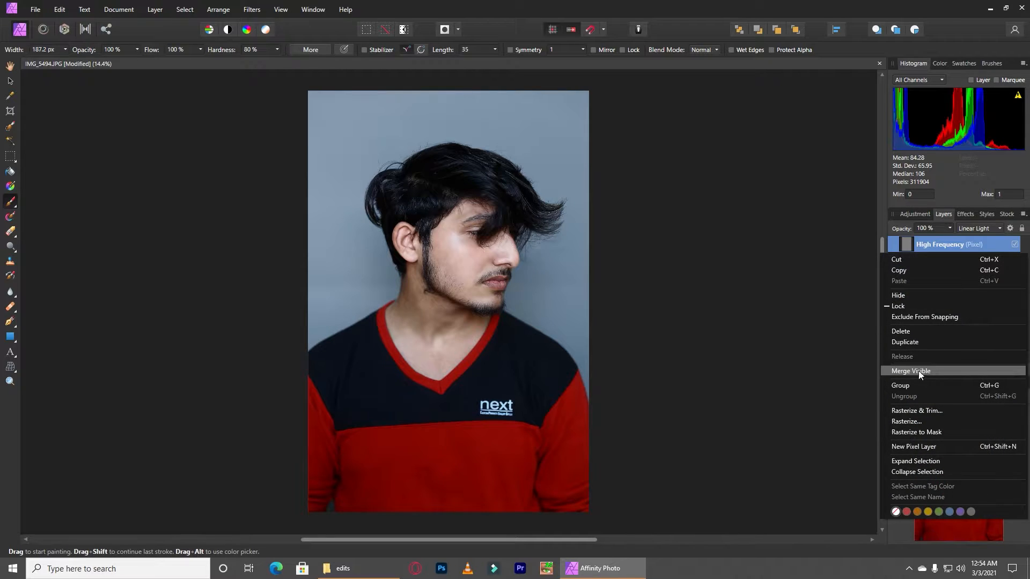
key(Escape)
key(ctrl+shift+alt+e)
Delete the High Frequency, Low Frequency and Background layers beneath the merged pixel layer.
click(950, 264)
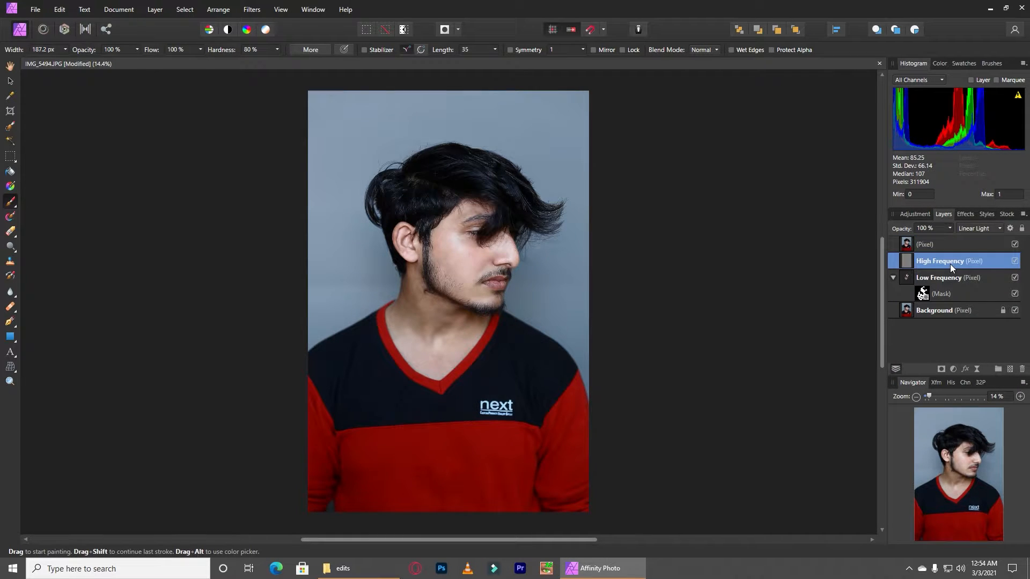
key(Delete)
key(Delete)
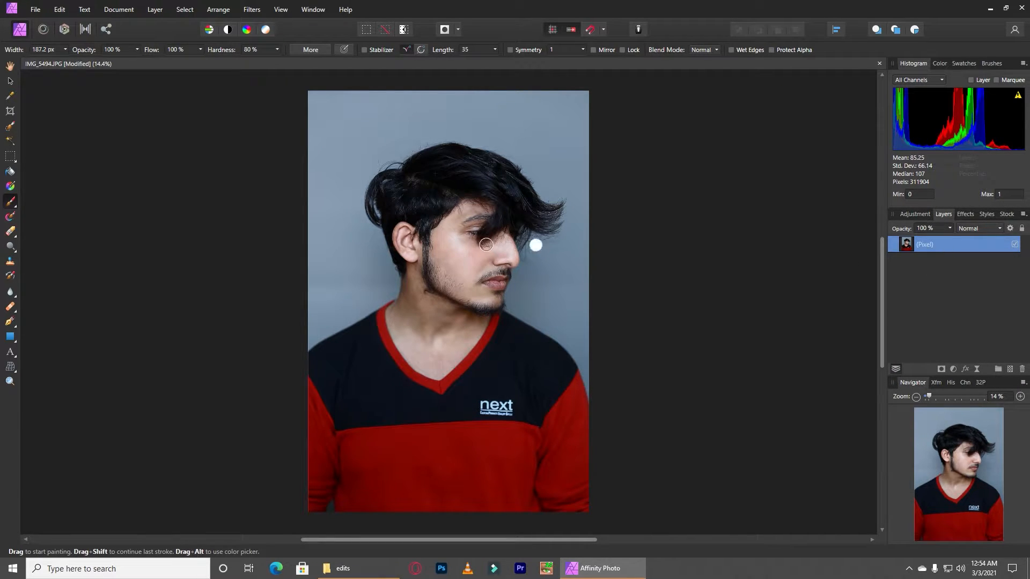
scroll(486, 244, up, 4)
scroll(459, 322, down, 4)
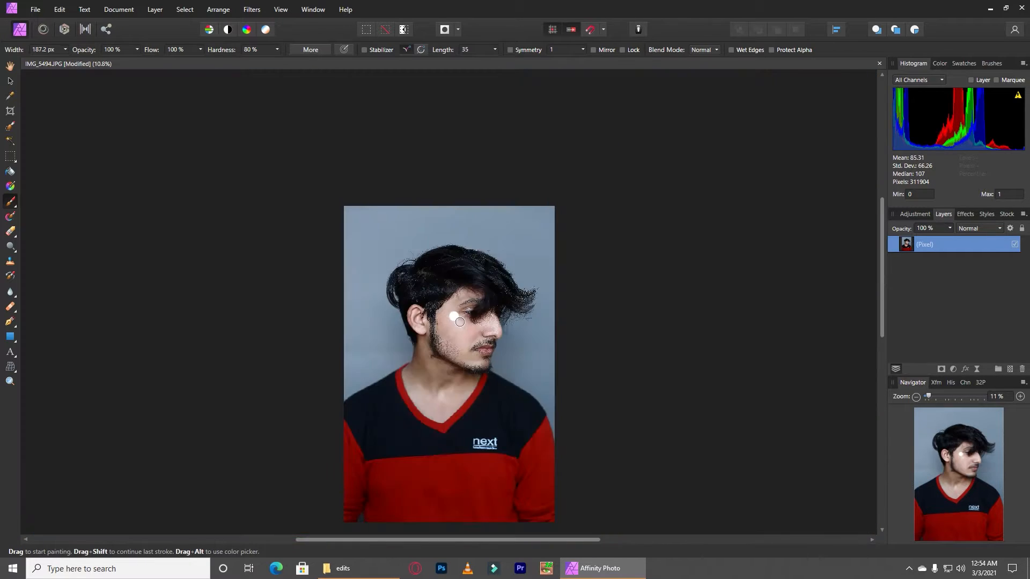
key(ctrl+z)
scroll(459, 322, up, 1)
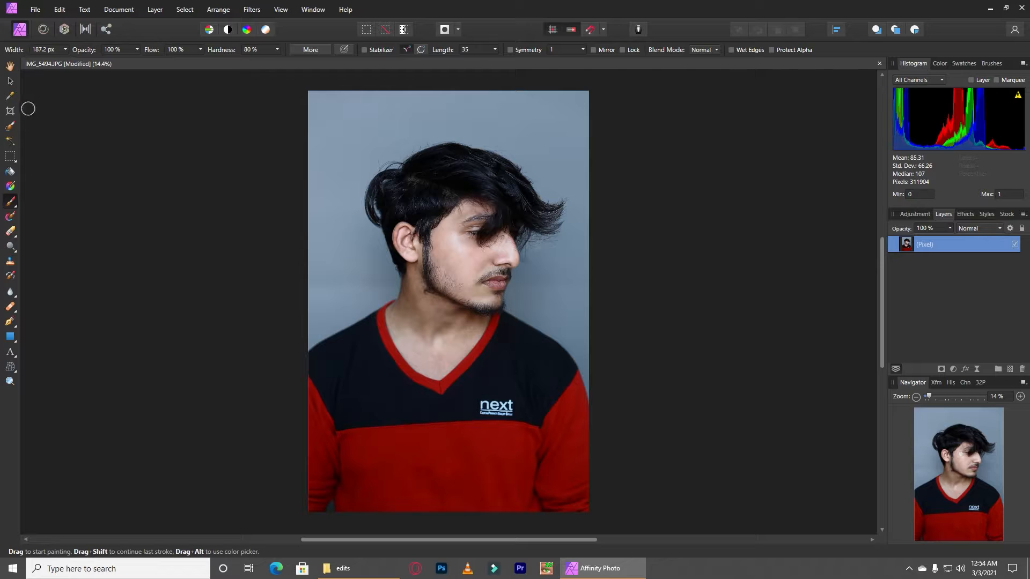
Select the whole grey-blue backdrop around the man with a 310.1 px Selection Brush that snaps to edges.
key(w)
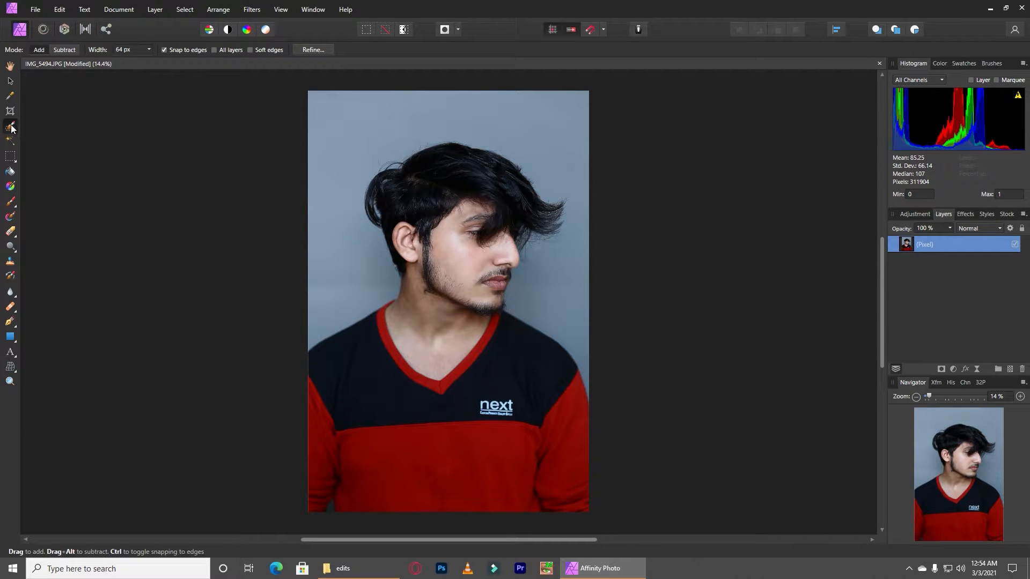
mouse_move(344, 133)
mouse_down()
mouse_move(361, 134)
mouse_move(343, 176)
mouse_move(355, 254)
mouse_move(371, 130)
mouse_move(457, 115)
mouse_move(542, 156)
mouse_move(565, 315)
mouse_up()
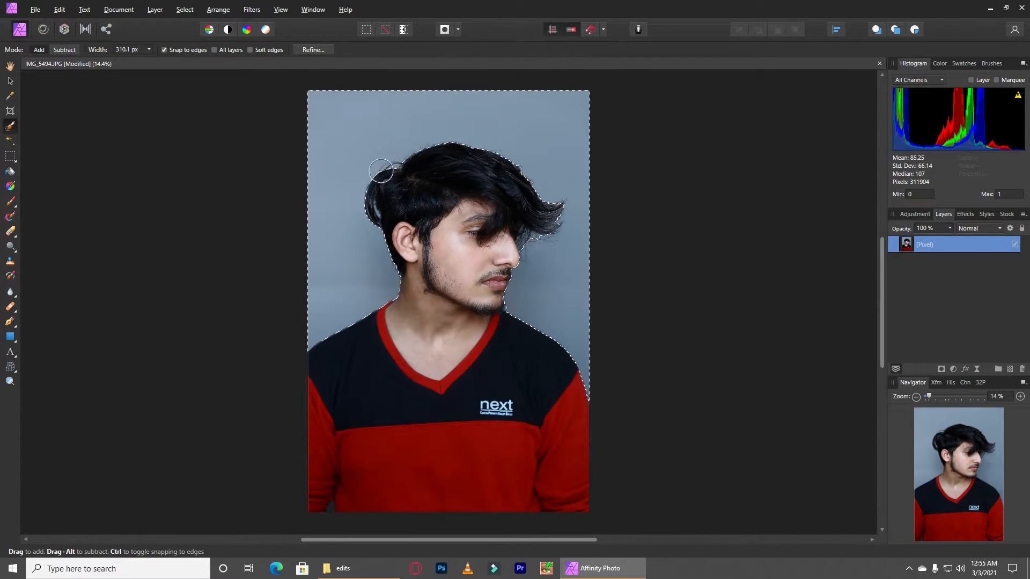
Refine the backdrop selection by painting matte along the hair edges with a 185 px adjustment brush, and output it as a selection.
click(313, 50)
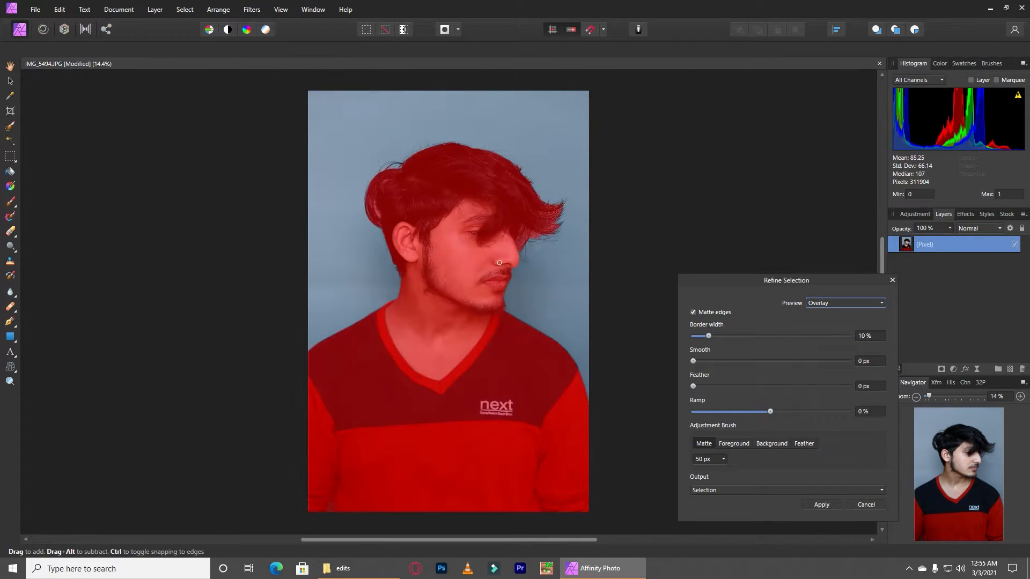
scroll(537, 353, up, 6)
scroll(538, 353, down, 4)
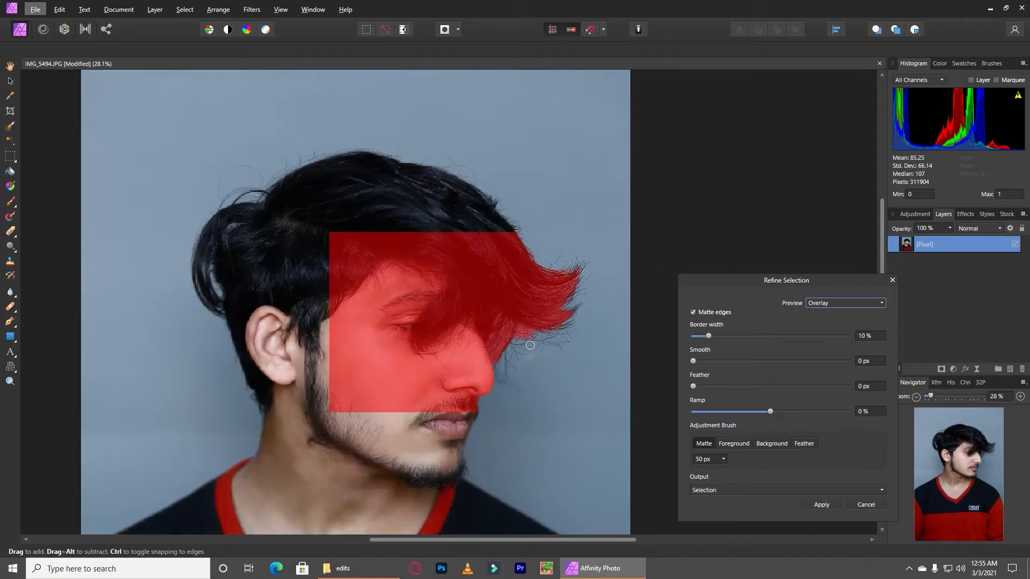
mouse_move(510, 339)
mouse_down()
mouse_move(522, 378)
mouse_move(550, 346)
mouse_move(590, 342)
mouse_move(591, 282)
mouse_move(552, 287)
mouse_move(548, 325)
mouse_move(577, 345)
mouse_move(580, 315)
mouse_move(527, 398)
mouse_move(523, 381)
mouse_move(556, 361)
mouse_up()
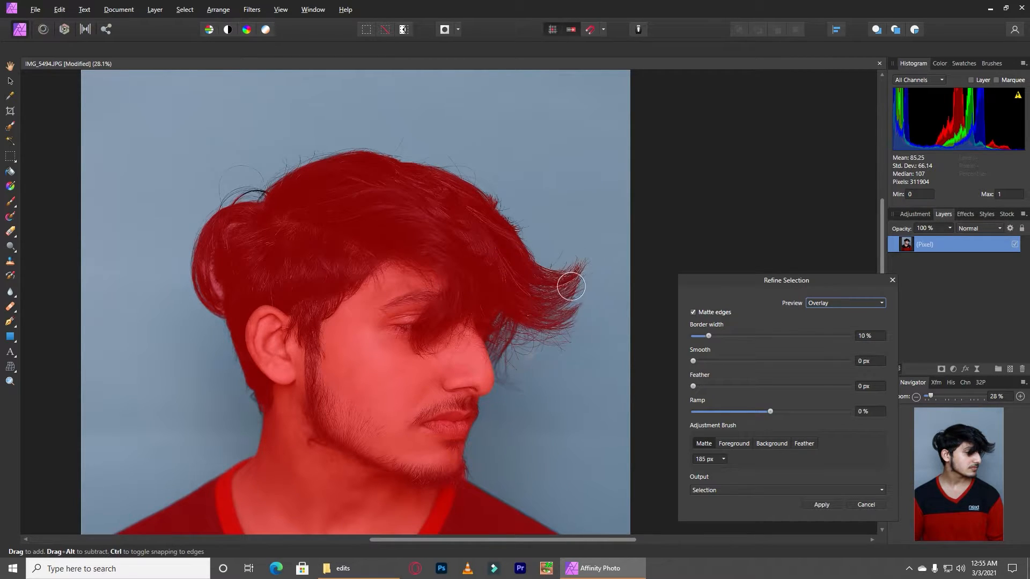
mouse_move(571, 287)
mouse_down()
mouse_move(517, 211)
mouse_move(441, 159)
mouse_move(503, 203)
mouse_move(394, 164)
mouse_move(303, 172)
mouse_move(265, 205)
mouse_move(288, 189)
mouse_move(276, 214)
mouse_move(315, 176)
mouse_move(341, 172)
mouse_move(283, 206)
mouse_move(213, 219)
mouse_move(242, 221)
mouse_move(221, 257)
mouse_move(221, 309)
mouse_move(249, 434)
mouse_up()
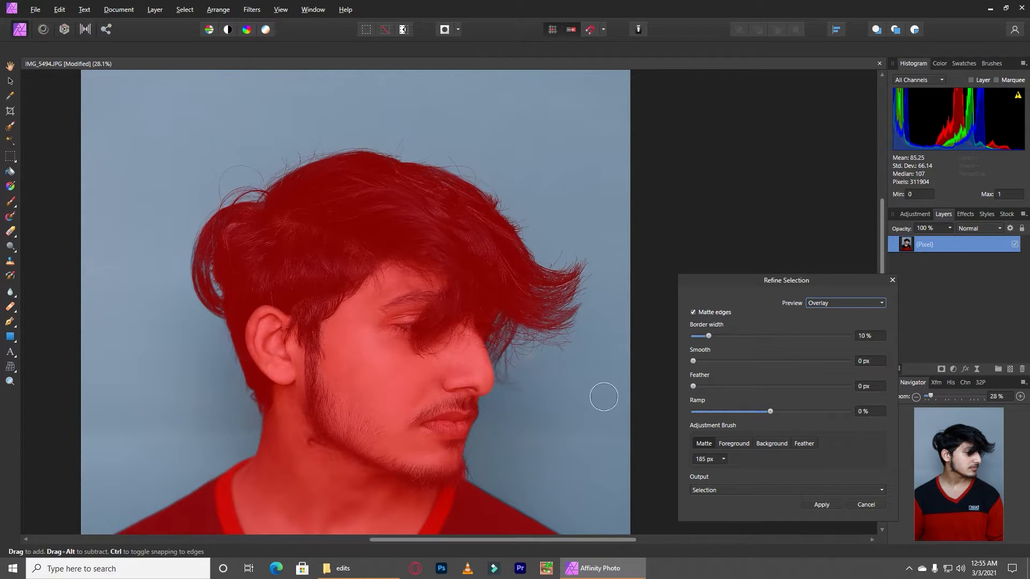
click(816, 507)
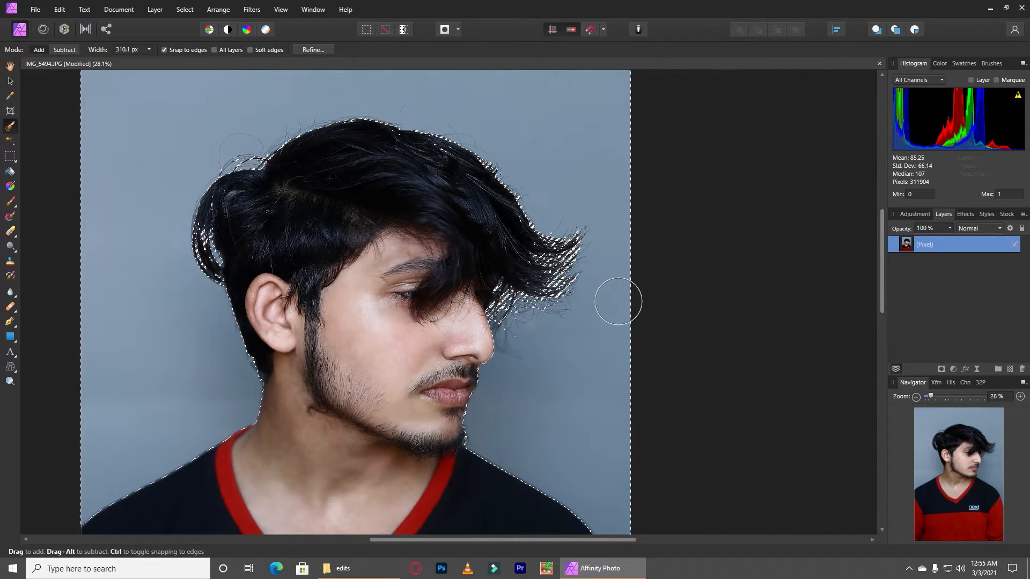
Invert the selection, duplicate the man onto his own pixel layer above the photo, and deselect.
scroll(611, 292, down, 3)
scroll(604, 288, up, 1)
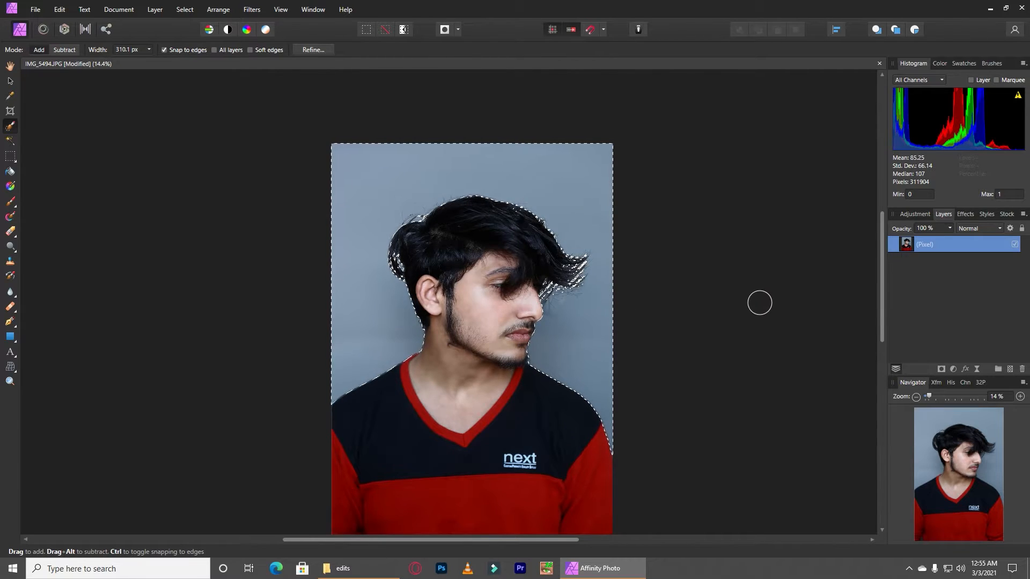
key(ctrl+j)
key(ctrl+z)
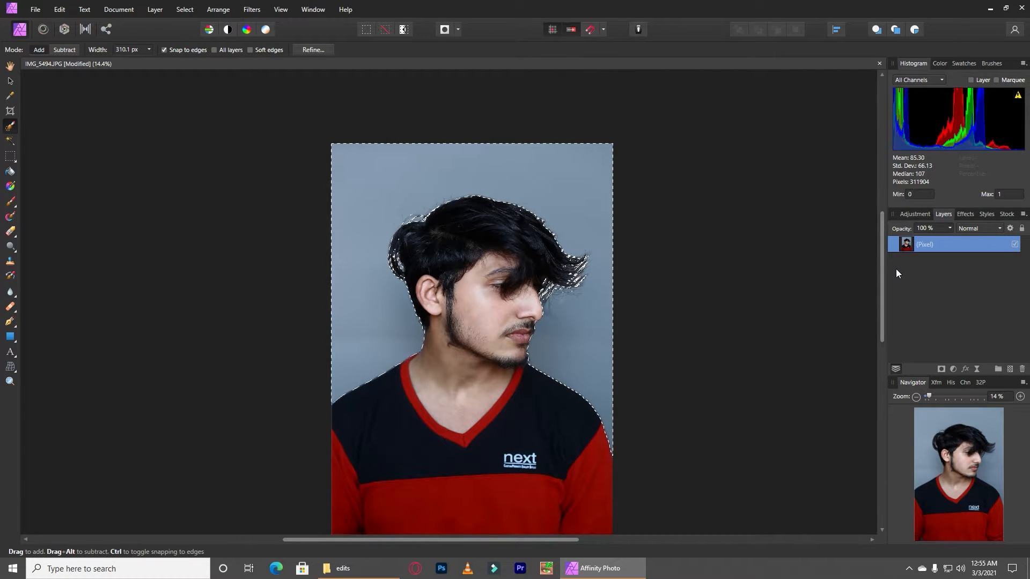
key(ctrl+j)
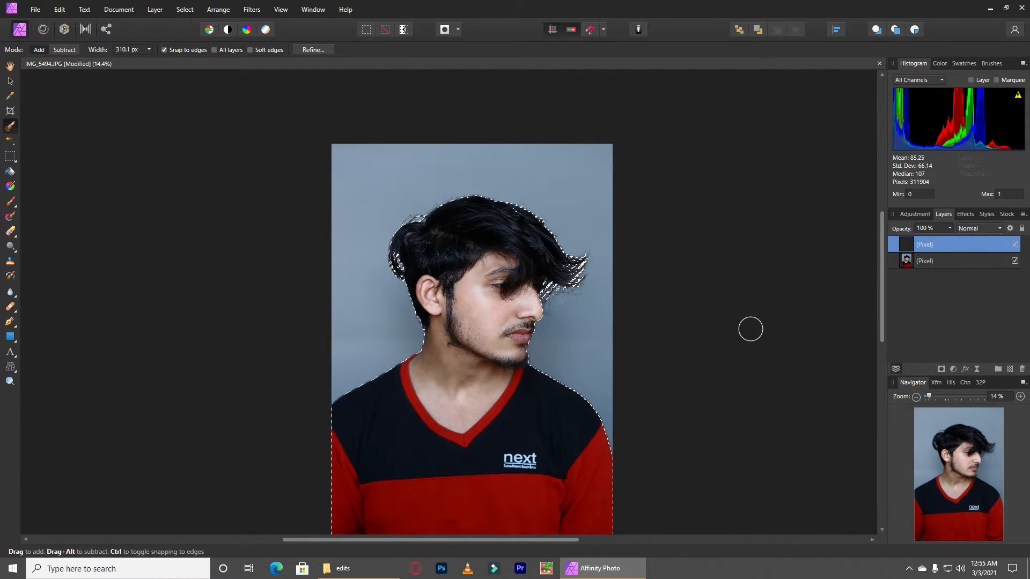
key(ctrl+0)
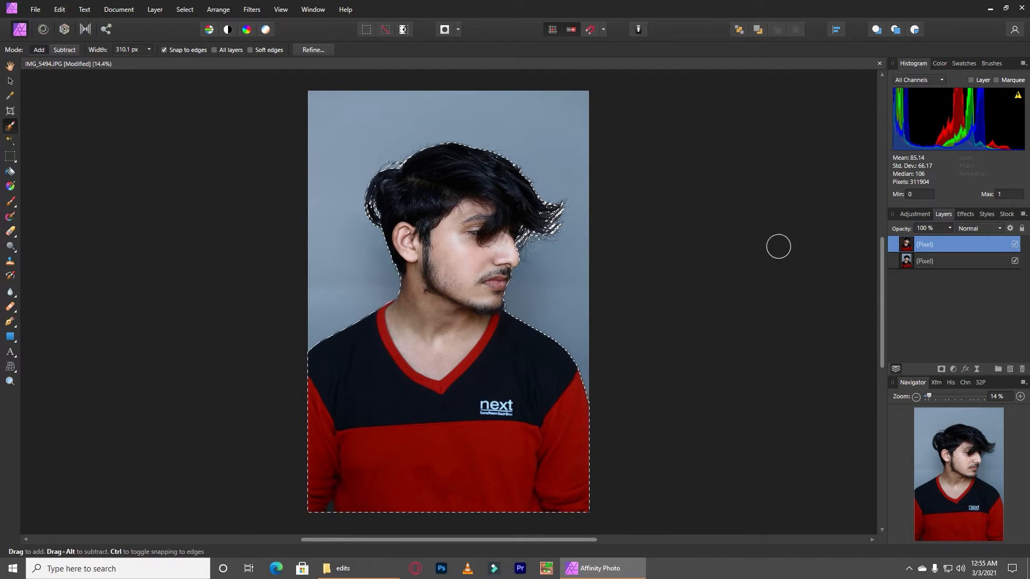
key(ctrl+d)
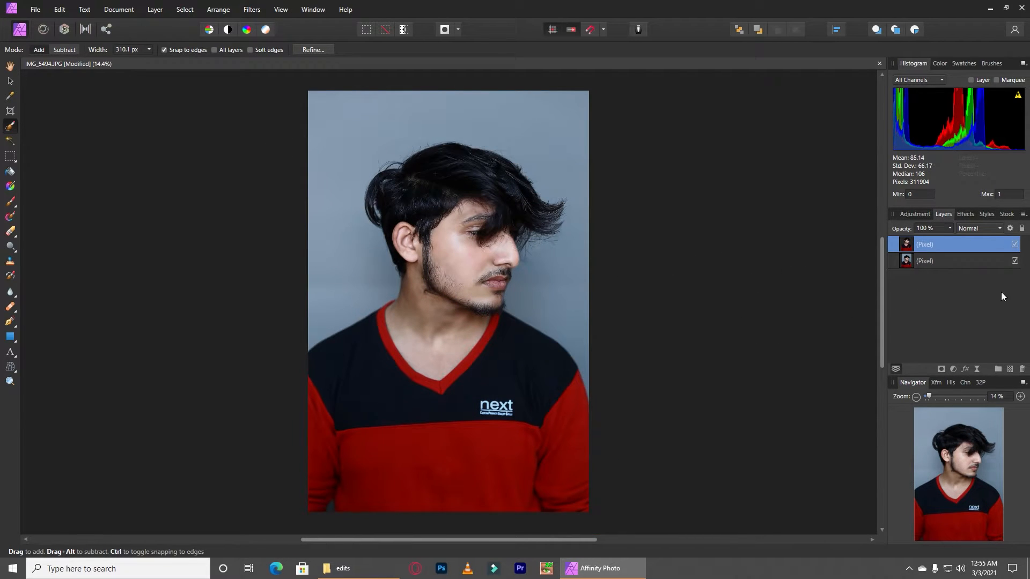
Open cyberpunk-futuristic-city-science-fiction-concept-art-4k-nn.jpg from the edits folder in File Explorer and paste it into the portrait between its two pixel layers.
click(931, 264)
click(343, 569)
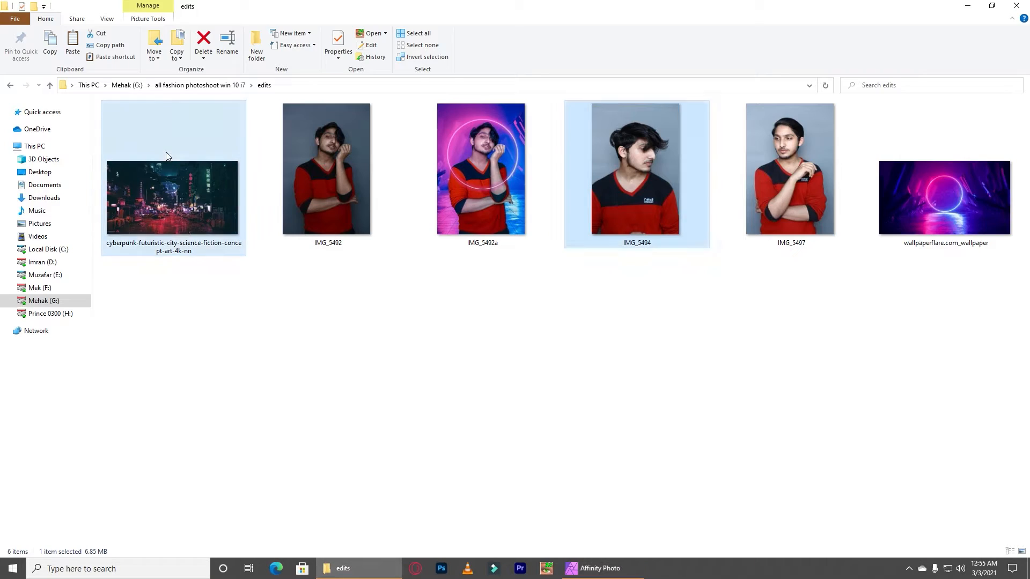
drag(172, 198, 543, 52)
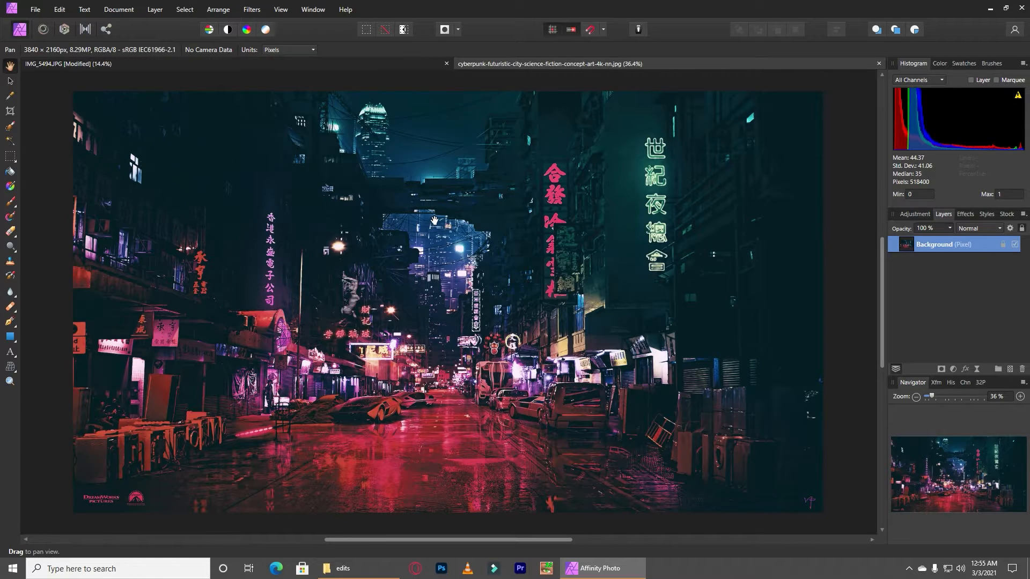
click(237, 63)
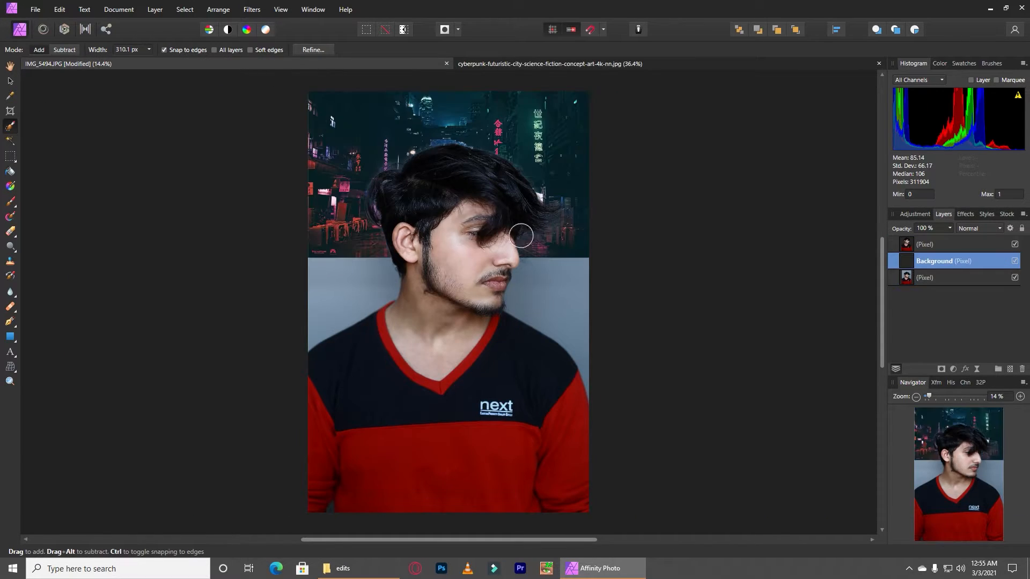
Enlarge the city image to cover the full canvas height and position it behind the man.
click(10, 81)
drag(608, 234, 802, 511)
drag(690, 214, 579, 198)
drag(742, 402, 824, 513)
scroll(558, 303, down, 1)
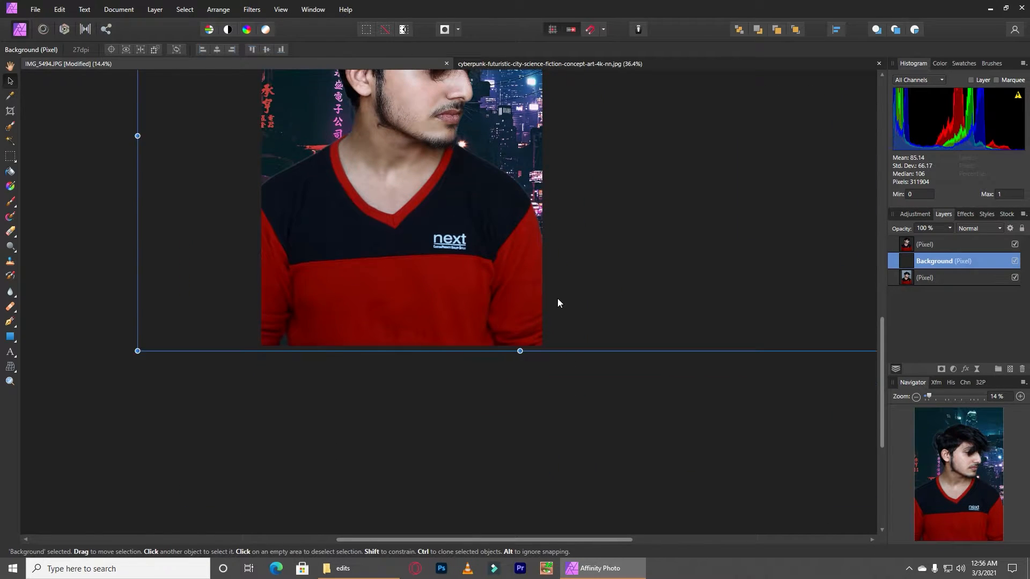
scroll(558, 303, down, 3)
scroll(558, 302, up, 3)
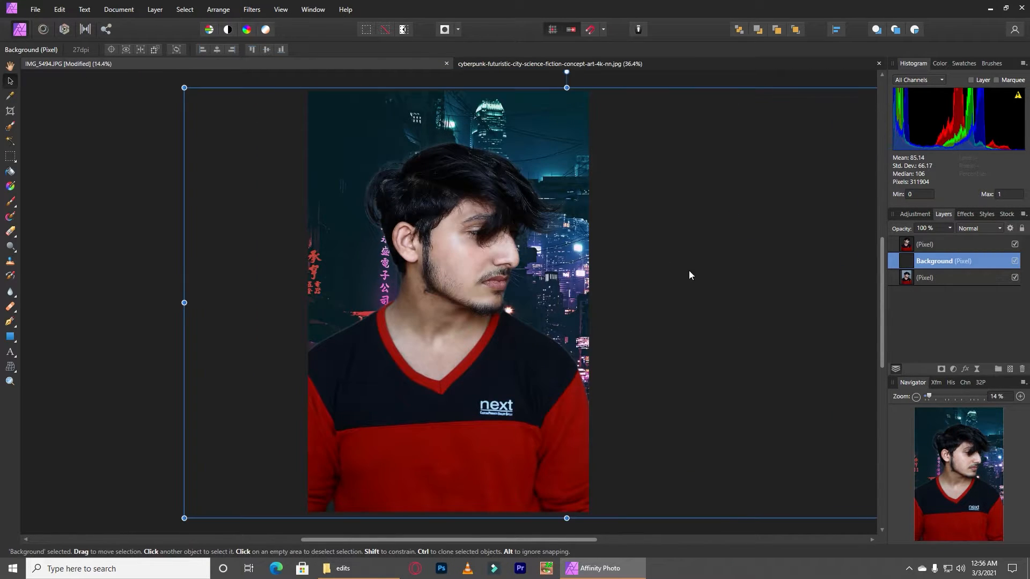
drag(688, 270, 569, 265)
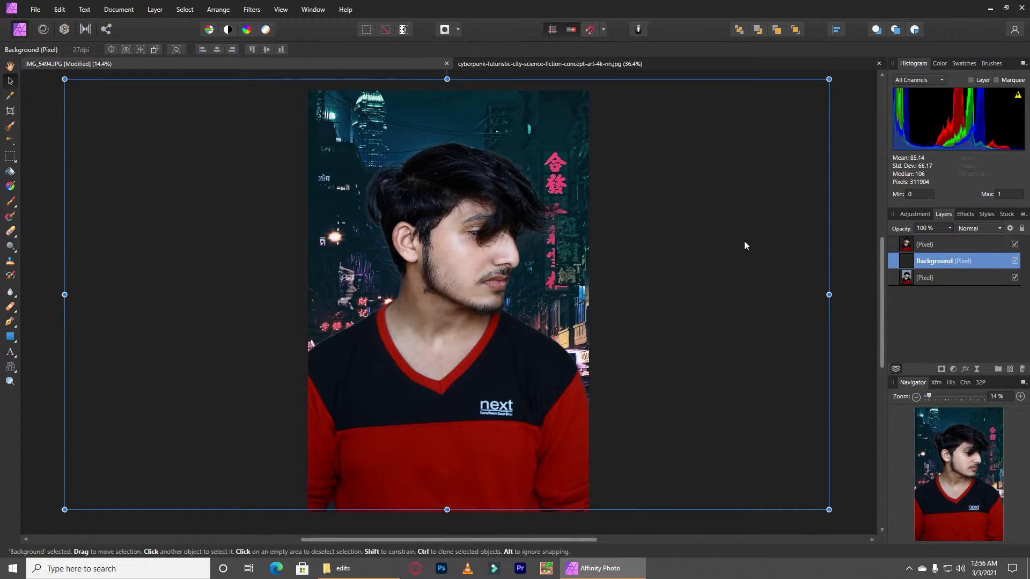
Set the city image layer's blend mode to Soft Light.
click(10, 65)
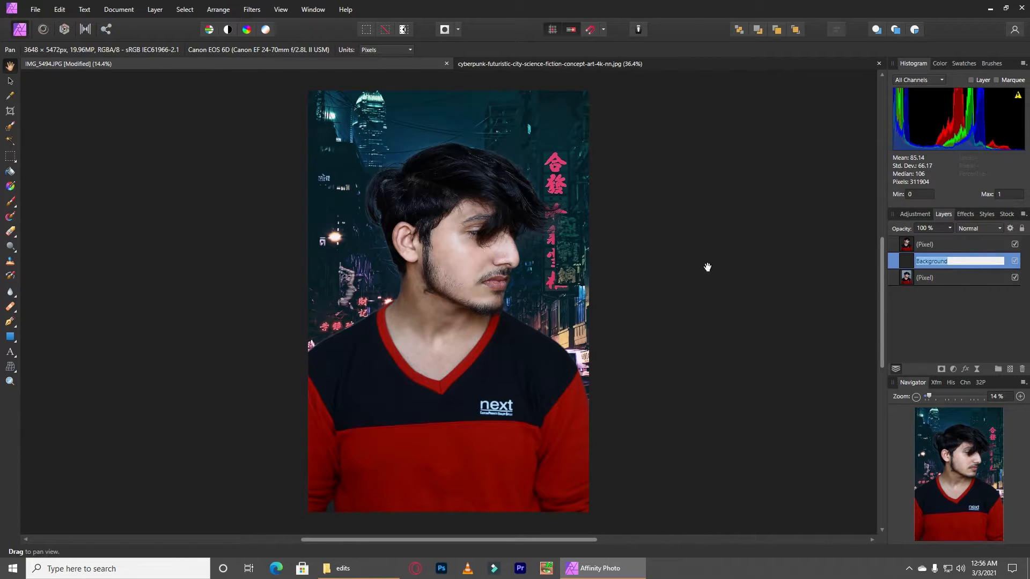
click(897, 263)
click(977, 228)
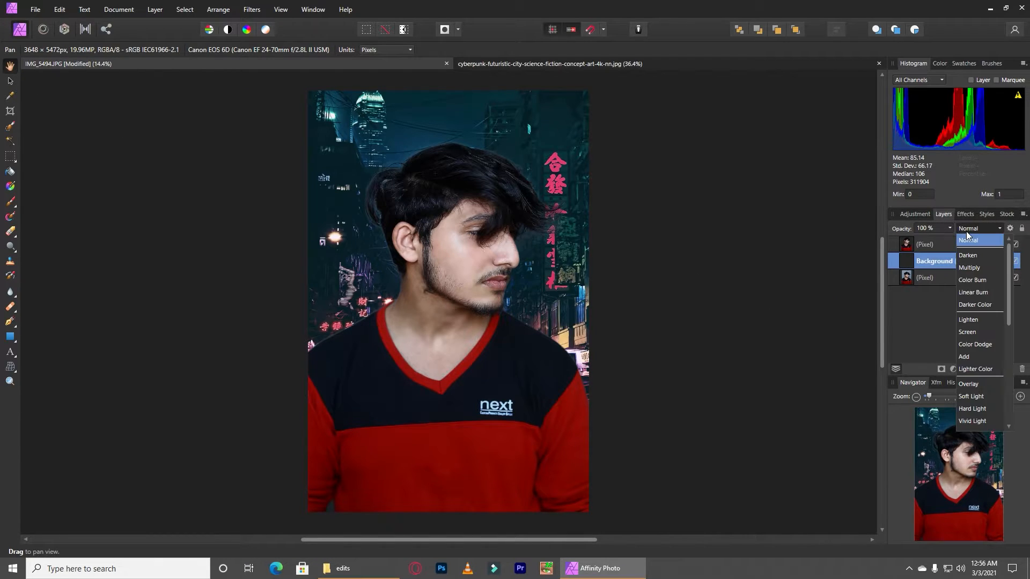
click(974, 396)
Desaturate the bottom photo layer with an HSL adjustment at -100% saturation and merge the adjustment into it.
click(954, 278)
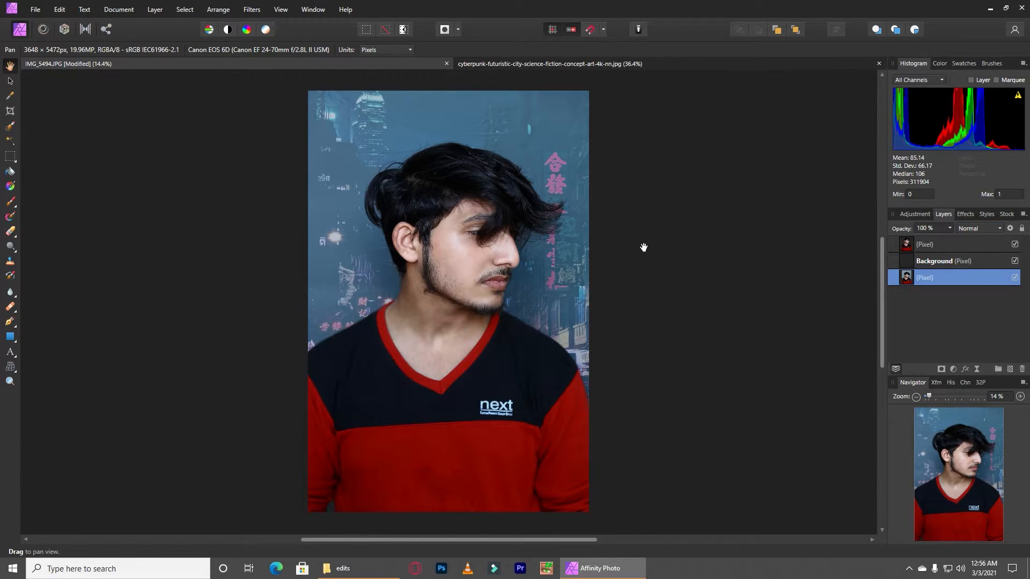
key(ctrl+u)
drag(728, 473, 559, 473)
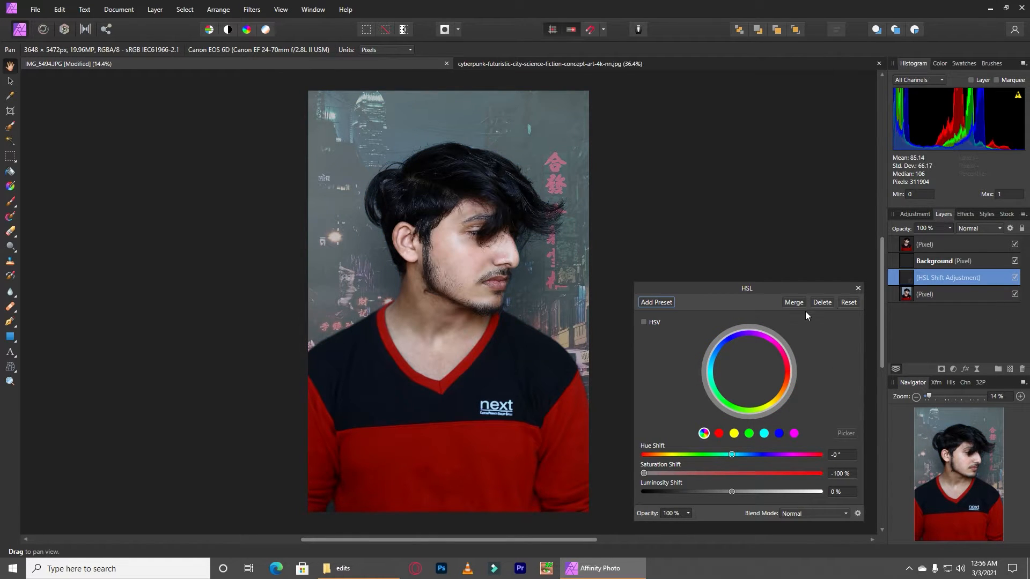
double_click(931, 278)
click(822, 302)
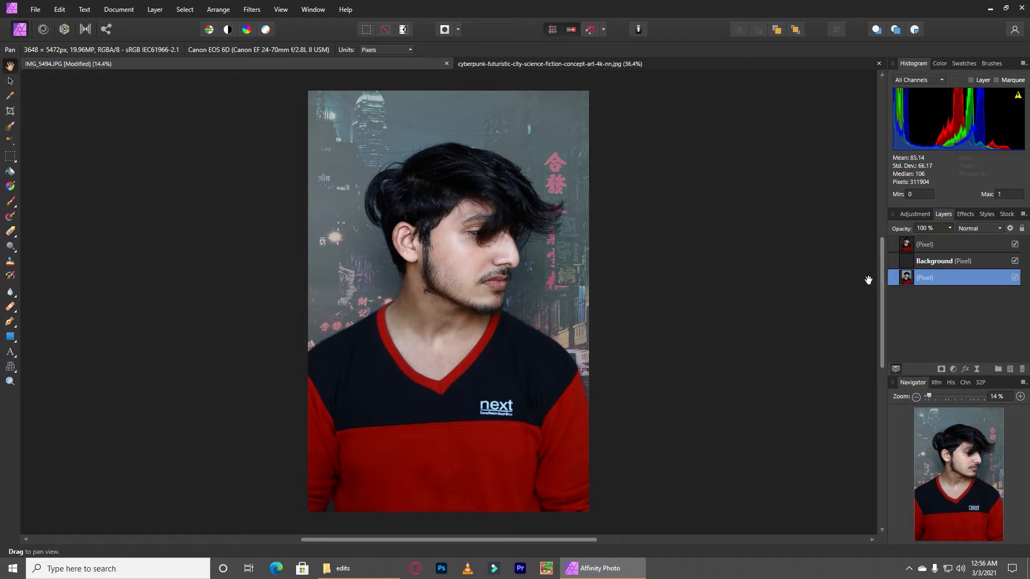
Add a Levels adjustment directly above the desaturated photo layer and fine-tune its gamma.
key(ctrl+l)
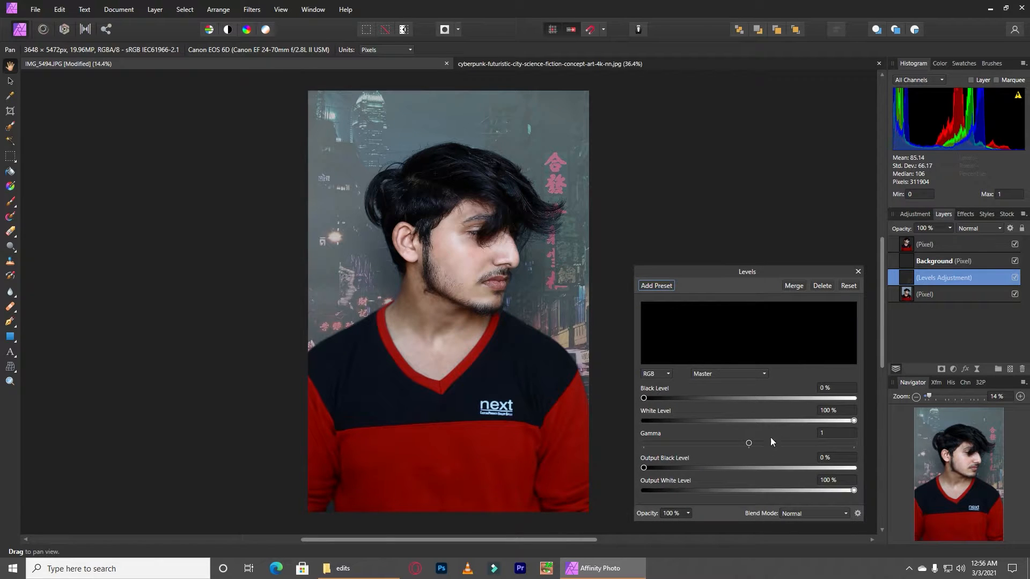
mouse_move(752, 445)
mouse_down()
mouse_move(773, 449)
mouse_move(748, 445)
mouse_up()
click(944, 261)
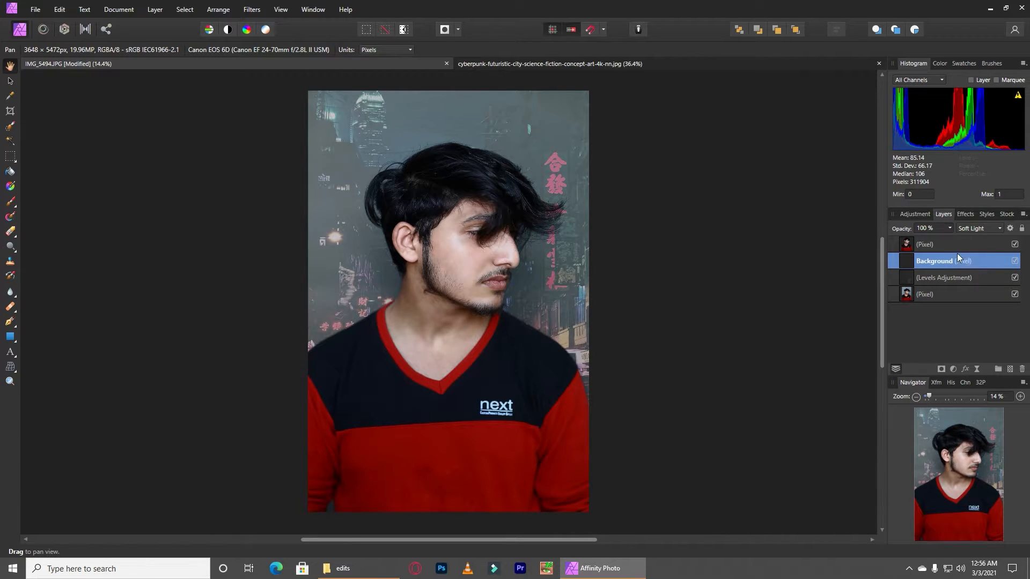
click(954, 245)
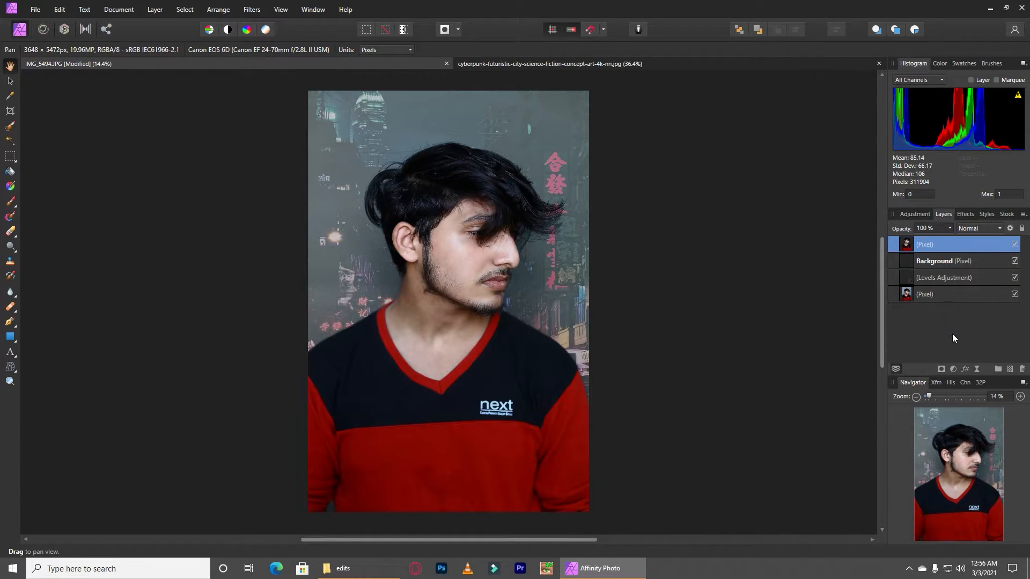
scroll(785, 294, down, 2)
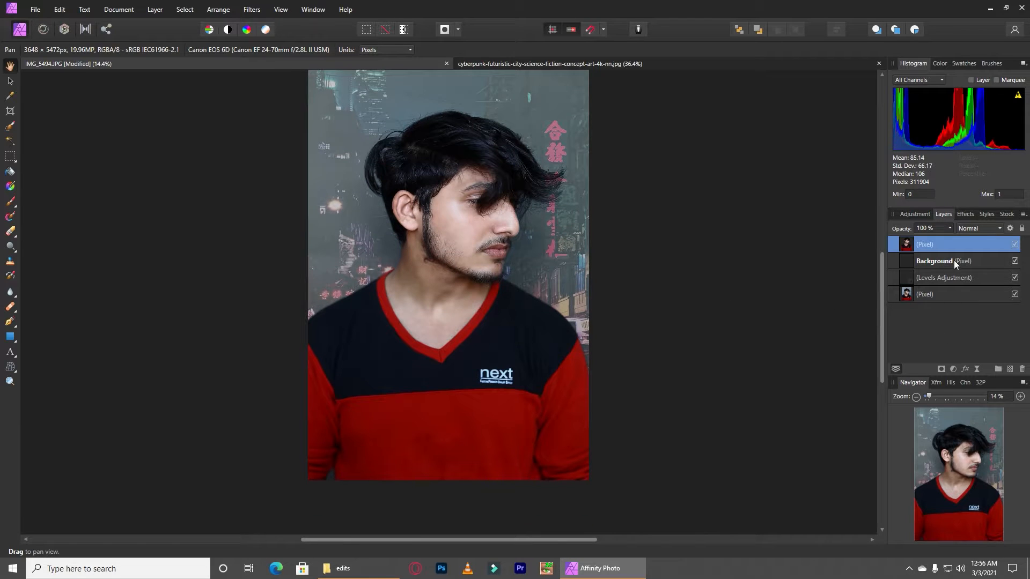
key(Delete)
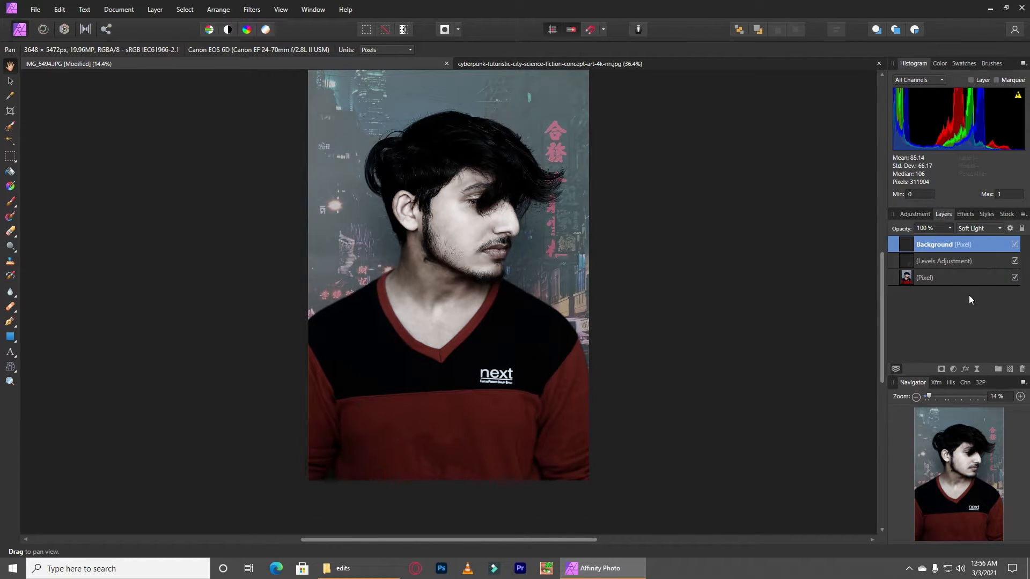
key(ctrl+z)
scroll(770, 269, up, 2)
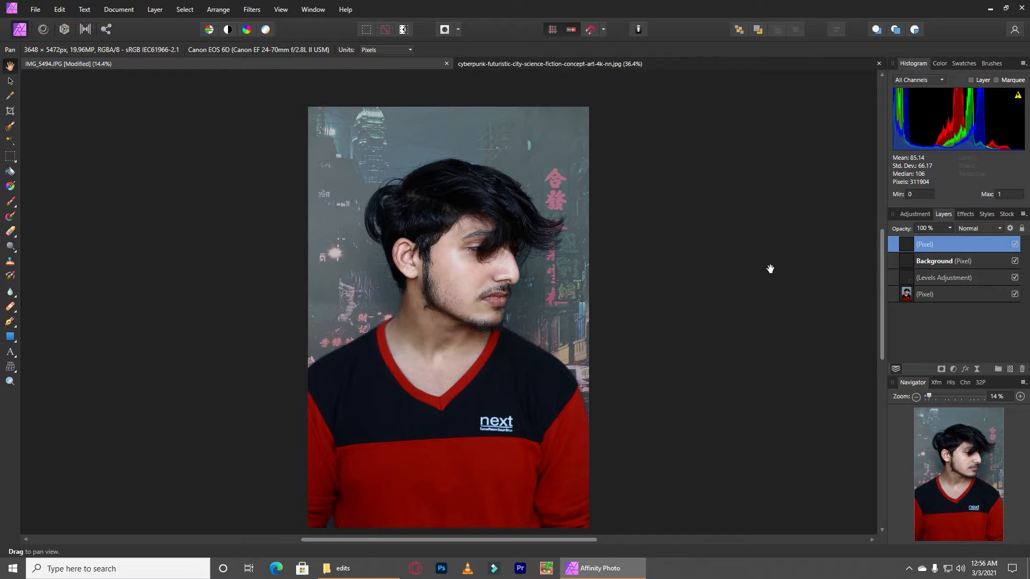
Merge the visible cutout, city image, Levels adjustment and photo layers into a new pixel layer.
click(940, 264)
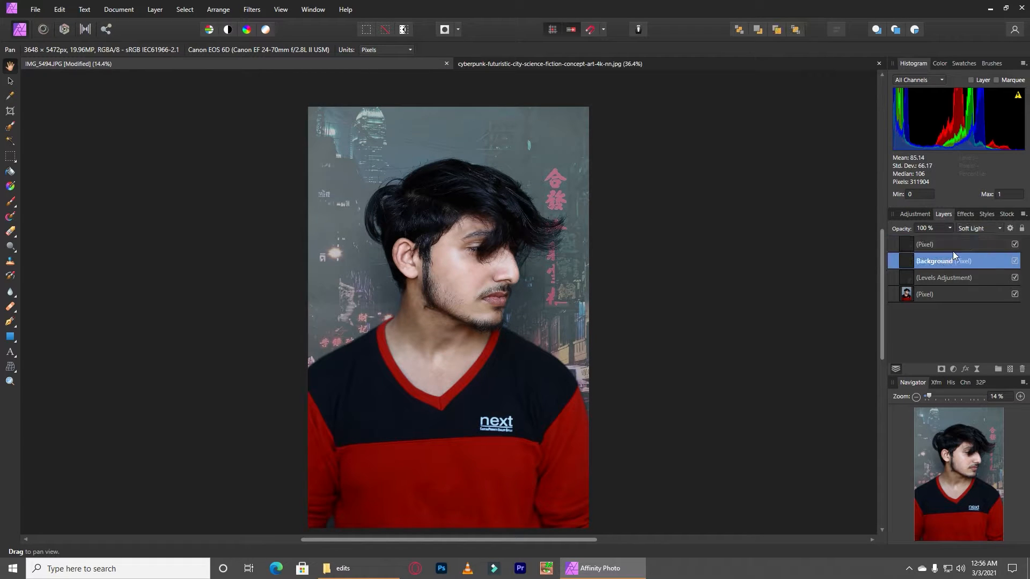
click(952, 250)
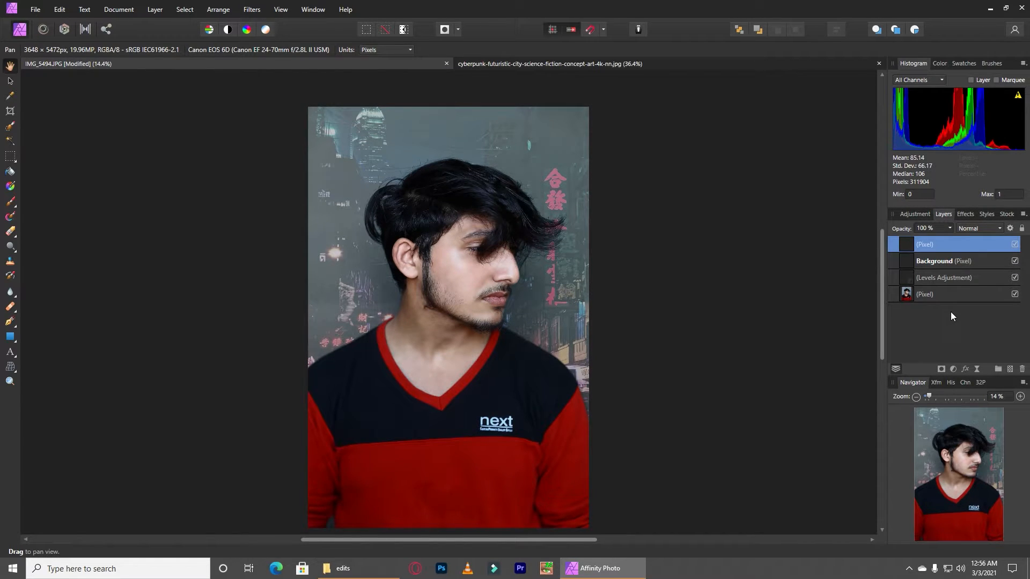
key(ctrl+j)
Delete the cutout, city image, Levels adjustment and photo layers beneath the merged pixel layer.
click(942, 266)
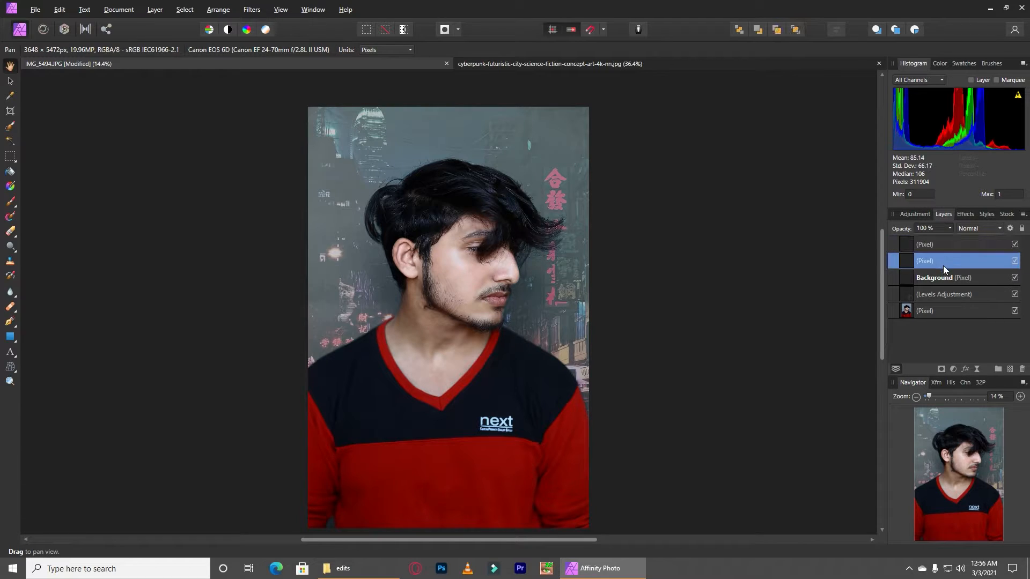
key(Delete)
key(Delete)
key(Delete)
key(Delete)
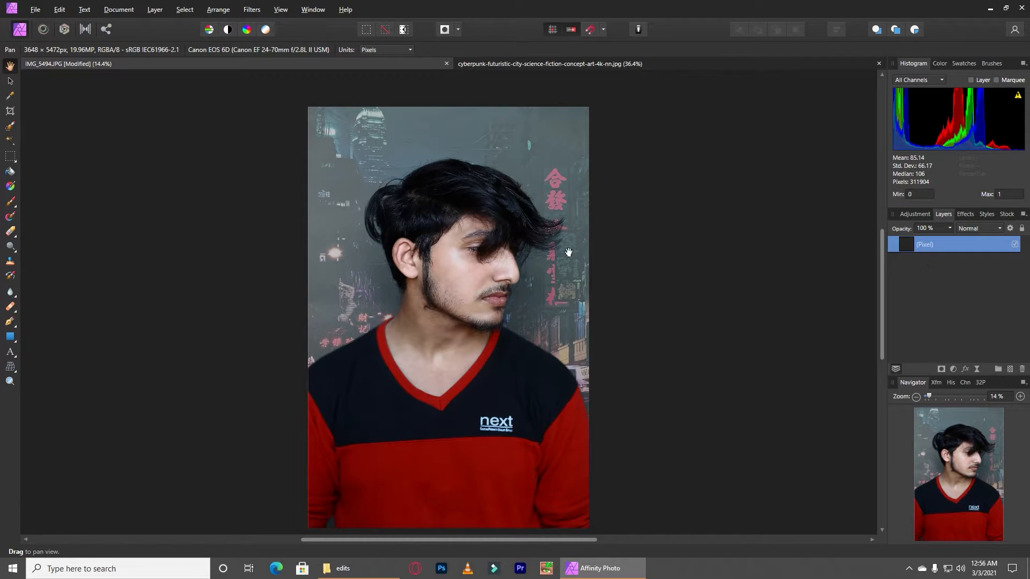
Develop the merged image with exposure 0.273, blackpoint 1%, brightness -3%, contrast -3%, clarity 43% and saturation -5%.
scroll(469, 260, down, 2)
scroll(466, 260, up, 1)
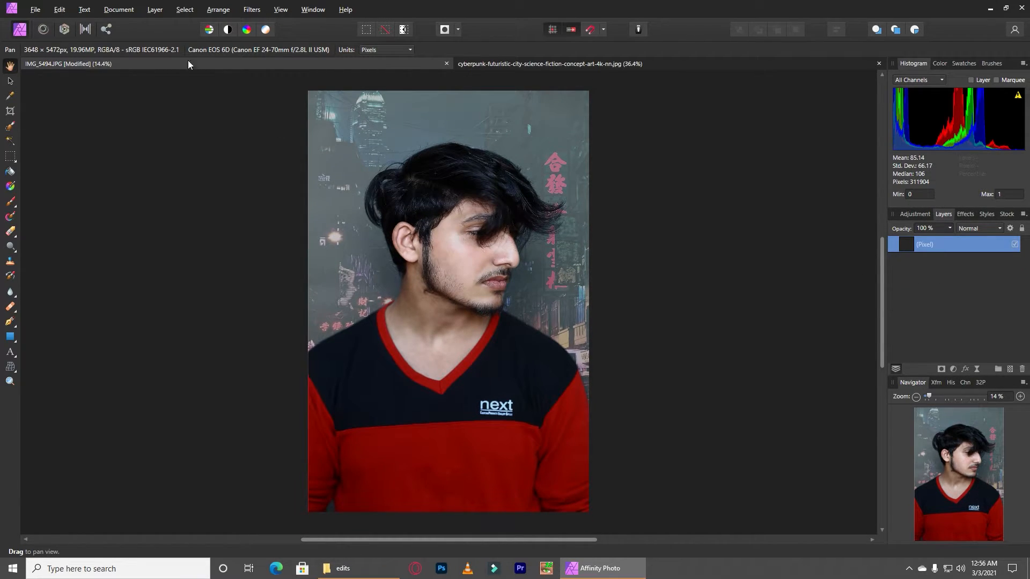
click(63, 29)
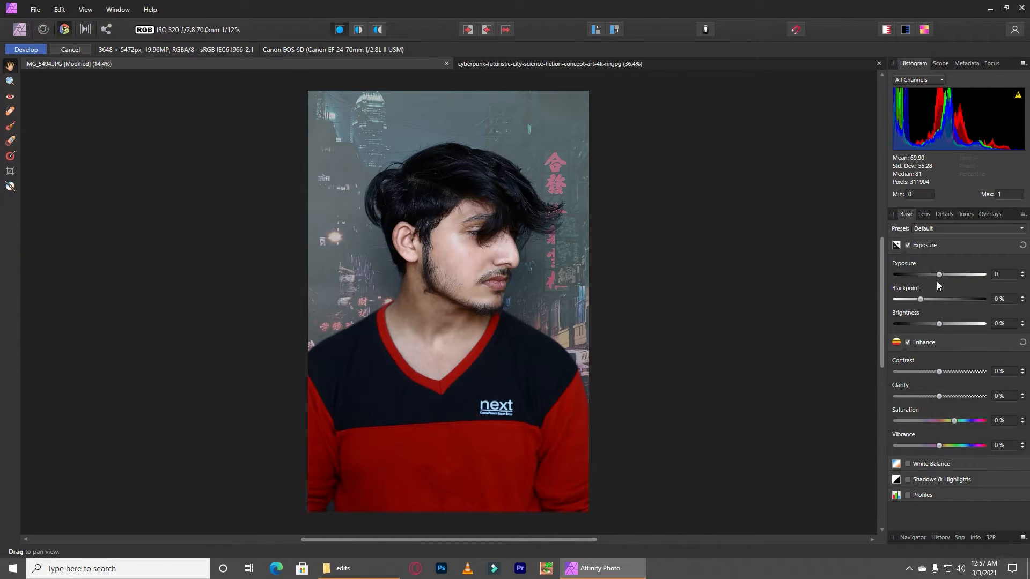
drag(941, 274, 934, 322)
drag(939, 371, 953, 420)
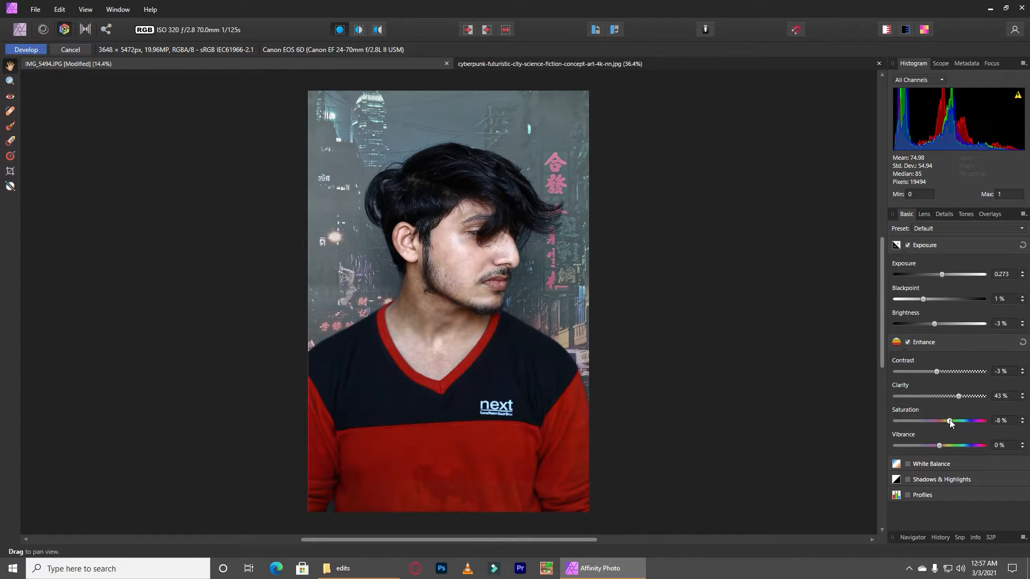
Set the white balance temperature to -6%, shadows to 14% and highlights to -28%, and enable the Profiles option.
click(907, 465)
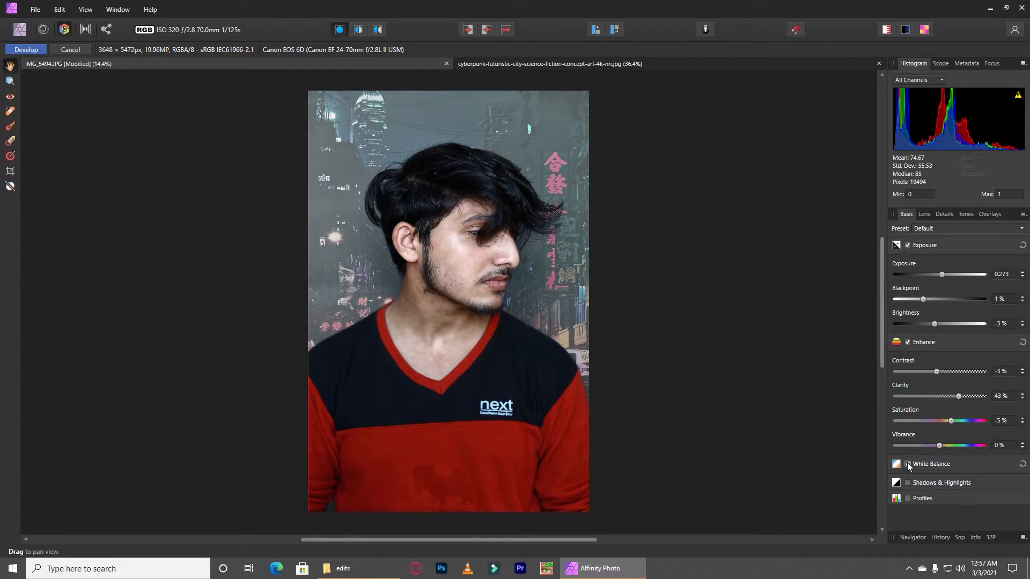
drag(938, 468, 933, 467)
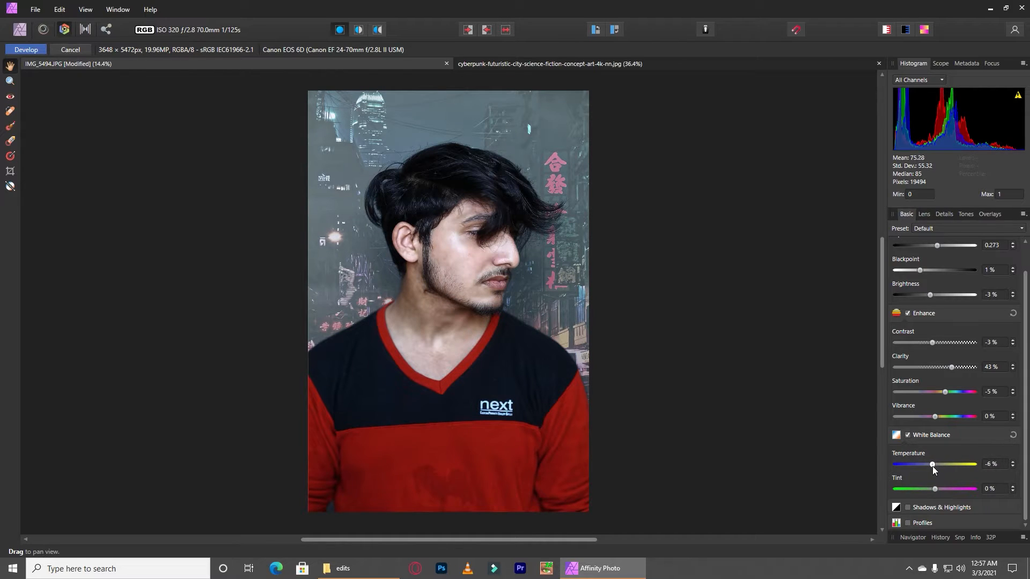
click(907, 507)
drag(934, 481, 923, 504)
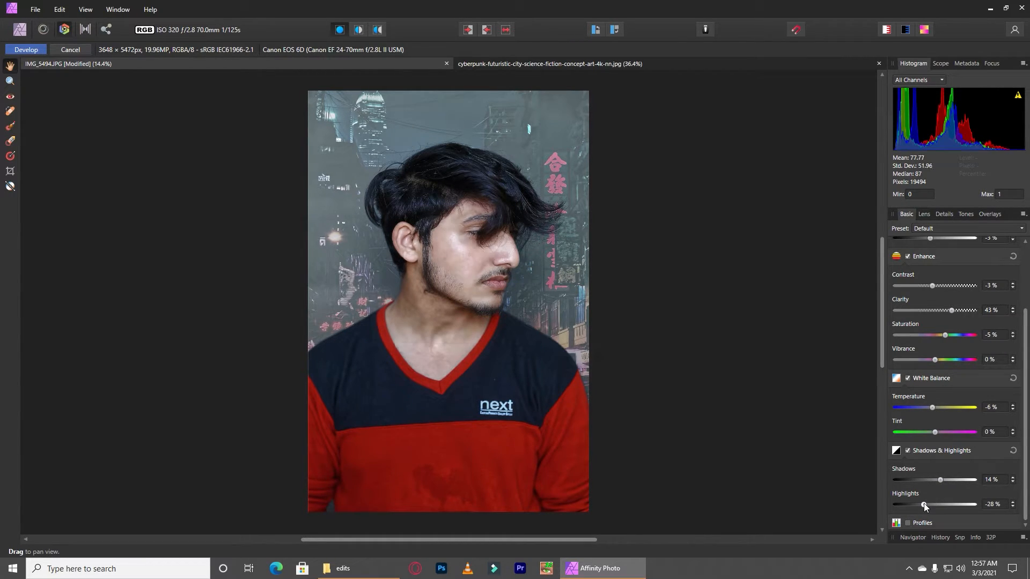
click(908, 523)
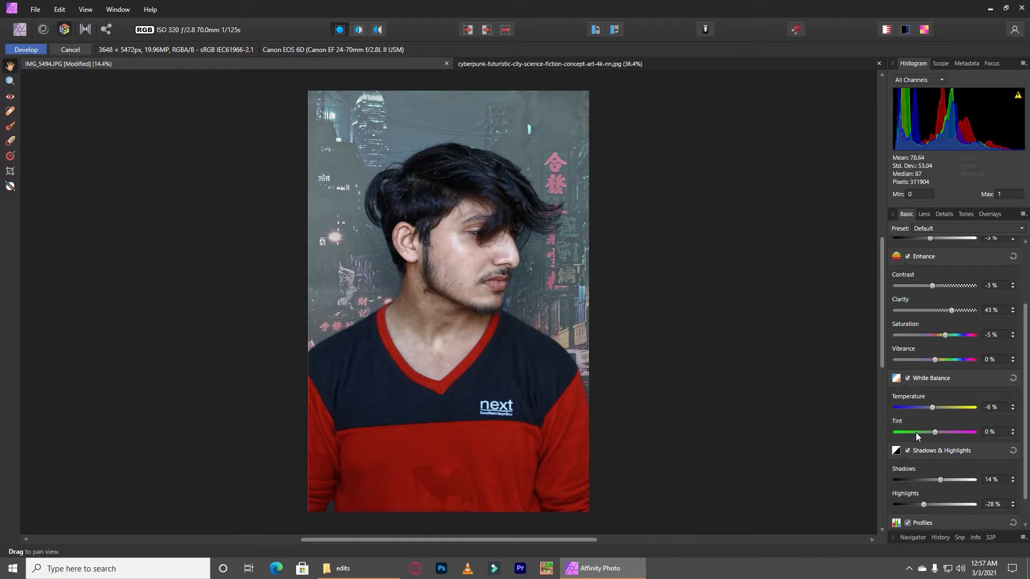
Enable the Curves tone adjustment and shape the Master curve with raised midtones, shadows and black point and a lowered white point.
click(943, 214)
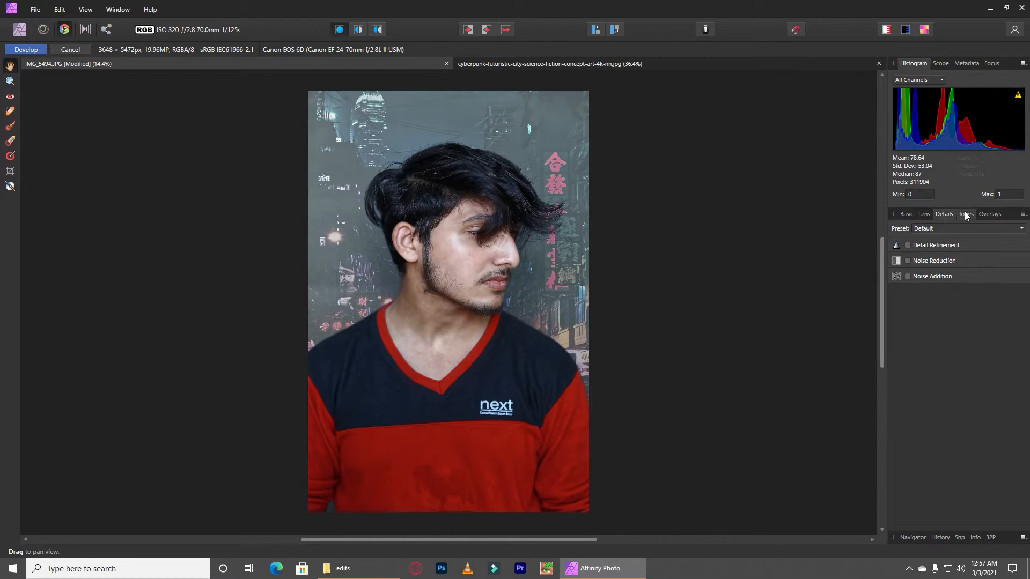
click(962, 214)
click(907, 245)
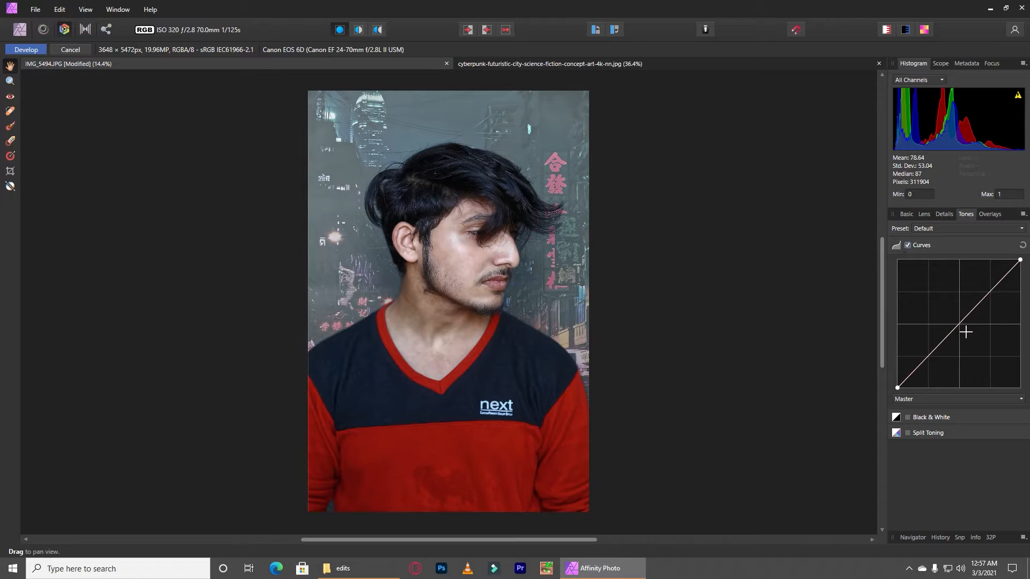
drag(965, 332, 956, 320)
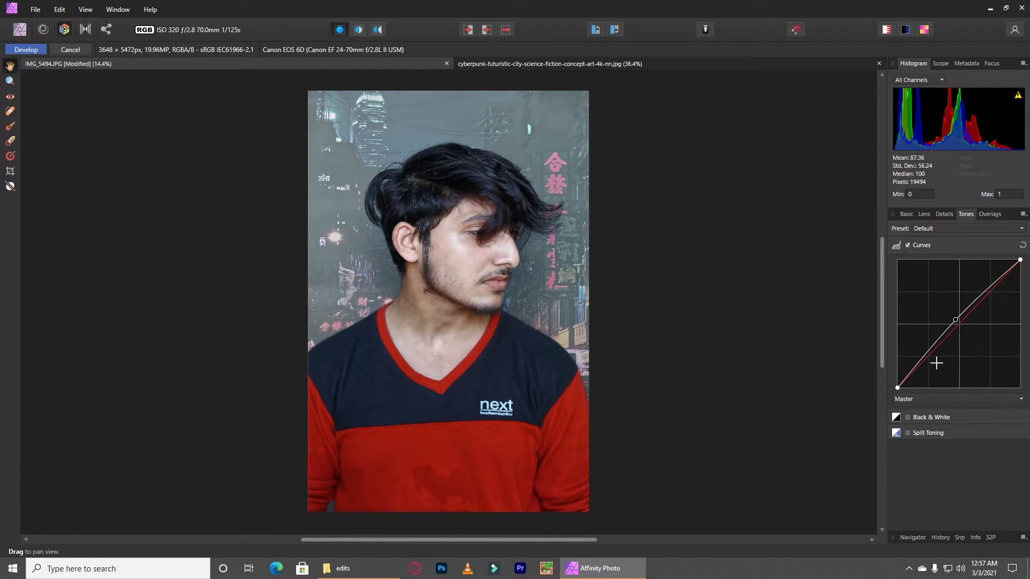
drag(927, 355, 925, 353)
drag(897, 387, 899, 381)
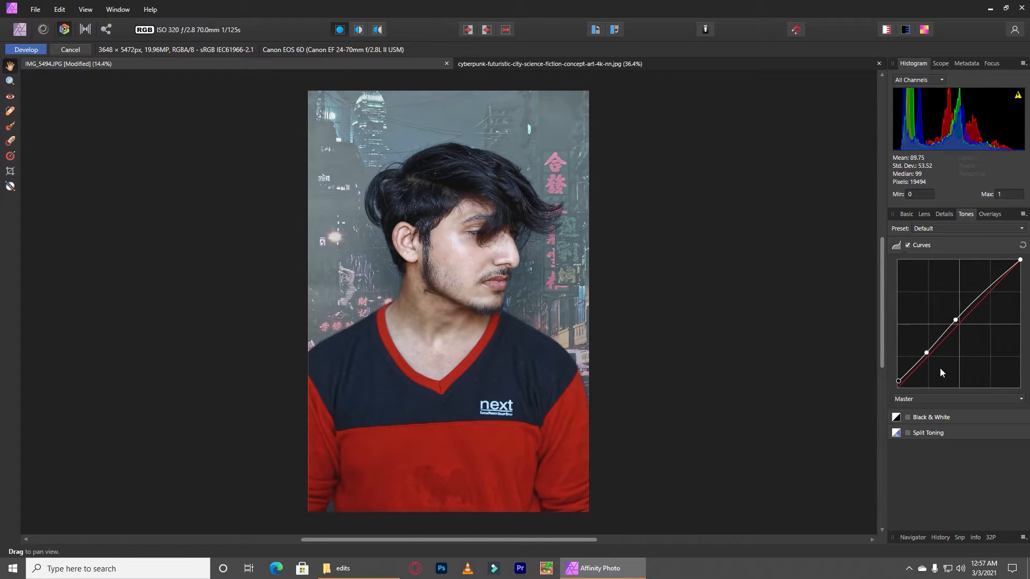
drag(1020, 263, 1020, 274)
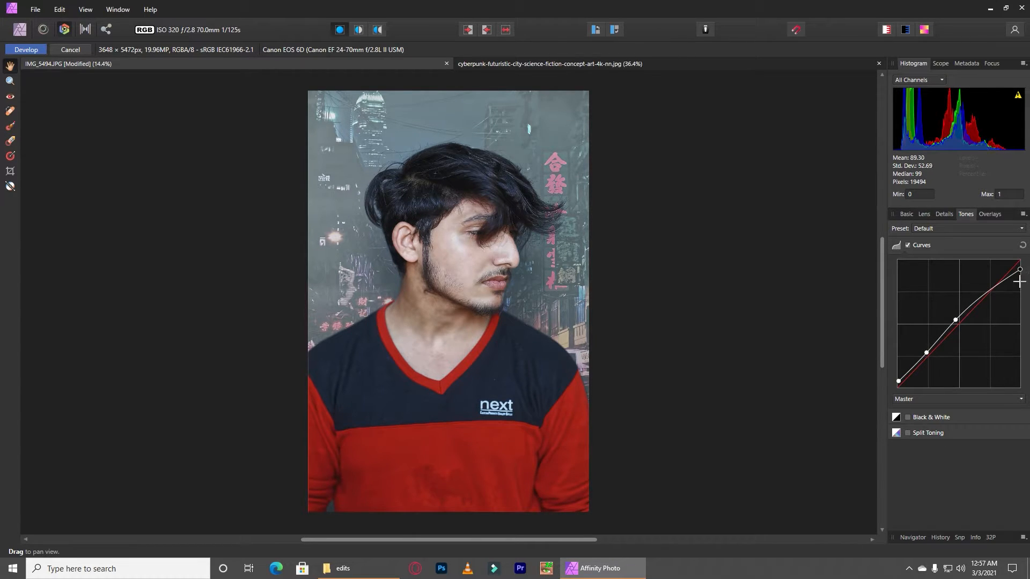
Lower the Master curve's midtone point slightly, return its black point to the corner, and apply the development.
click(954, 325)
mouse_move(957, 329)
mouse_down()
mouse_move(958, 340)
mouse_move(957, 323)
mouse_up()
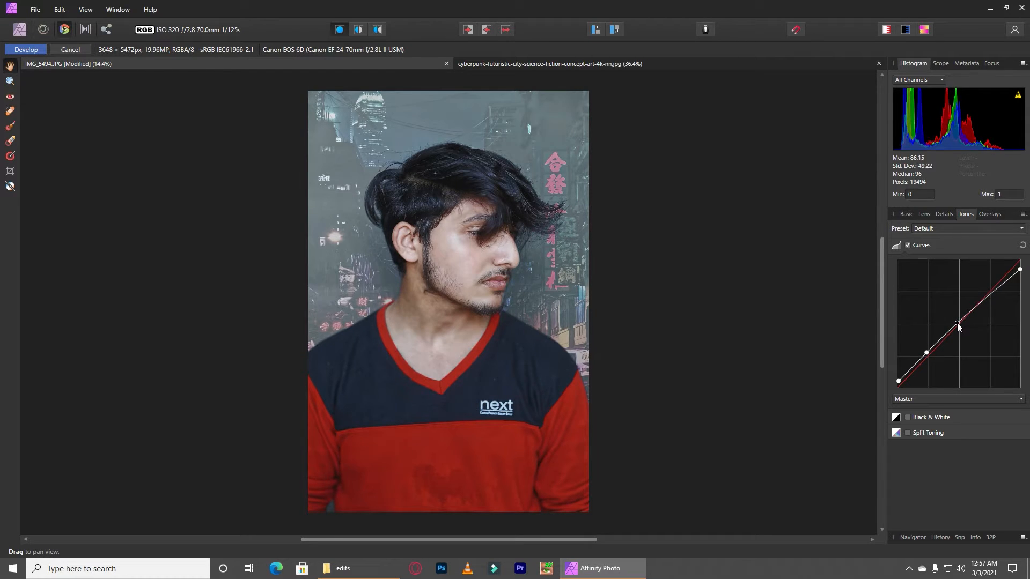
drag(897, 382, 895, 400)
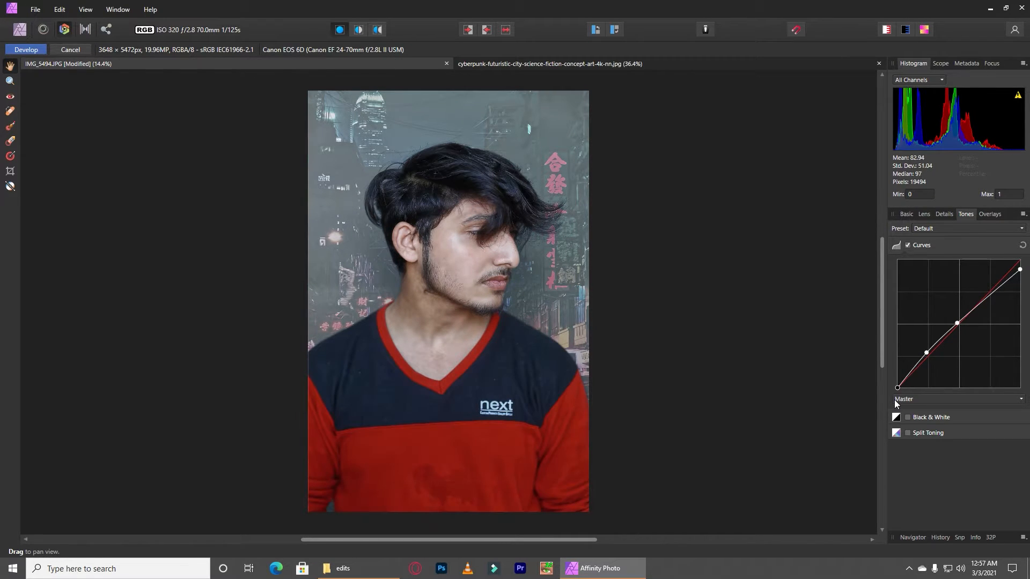
click(25, 49)
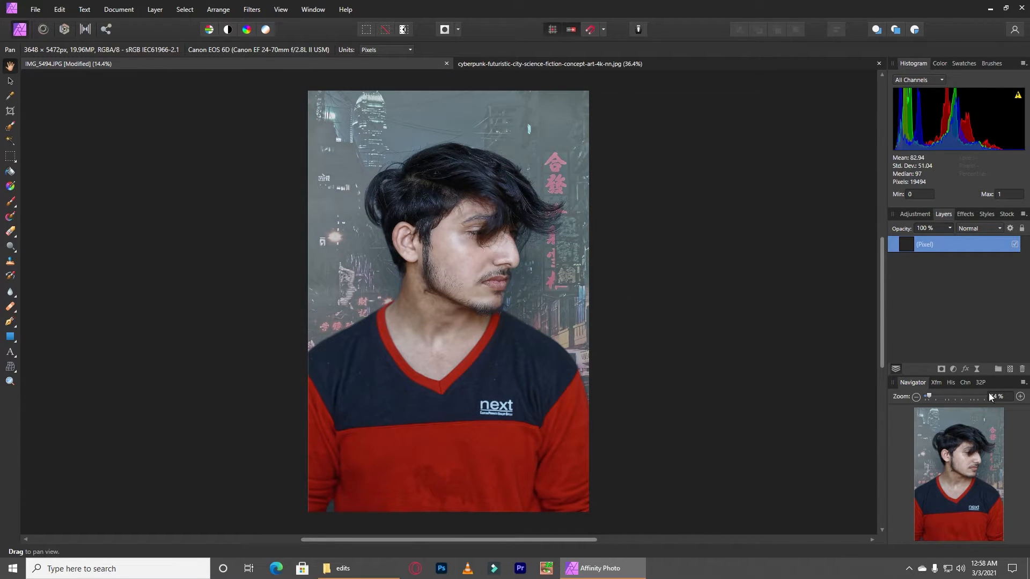
Add a new pixel layer above the portrait and lay a horizontal linear gradient fill across it.
click(1010, 370)
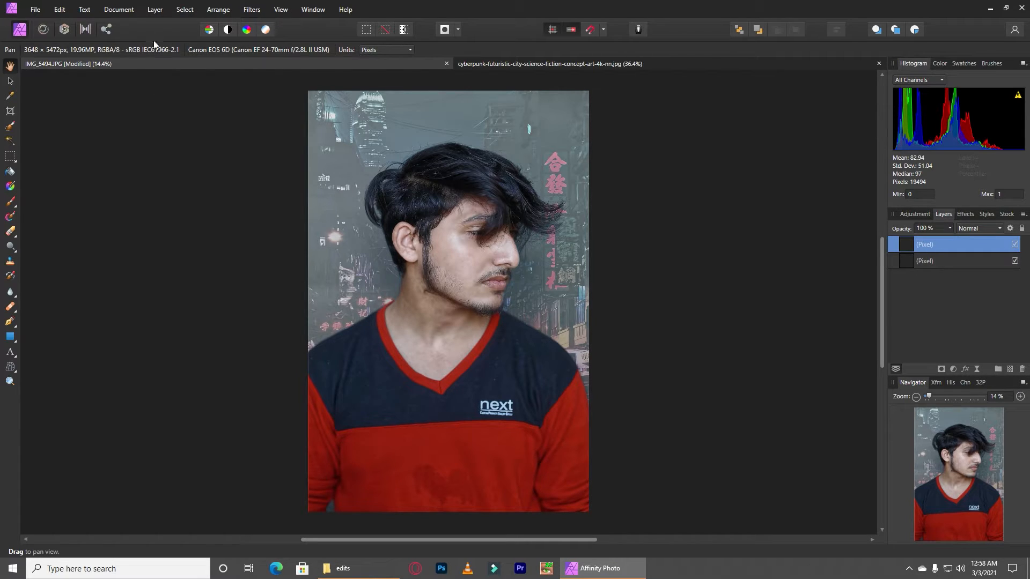
key(g)
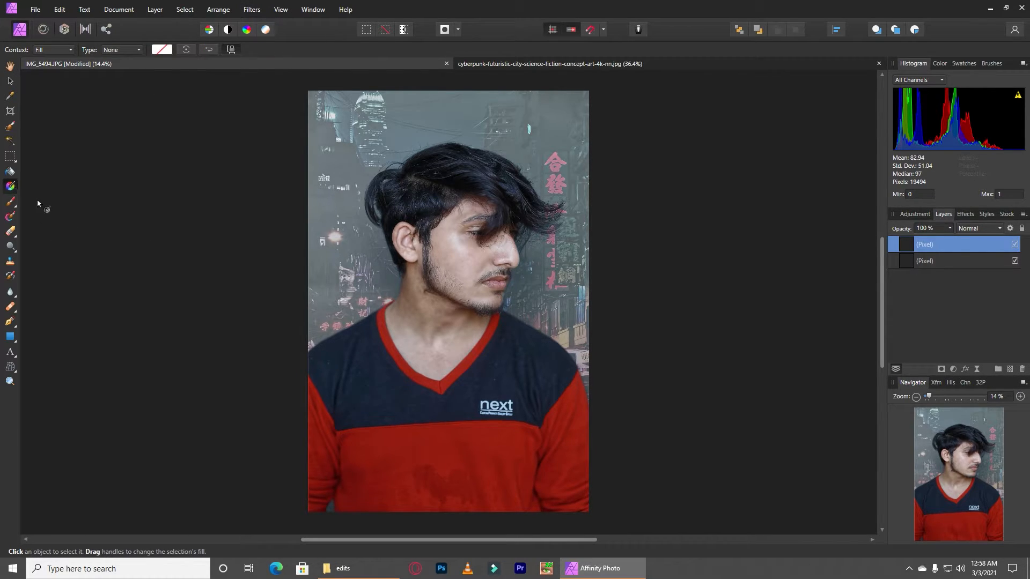
mouse_move(352, 244)
mouse_down()
mouse_move(680, 295)
mouse_move(507, 250)
mouse_move(511, 227)
mouse_move(526, 264)
mouse_move(485, 288)
mouse_move(447, 265)
mouse_move(545, 264)
mouse_up()
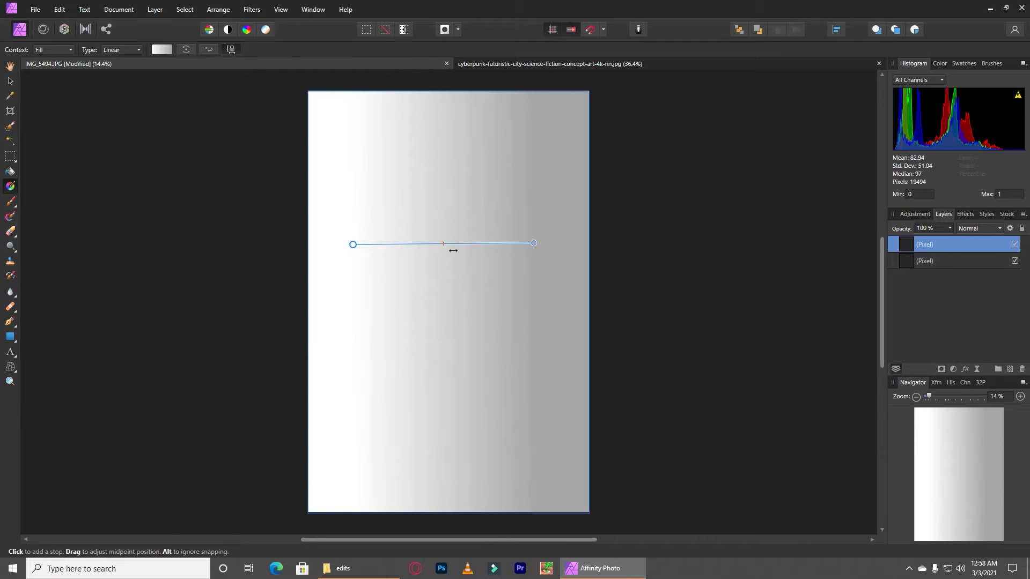
drag(356, 246, 347, 258)
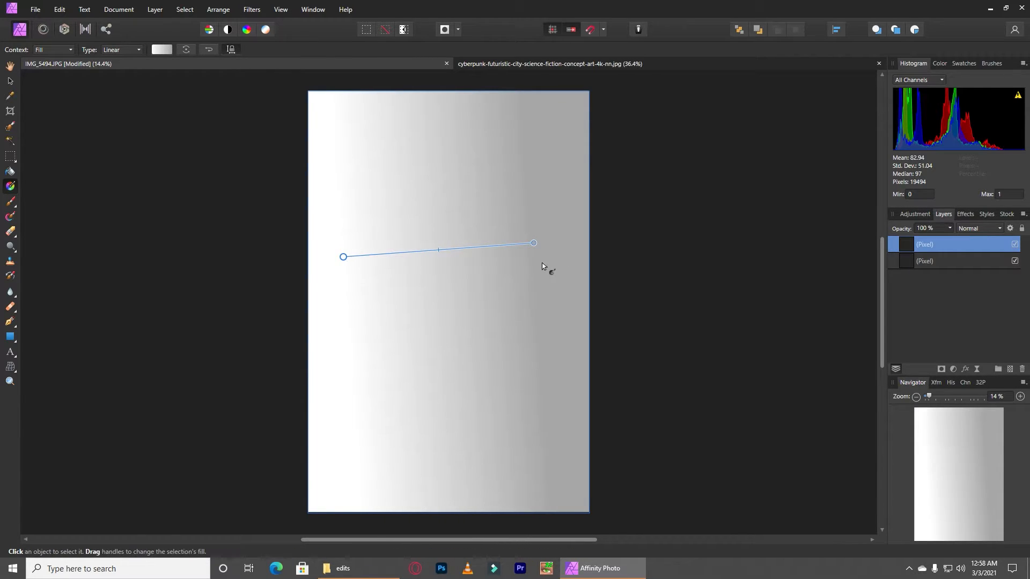
mouse_move(538, 248)
mouse_down()
mouse_move(540, 271)
mouse_move(544, 264)
mouse_move(529, 262)
mouse_move(543, 266)
mouse_up()
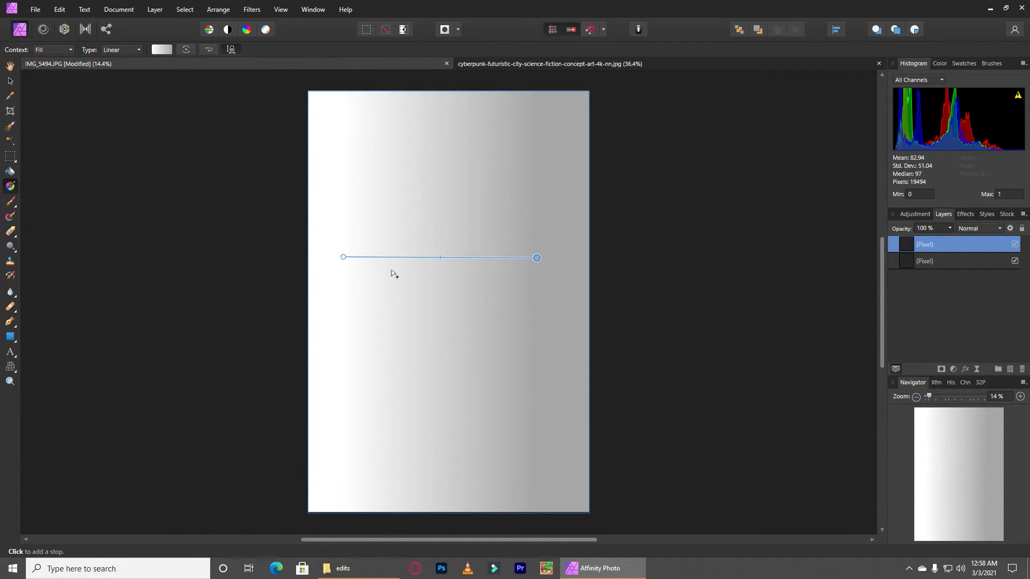
drag(349, 264, 365, 267)
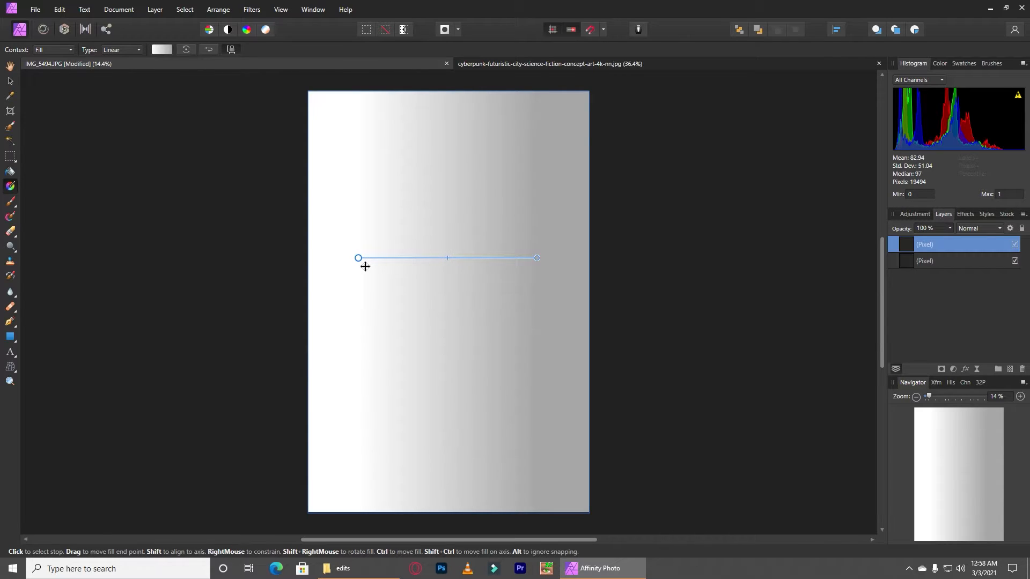
Set the gradient's start colour to bright blue, RGB 0, 193, 240.
click(167, 52)
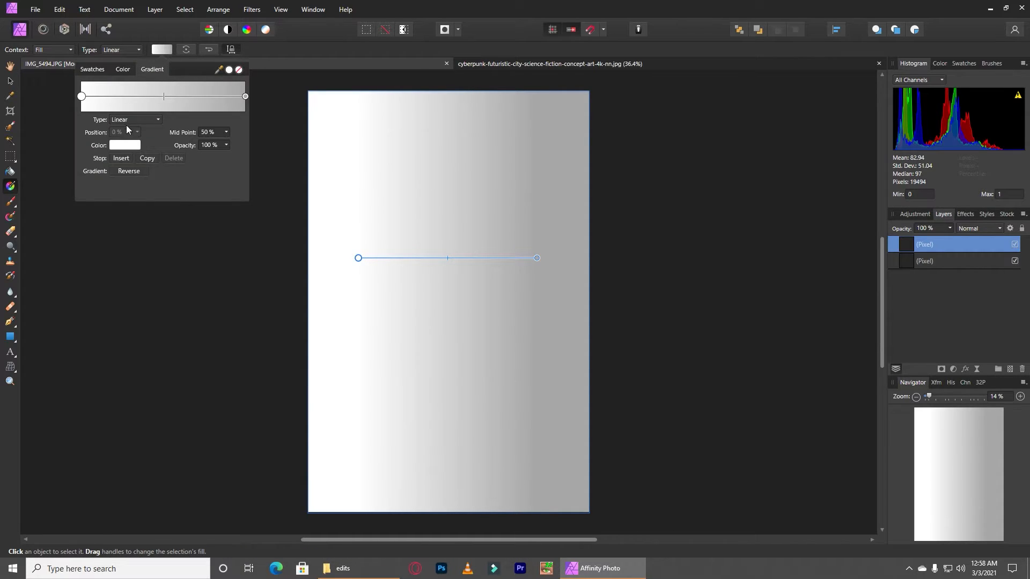
click(116, 149)
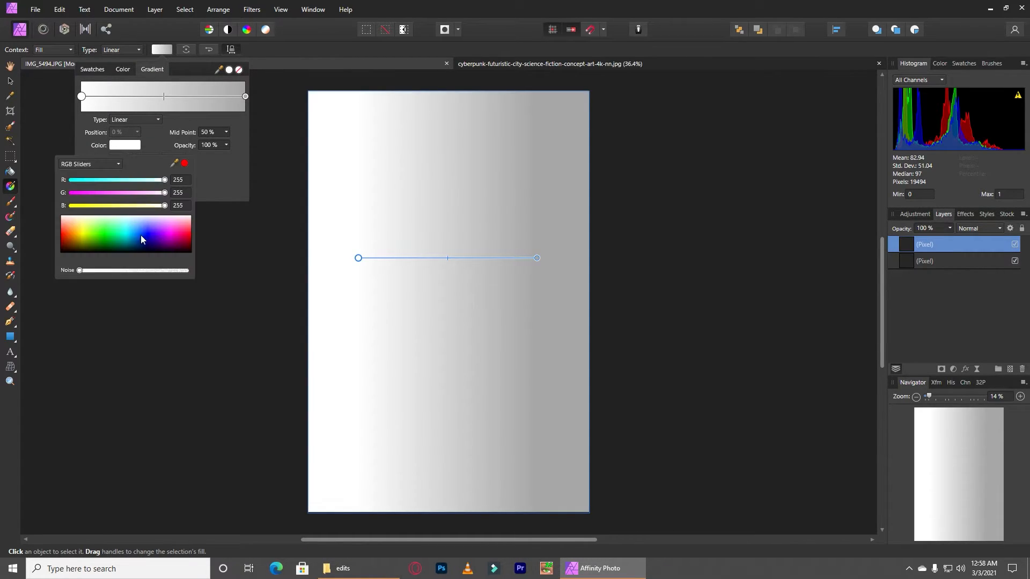
mouse_move(141, 235)
mouse_down()
mouse_move(120, 233)
mouse_move(130, 235)
mouse_up()
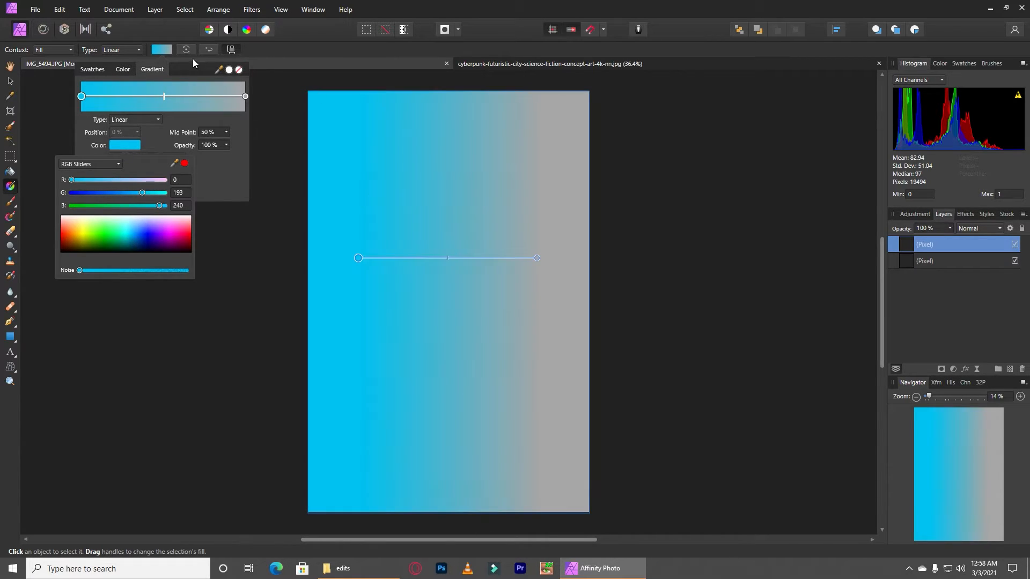
Set the gradient's end colour to purple, RGB 196, 22, 255, and shift its midpoint towards the blue end.
click(245, 96)
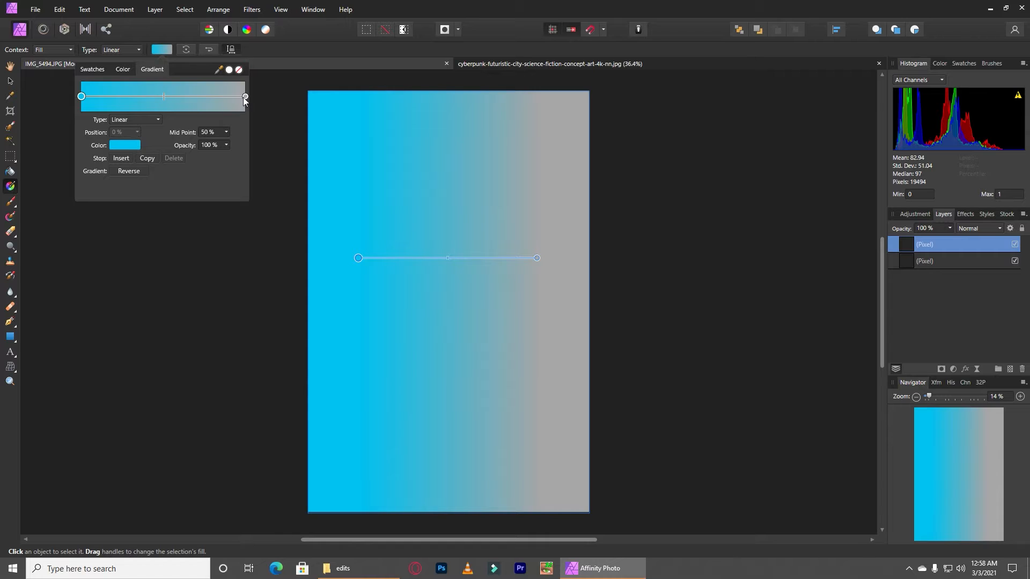
click(244, 97)
click(133, 145)
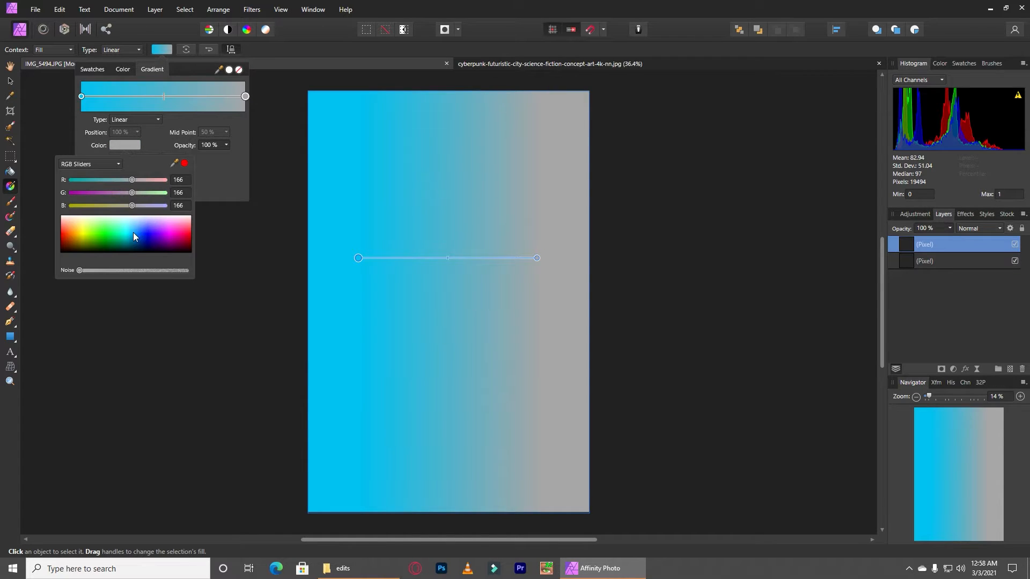
drag(133, 233, 164, 233)
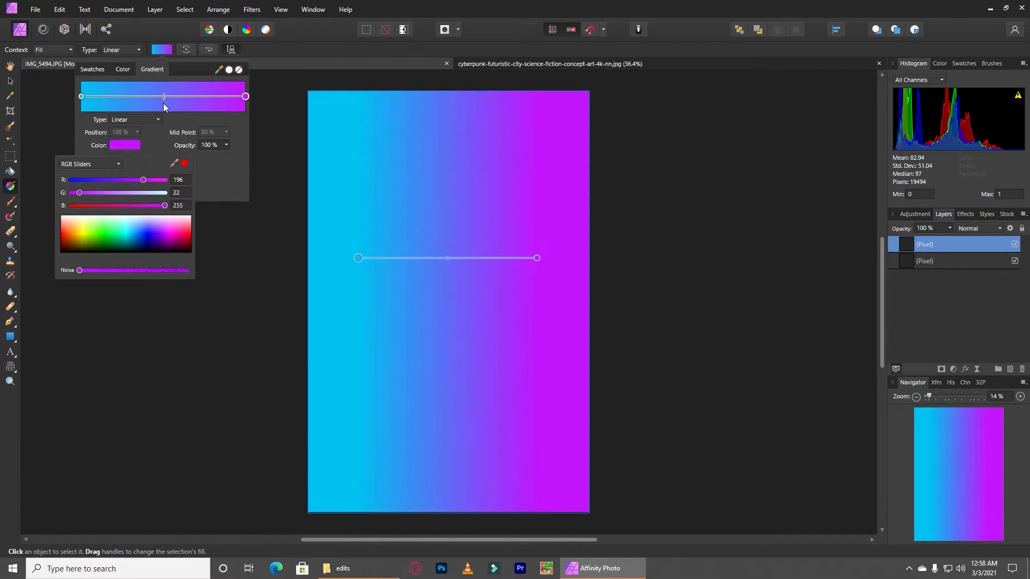
drag(163, 95, 150, 94)
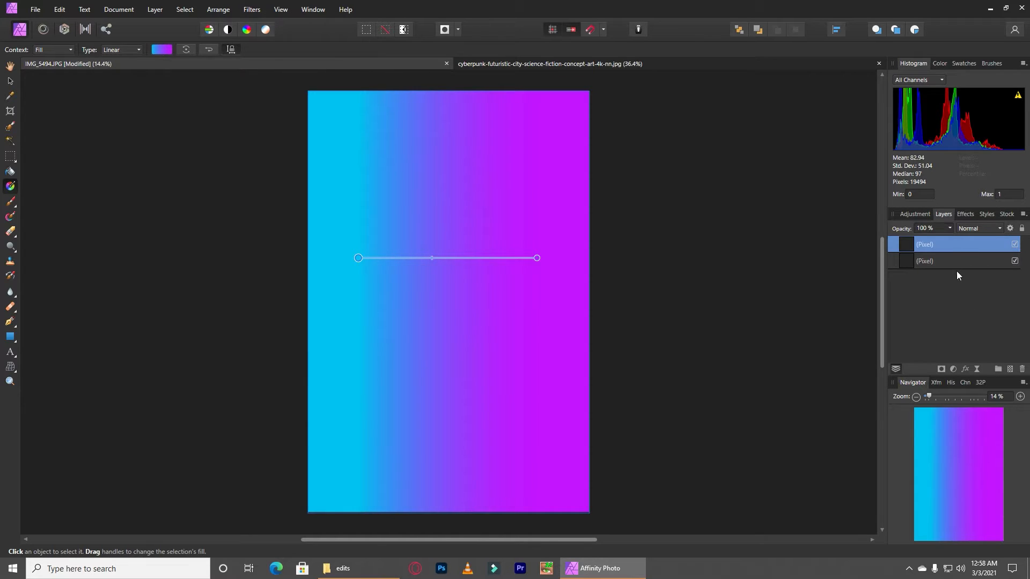
Blend the gradient layer in Soft Light mode at 31% opacity and merge it down into the portrait layer.
click(964, 227)
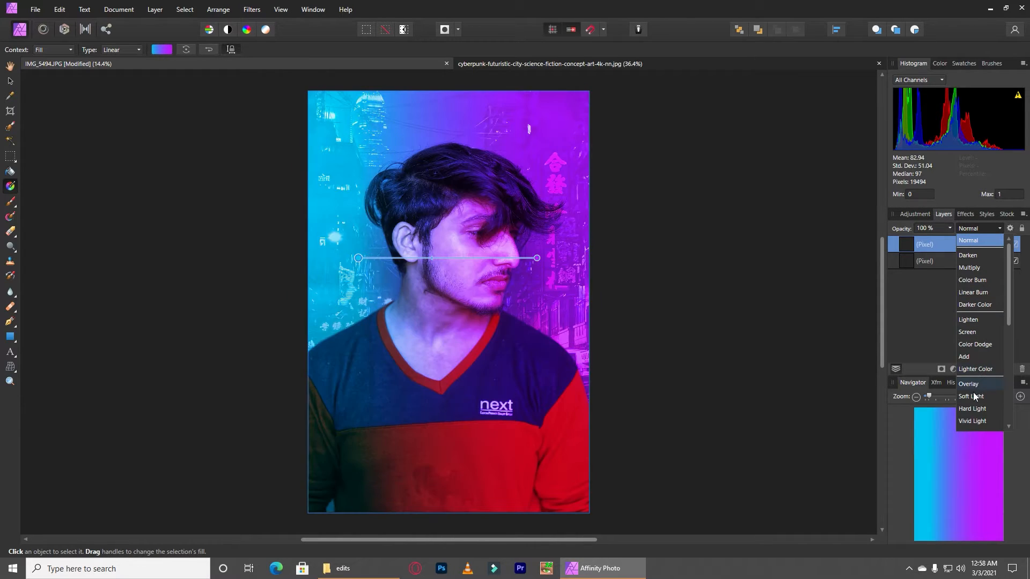
click(972, 397)
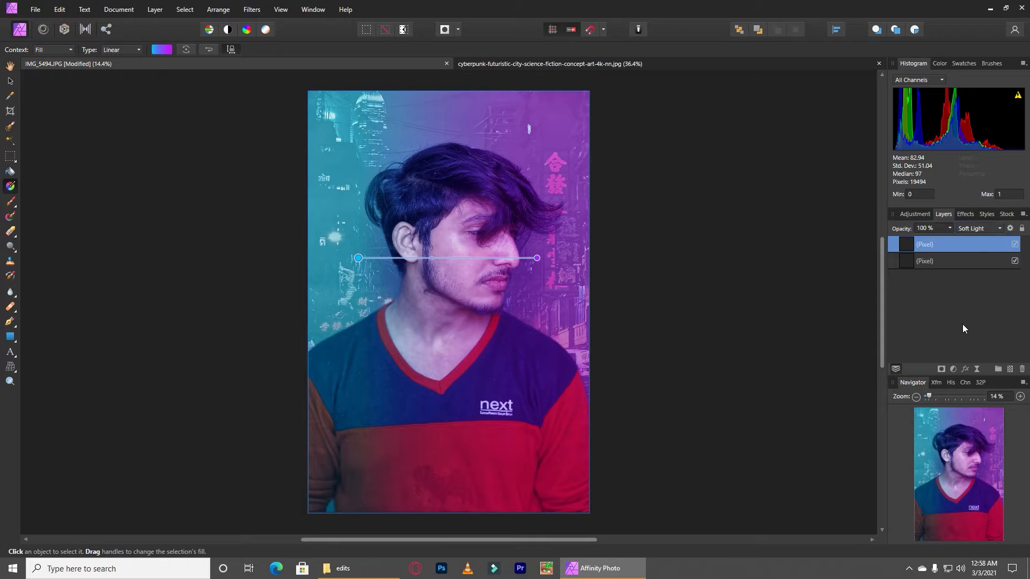
drag(948, 230, 892, 245)
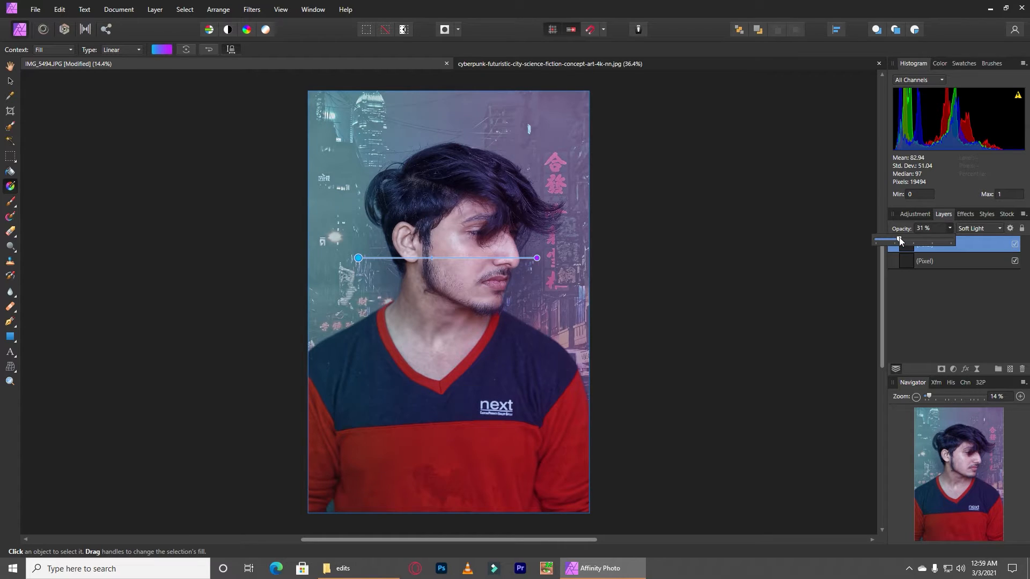
click(915, 299)
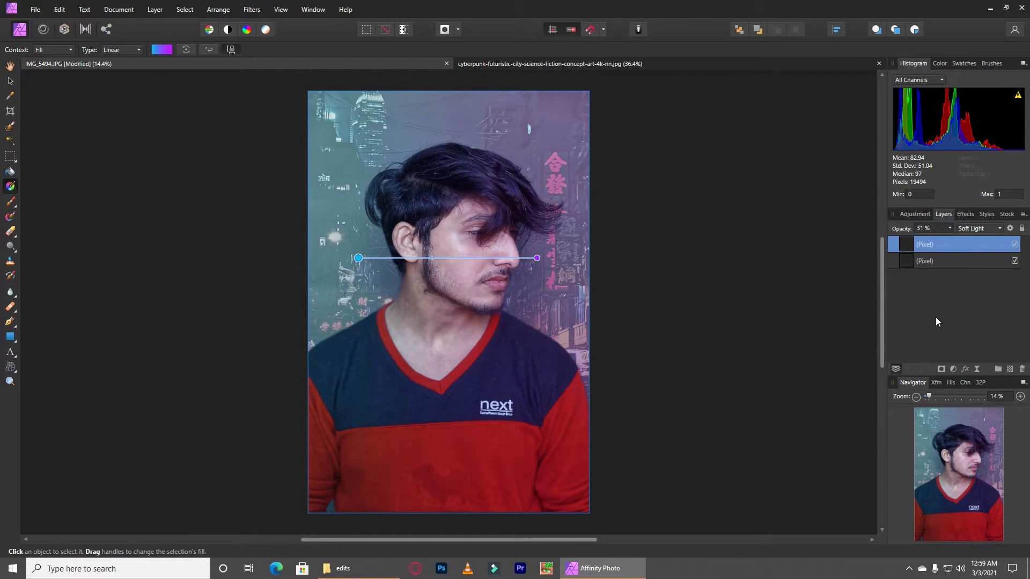
key(ctrl+e)
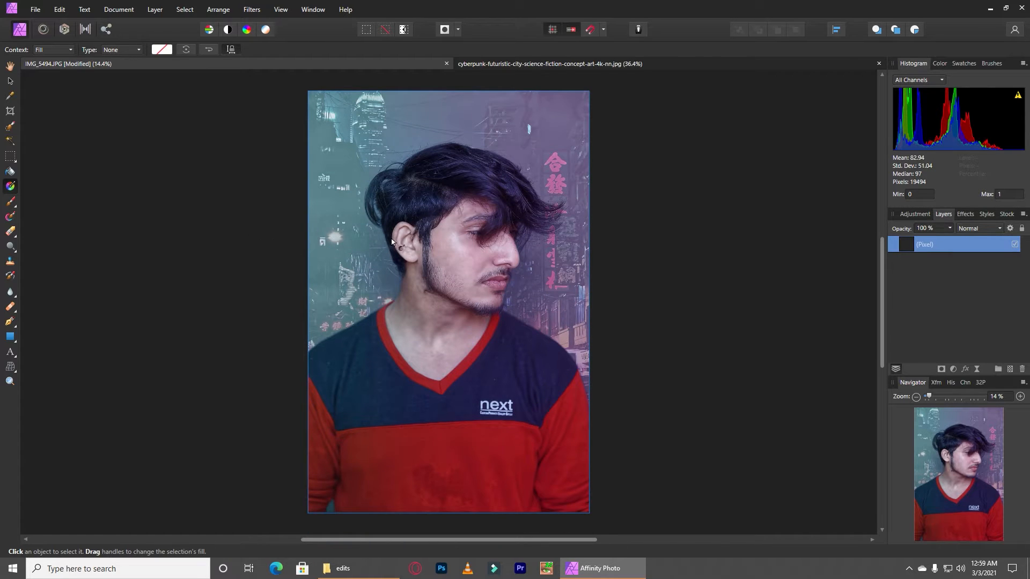
key(p)
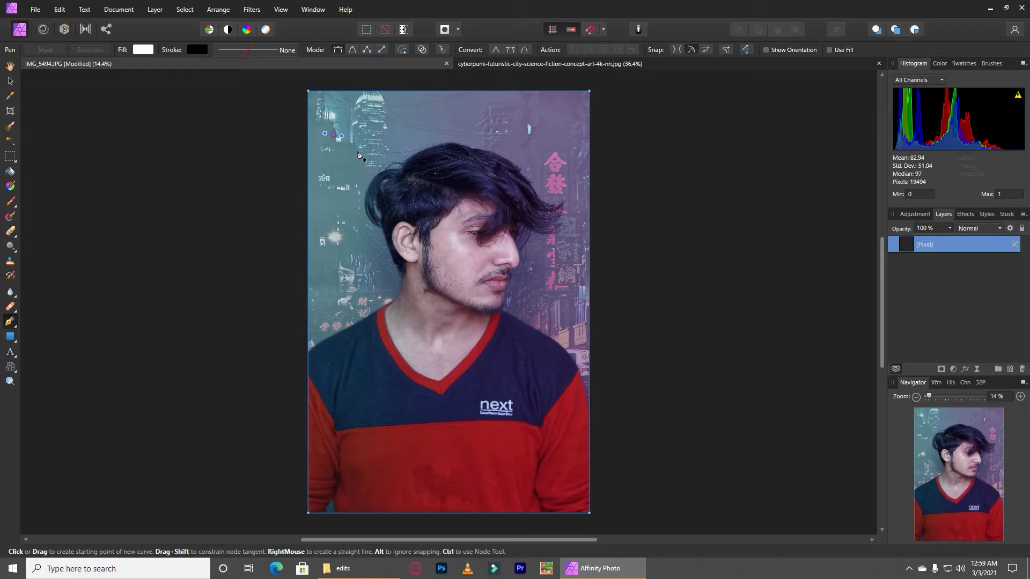
drag(358, 155, 365, 159)
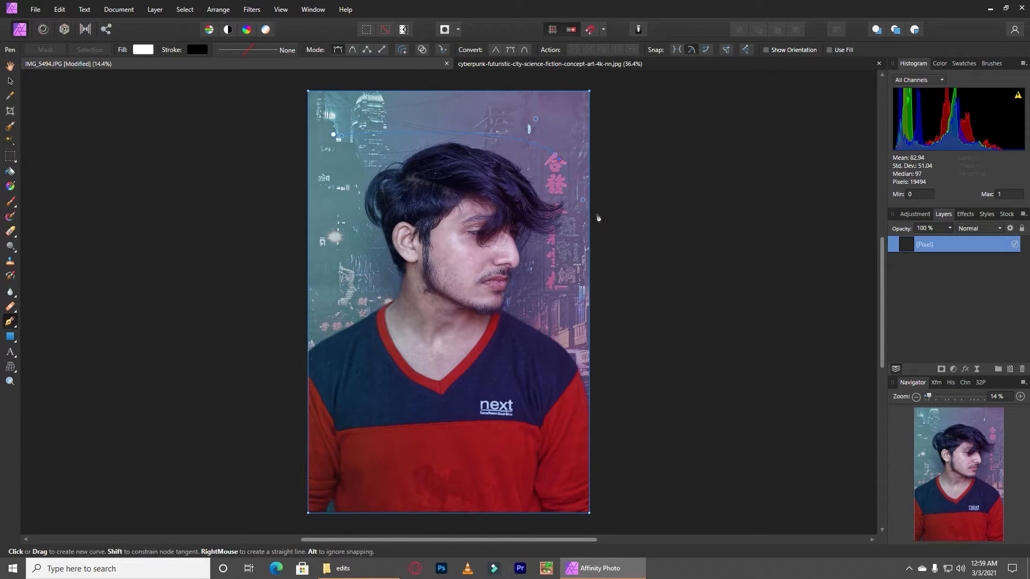
drag(598, 218, 608, 225)
key(ctrl+z)
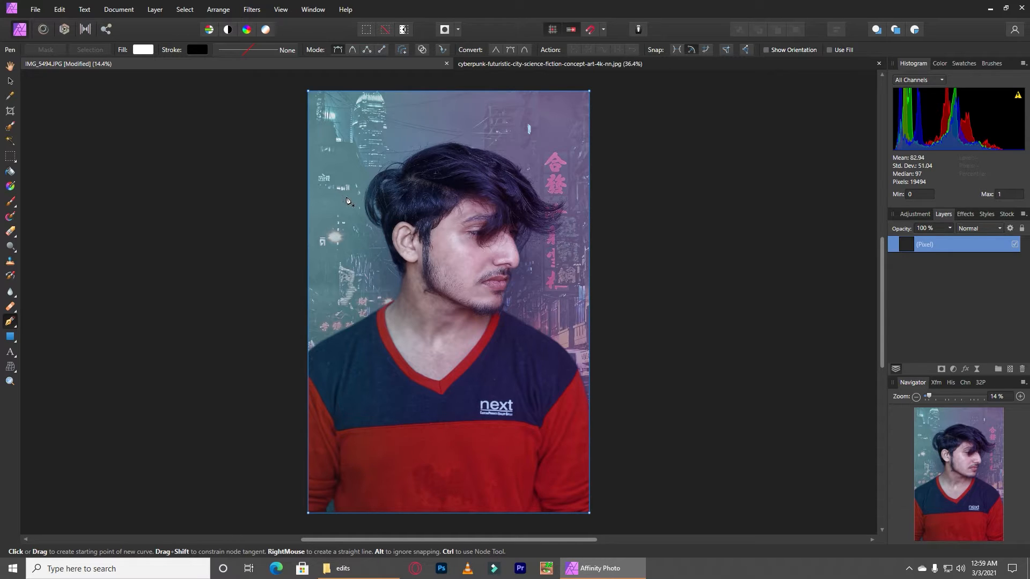
Draw a winding S-shaped curve with the Pen tool, sweeping back and forth across the man from his hair down to the lower sweater.
click(327, 158)
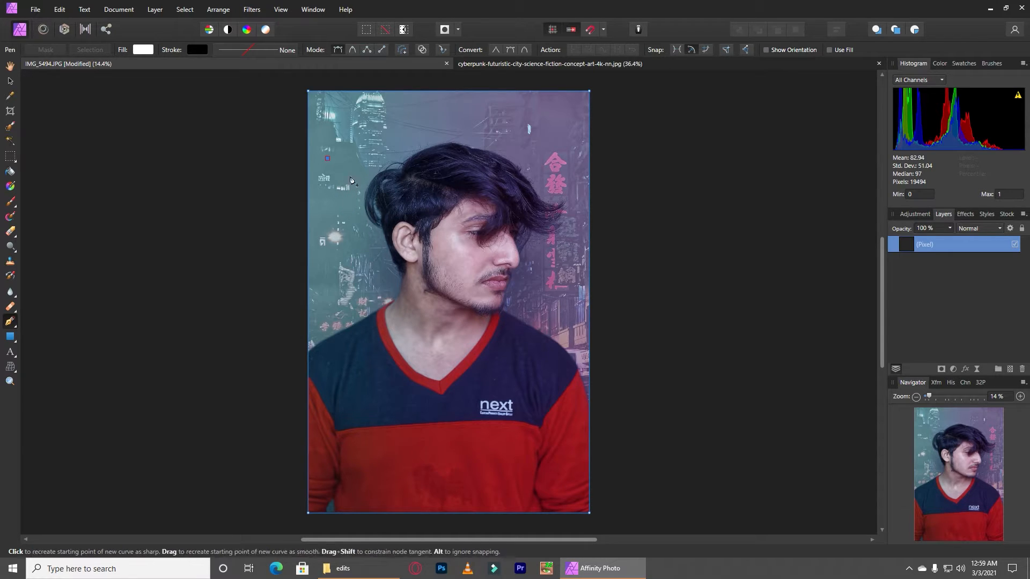
drag(573, 249, 566, 250)
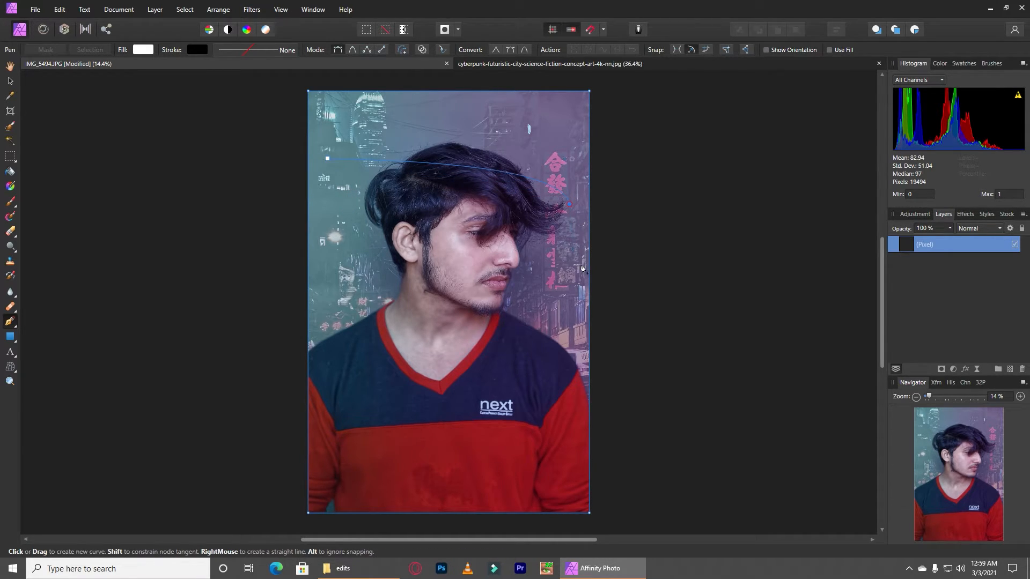
drag(339, 255, 375, 331)
drag(554, 308, 580, 365)
key(ctrl+z)
key(ctrl+z)
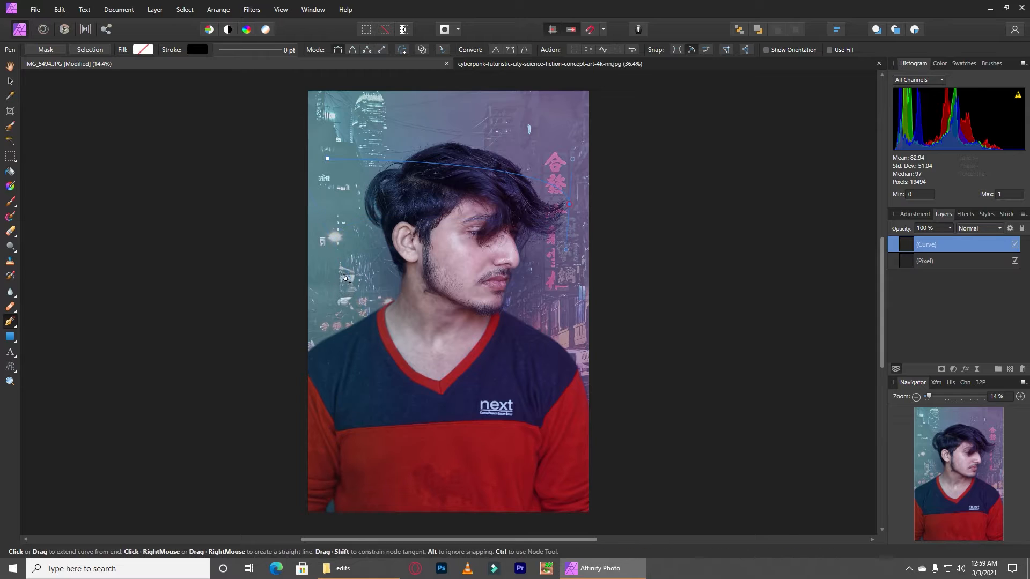
drag(328, 264, 358, 332)
drag(578, 290, 584, 389)
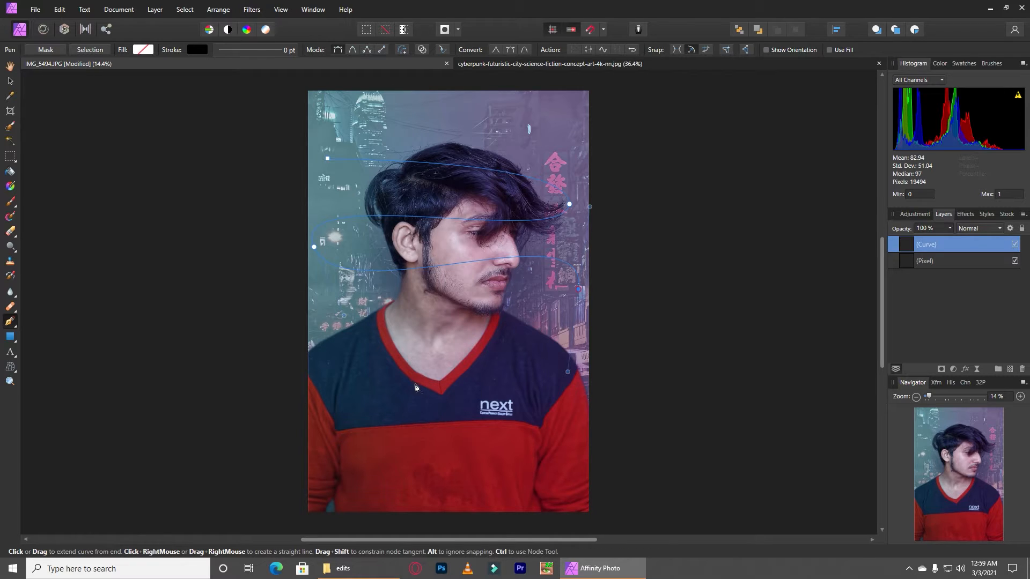
drag(291, 363, 329, 444)
drag(611, 445, 593, 514)
drag(277, 478, 272, 538)
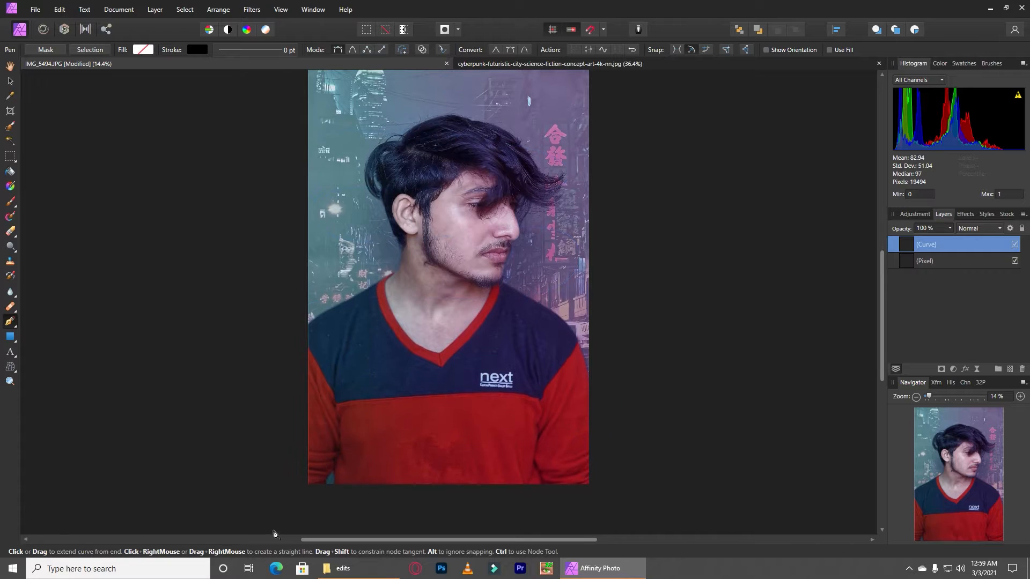
scroll(680, 232, up, 1)
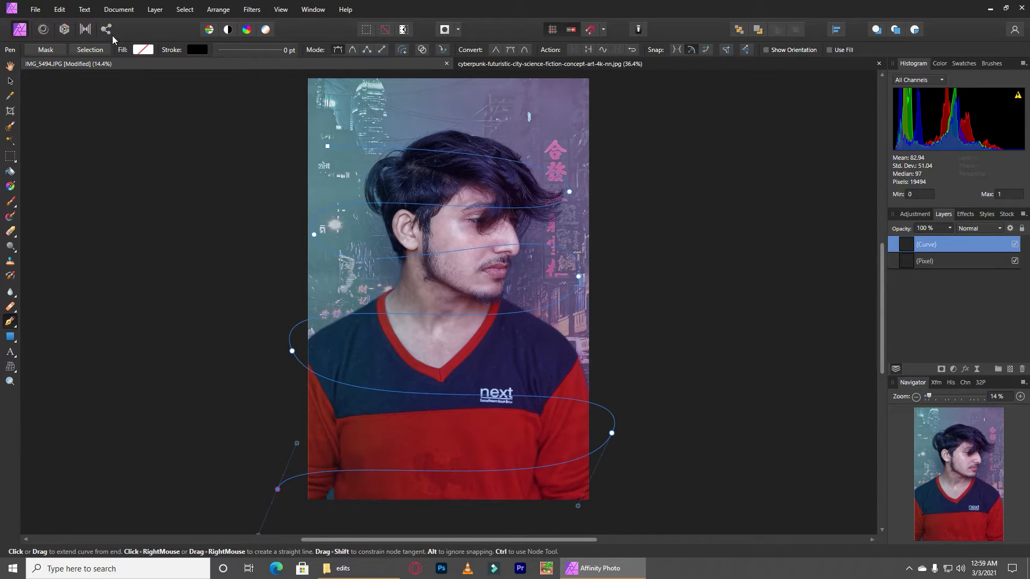
Give the curve a white stroke 28.6 pt wide.
click(148, 53)
click(202, 50)
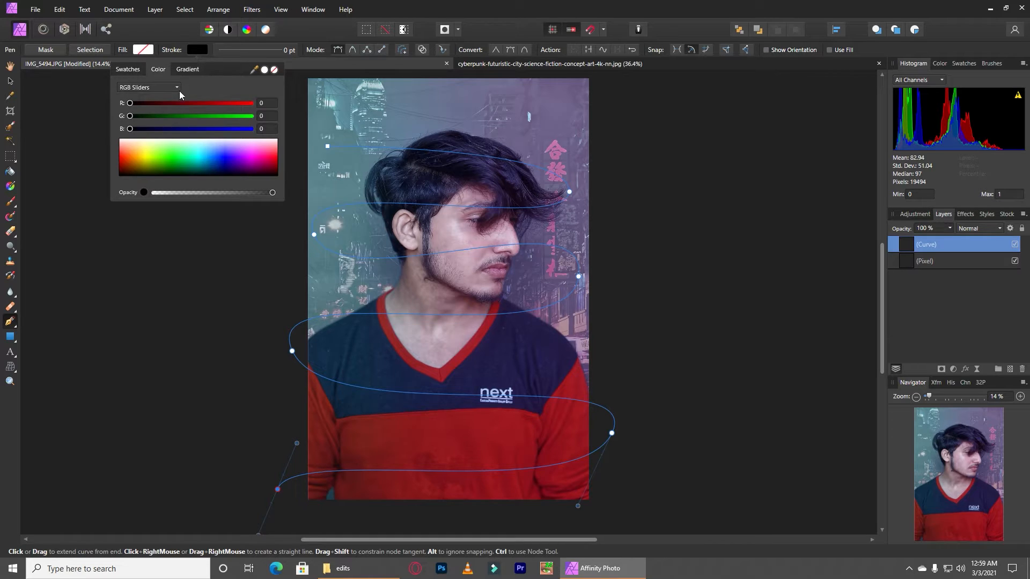
click(166, 147)
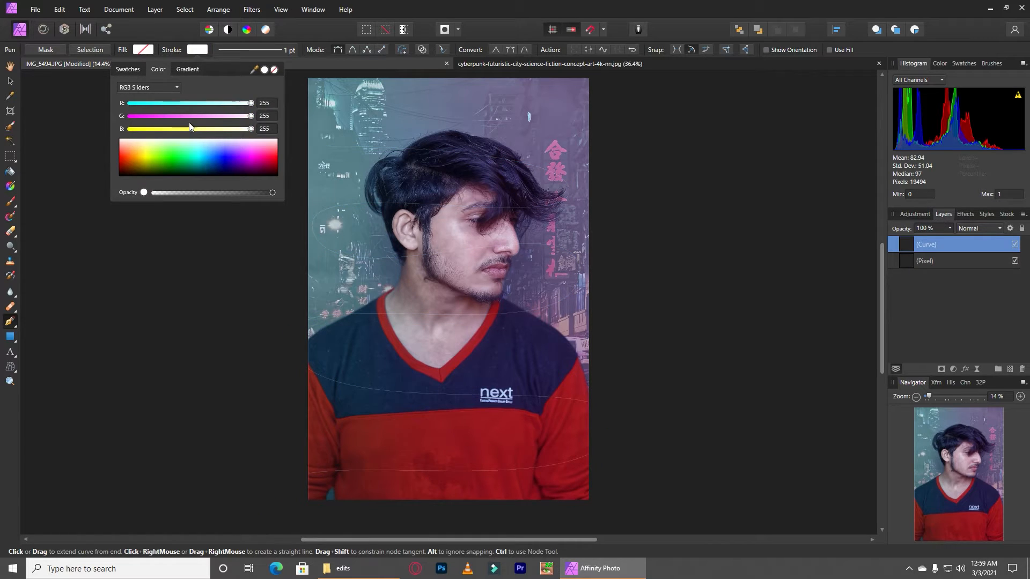
click(277, 50)
mouse_move(236, 87)
mouse_down()
mouse_move(265, 95)
mouse_move(256, 94)
mouse_up()
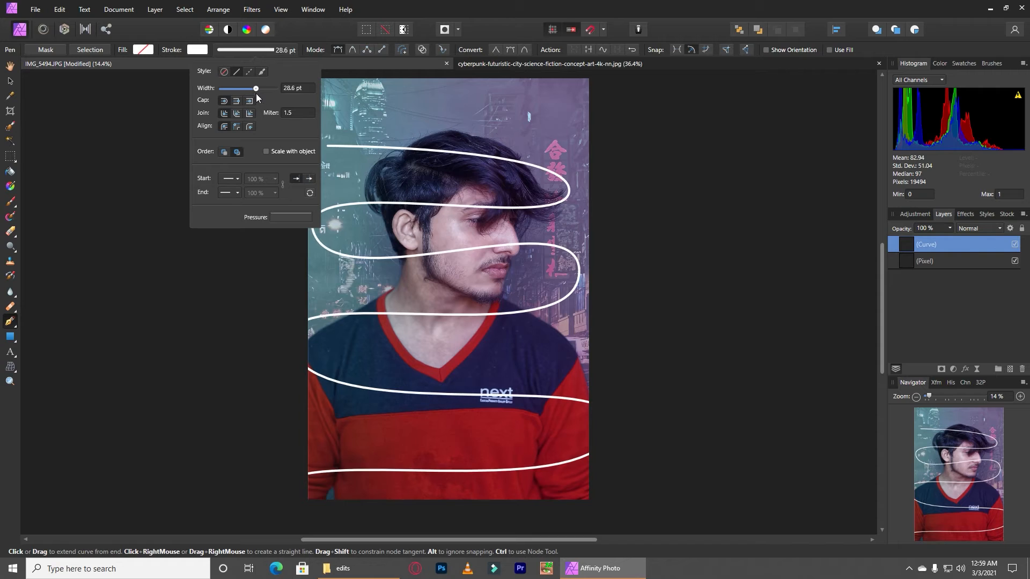
Shape the stroke's pressure profile so the line tapers towards its ends, and set the stroke width to 47.8 pt.
click(230, 178)
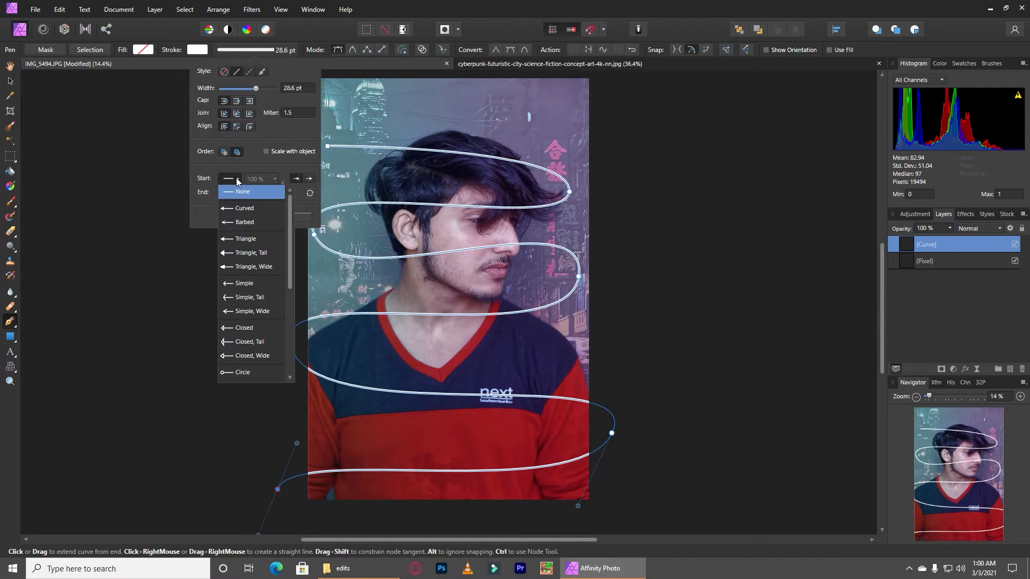
click(245, 176)
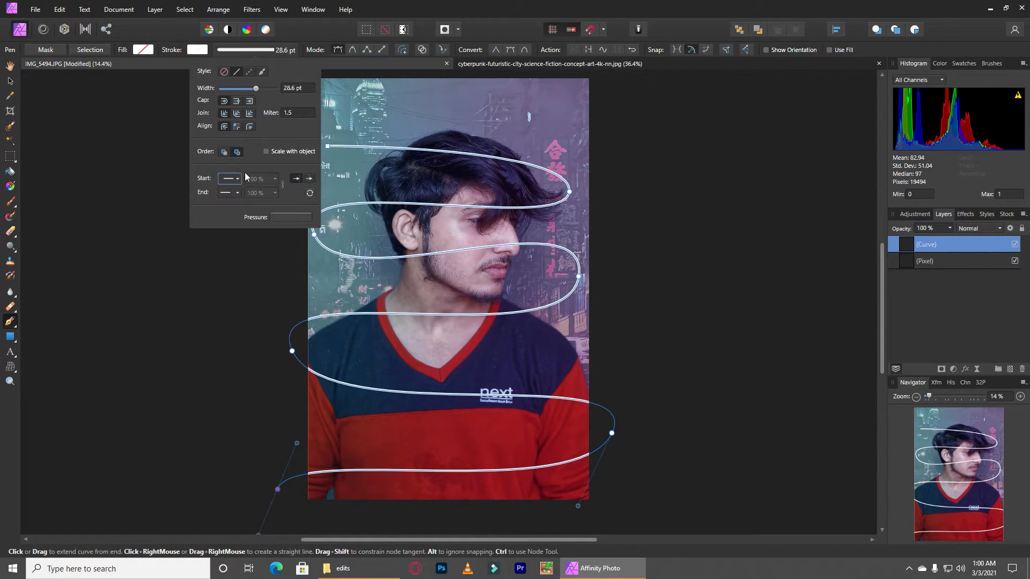
click(279, 215)
mouse_move(286, 238)
mouse_down()
mouse_move(274, 246)
mouse_move(253, 332)
mouse_move(236, 253)
mouse_move(234, 272)
mouse_move(250, 228)
mouse_move(316, 240)
mouse_move(309, 276)
mouse_move(316, 239)
mouse_move(304, 230)
mouse_move(272, 240)
mouse_move(271, 285)
mouse_move(271, 237)
mouse_move(257, 306)
mouse_move(257, 286)
mouse_move(253, 298)
mouse_up()
click(308, 231)
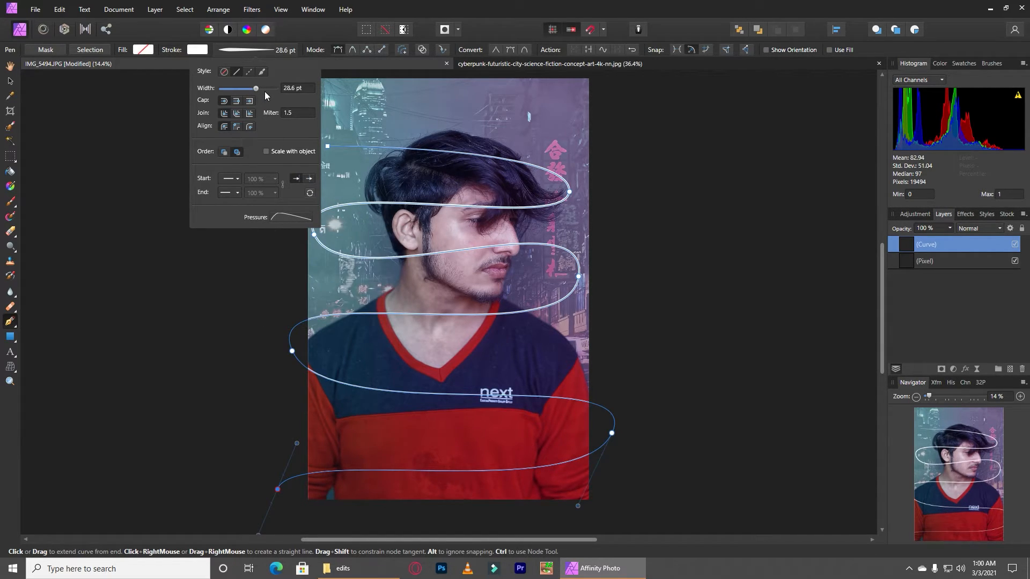
drag(258, 88, 269, 91)
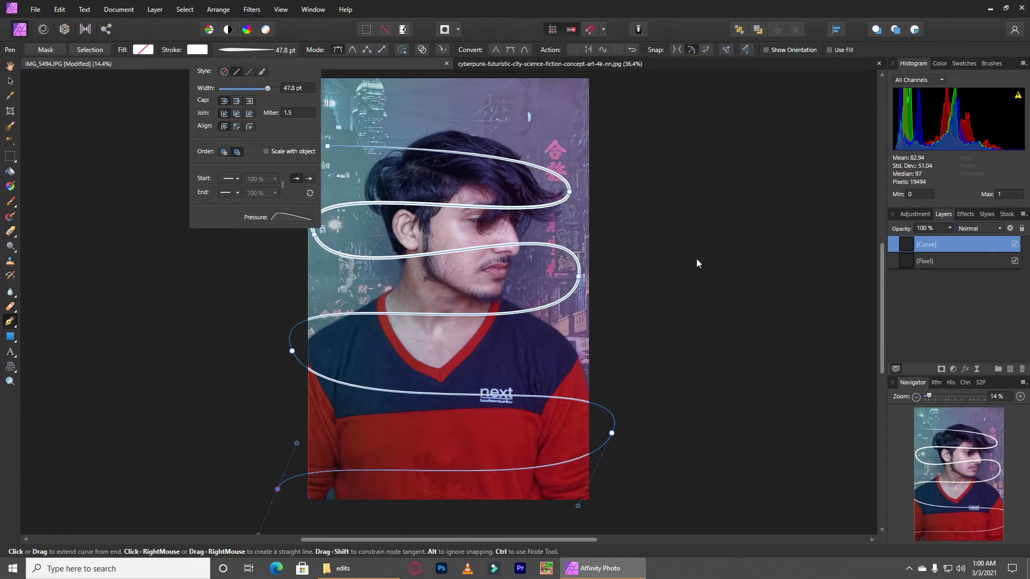
click(675, 233)
key(ctrl+z)
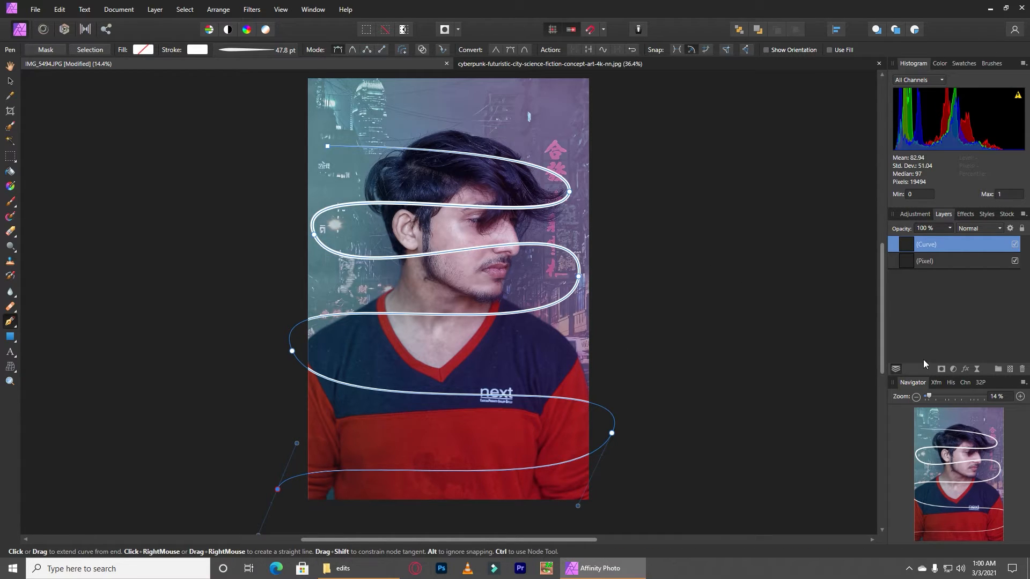
Add a mask to the curve layer and switch to the Paint Brush tool.
click(961, 246)
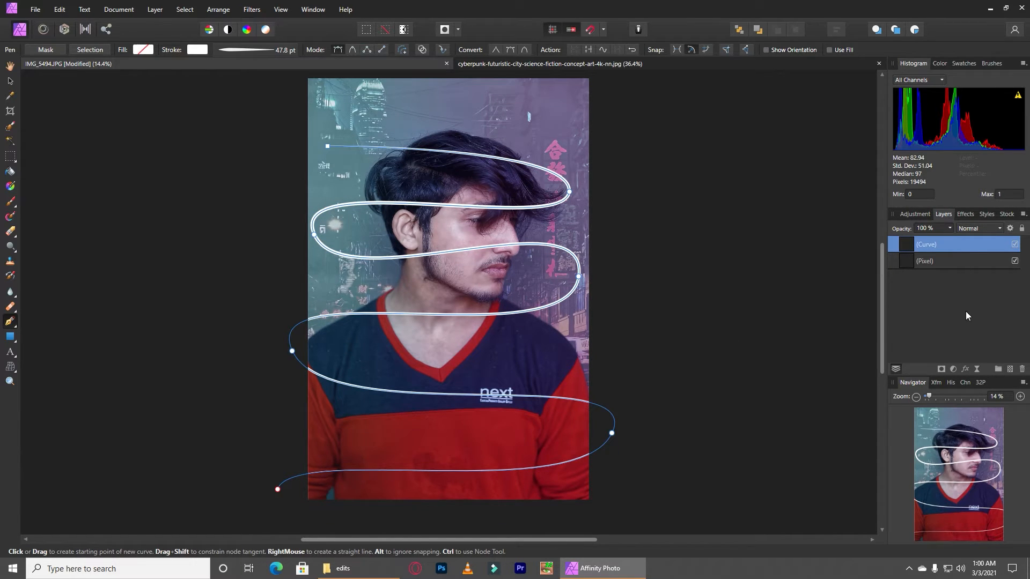
click(942, 368)
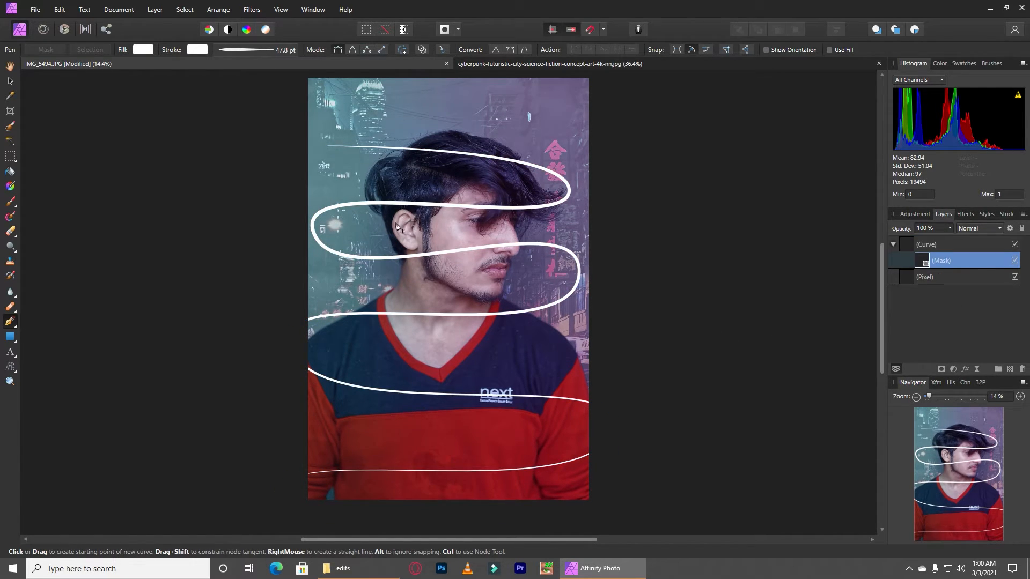
key(b)
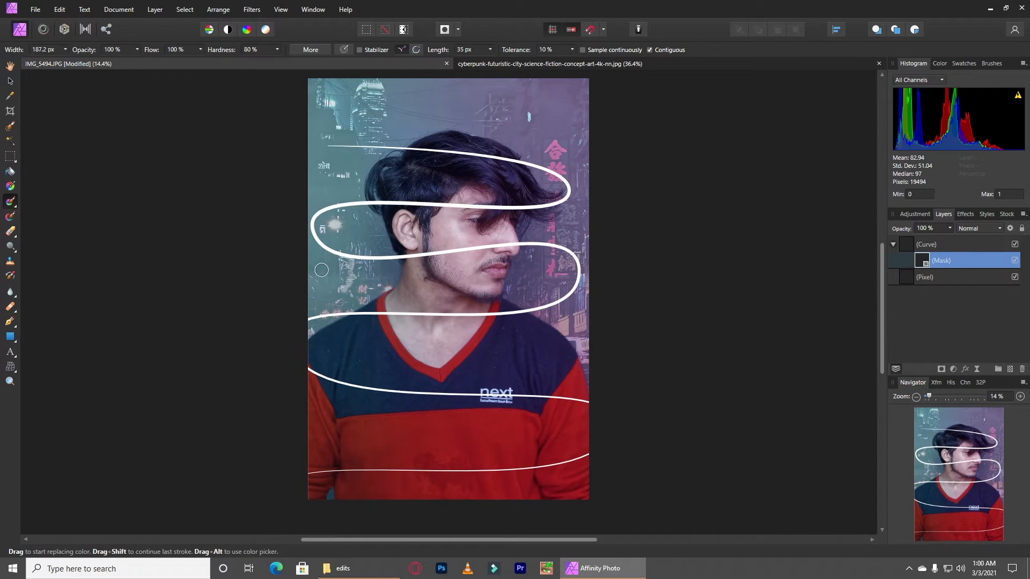
click(13, 205)
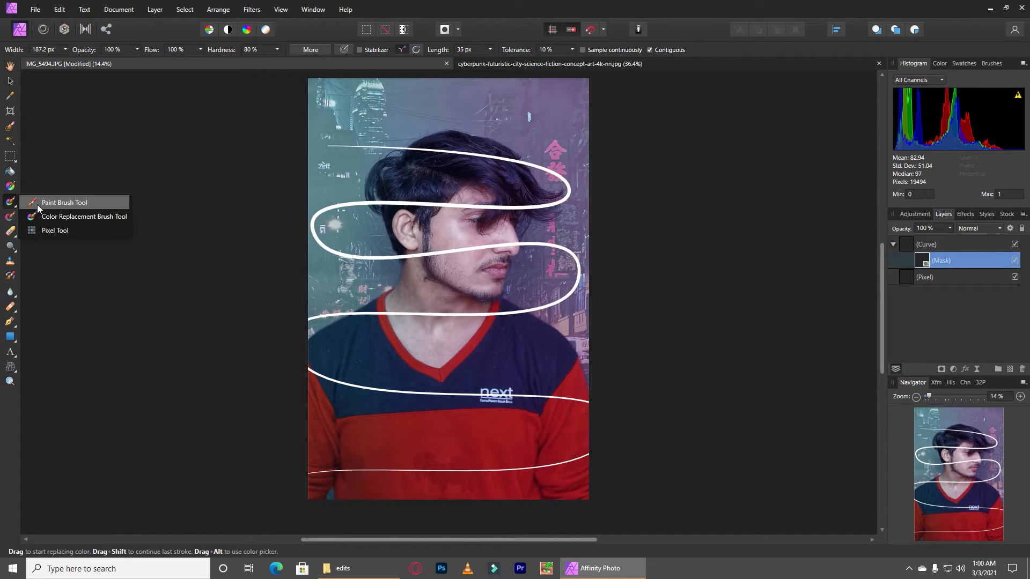
click(43, 203)
scroll(443, 220, up, 1)
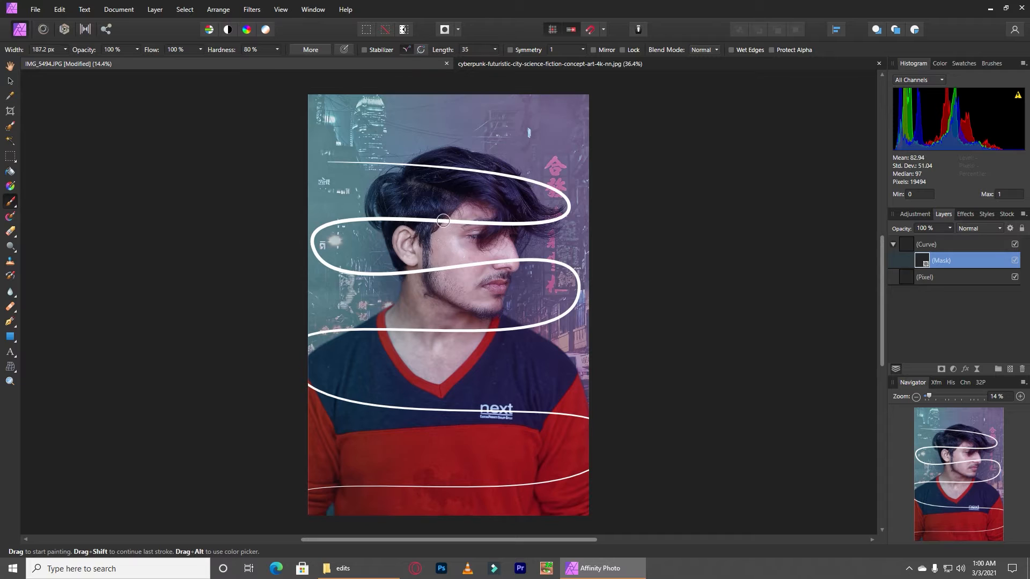
scroll(443, 221, up, 3)
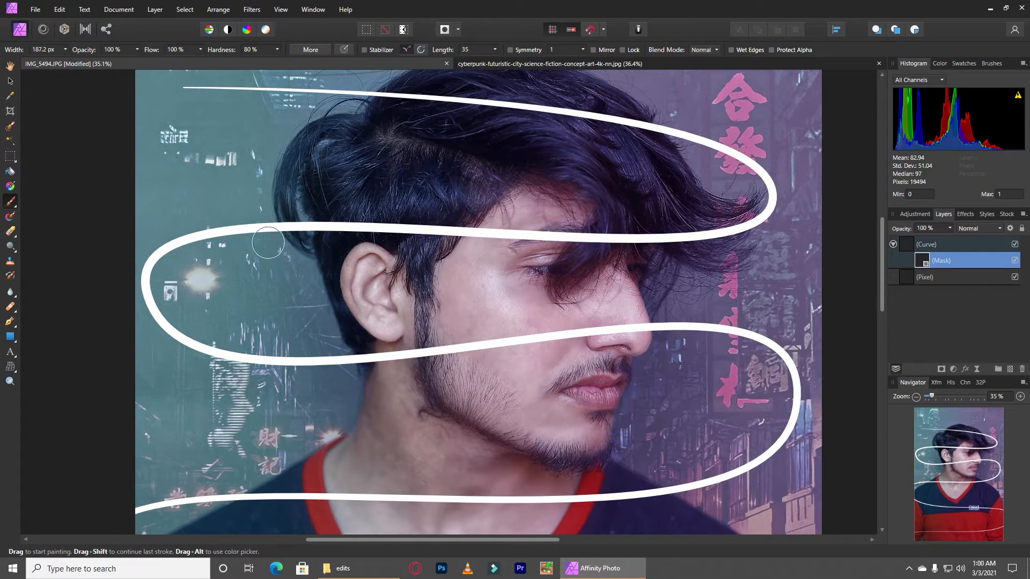
click(14, 206)
click(37, 204)
Rasterize and trim the curve layer and add a mask to the resulting pixel layer.
right_click(953, 246)
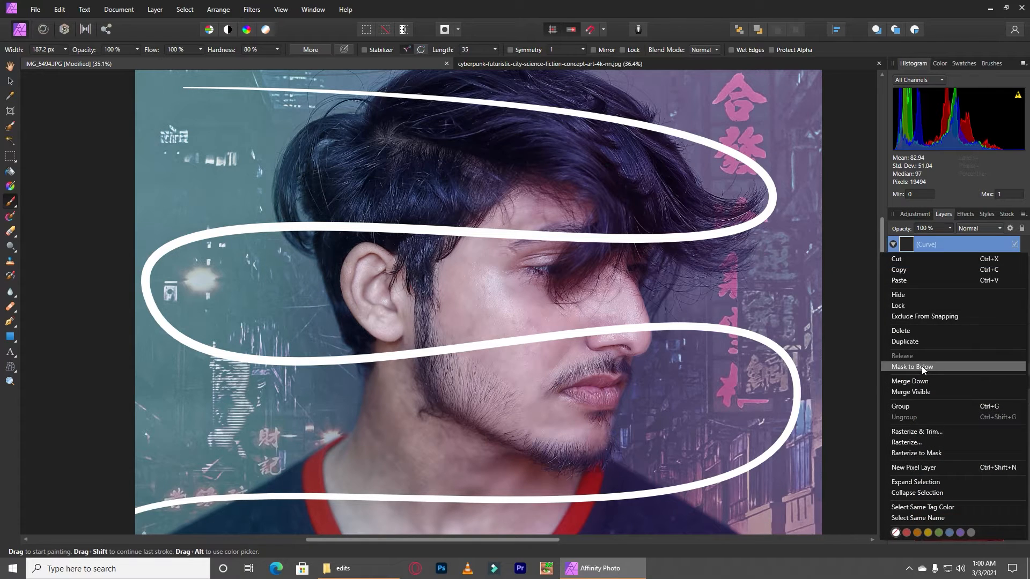
click(934, 433)
double_click(938, 247)
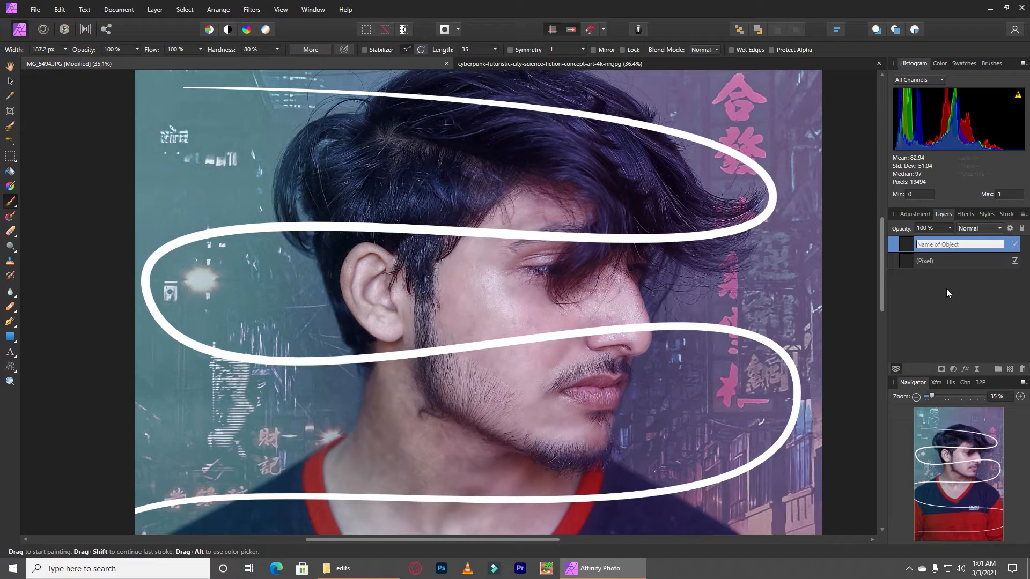
click(911, 245)
click(941, 370)
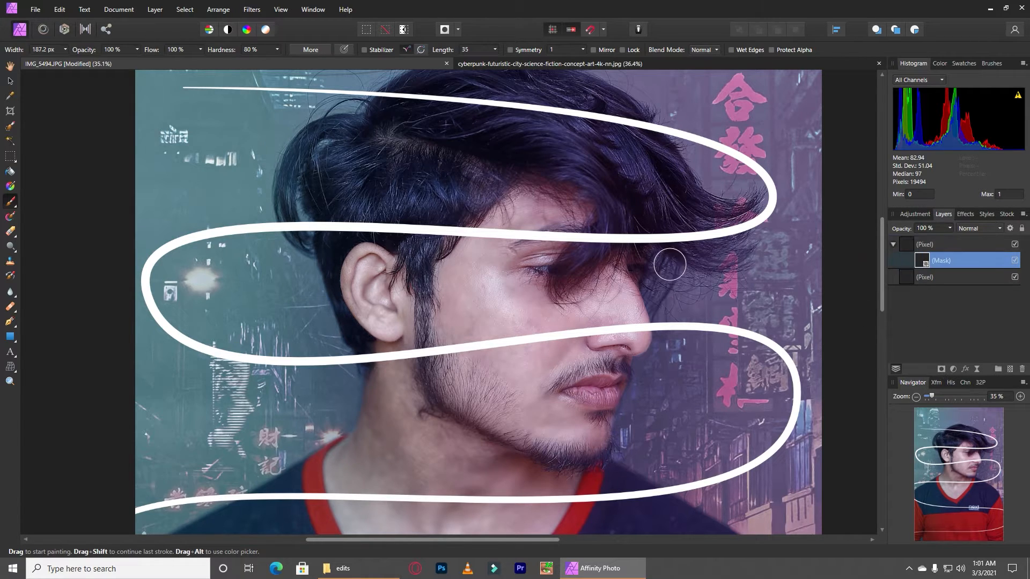
Paint black on the mask with the Paint Brush tool to hide the line across the hair above the ear and the temple.
right_click(10, 202)
click(37, 207)
click(939, 63)
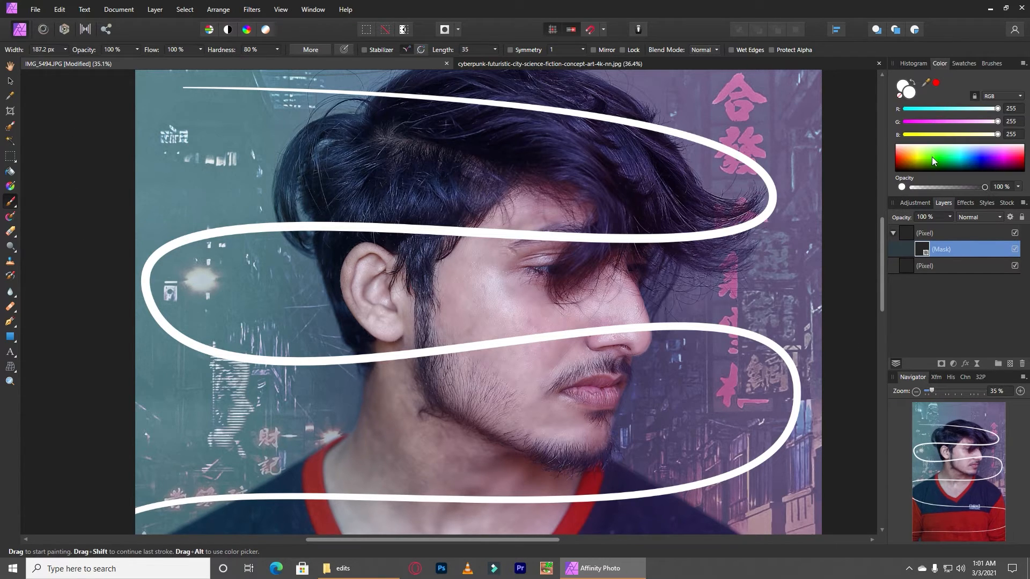
key(d)
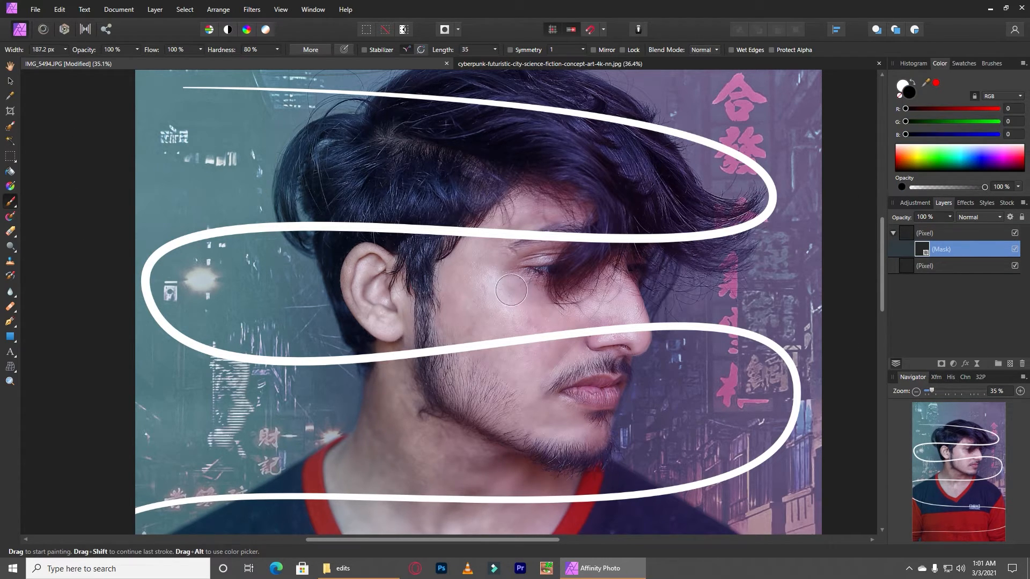
mouse_move(520, 233)
mouse_down()
mouse_move(511, 268)
mouse_move(509, 242)
mouse_move(484, 256)
mouse_move(455, 244)
mouse_move(375, 240)
mouse_move(353, 251)
mouse_move(315, 239)
mouse_move(311, 262)
mouse_up()
key(x)
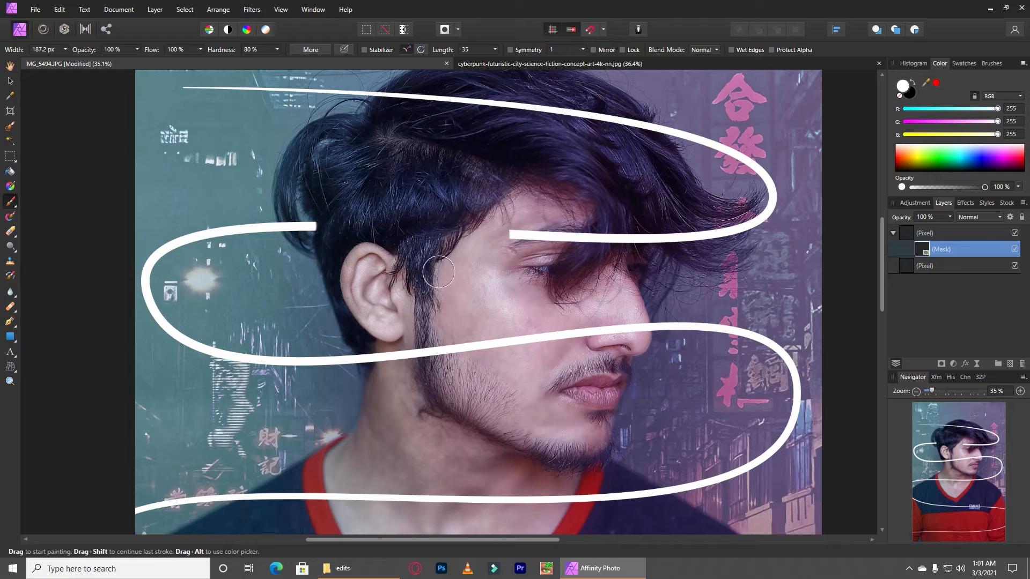
Mask out the line in black across the forehead and fringe, and across the nose, cheek and jaw.
key(x)
mouse_move(491, 239)
mouse_down()
mouse_move(601, 230)
mouse_move(664, 254)
mouse_move(712, 256)
mouse_move(689, 249)
mouse_move(694, 258)
mouse_move(751, 248)
mouse_move(769, 232)
mouse_move(764, 243)
mouse_move(795, 211)
mouse_move(777, 231)
mouse_move(721, 241)
mouse_up()
key(x)
key(x)
key(x)
key(x)
key(x)
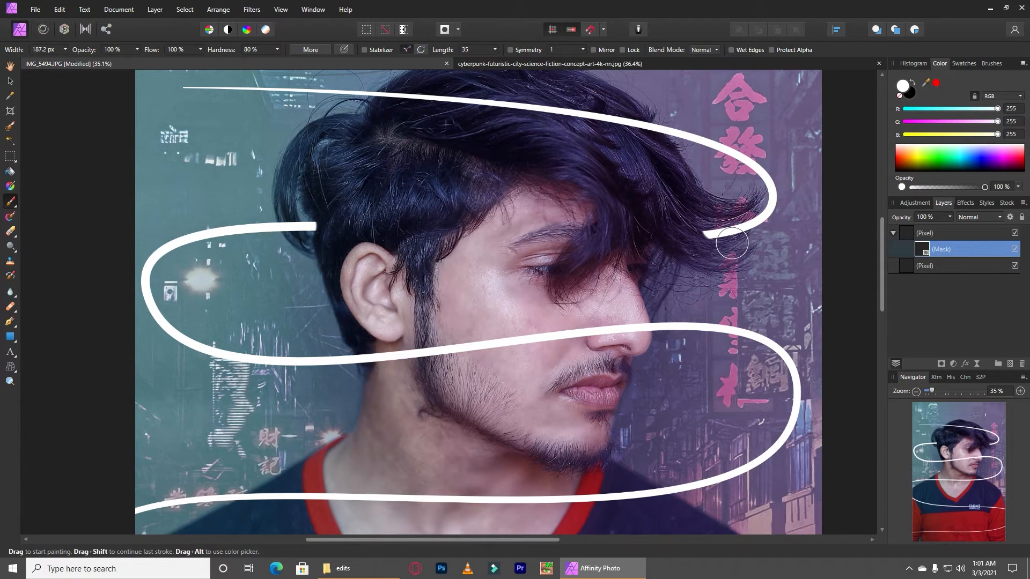
key(x)
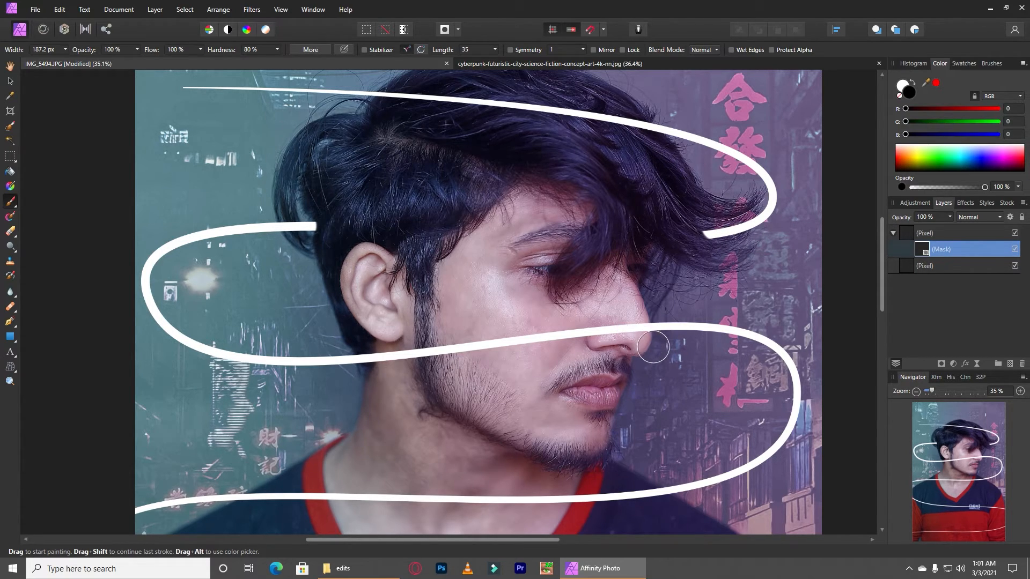
mouse_move(653, 347)
mouse_down()
mouse_move(633, 333)
mouse_move(389, 374)
mouse_up()
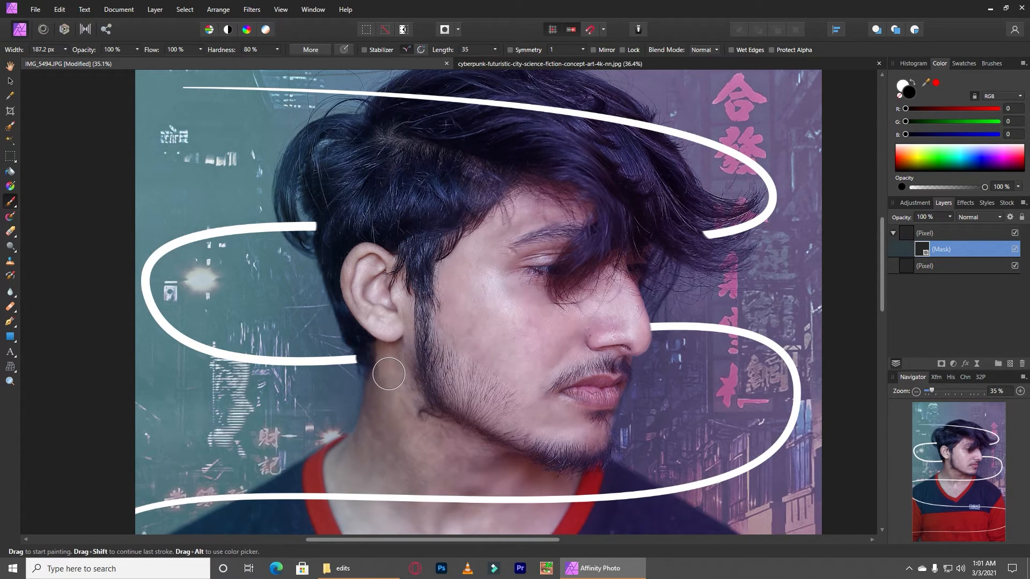
Mask out the part of the line crossing the sweater's chest and the "next" logo.
scroll(391, 371, down, 11)
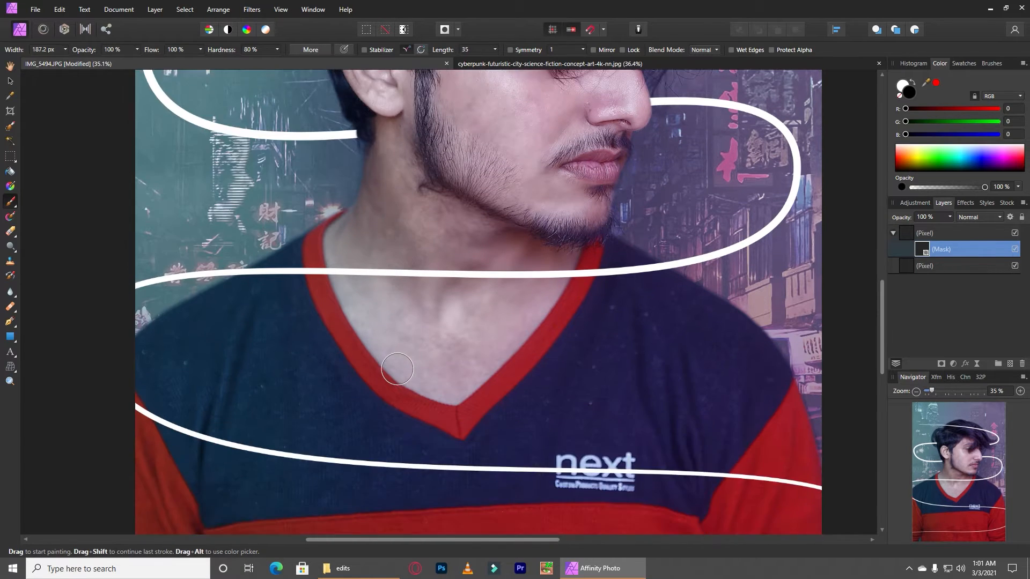
scroll(397, 369, down, 4)
scroll(404, 361, up, 2)
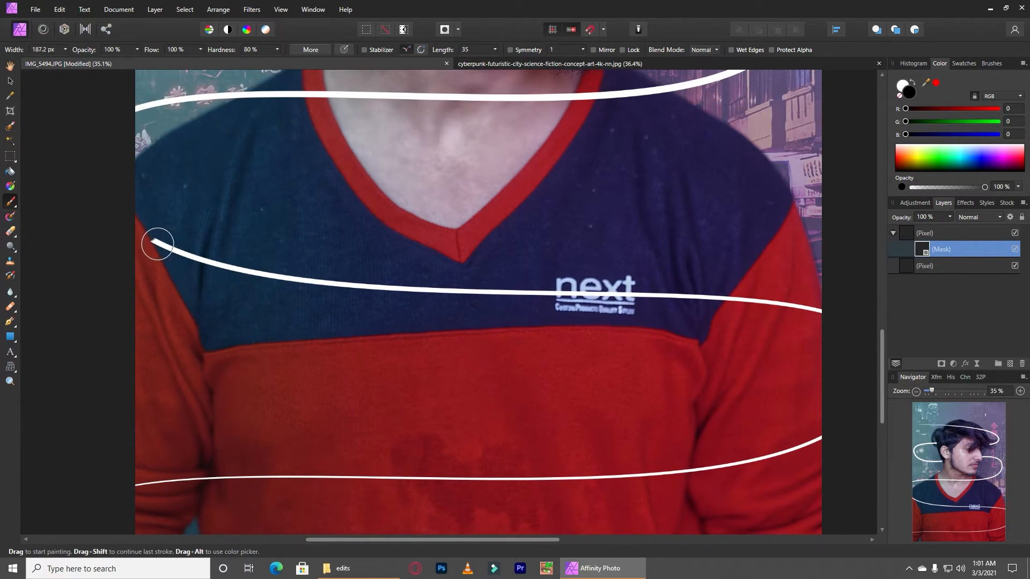
mouse_move(156, 239)
mouse_down()
mouse_move(247, 281)
mouse_move(455, 304)
mouse_move(724, 311)
mouse_move(894, 335)
mouse_up()
scroll(603, 336, down, 2)
scroll(603, 336, up, 2)
scroll(593, 326, down, 5)
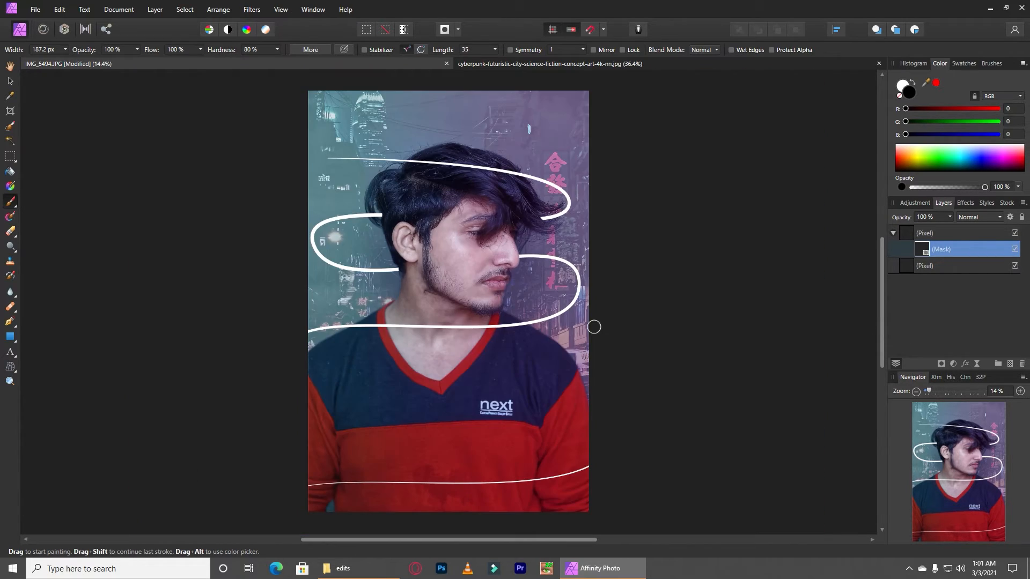
scroll(617, 249, up, 1)
scroll(618, 257, down, 2)
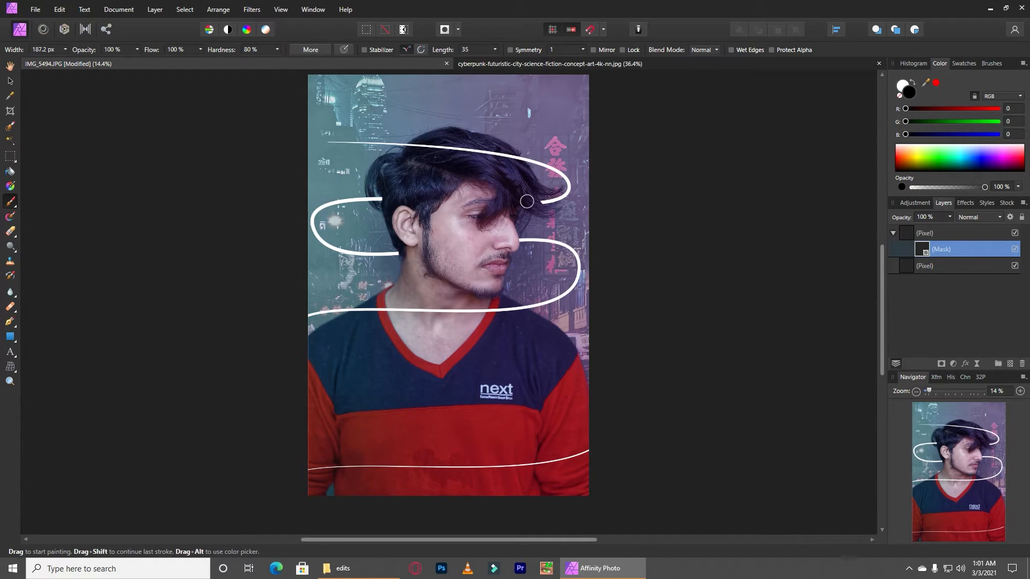
Try merging the masked line layer down into the portrait layer.
double_click(945, 251)
click(960, 234)
key(ctrl+e)
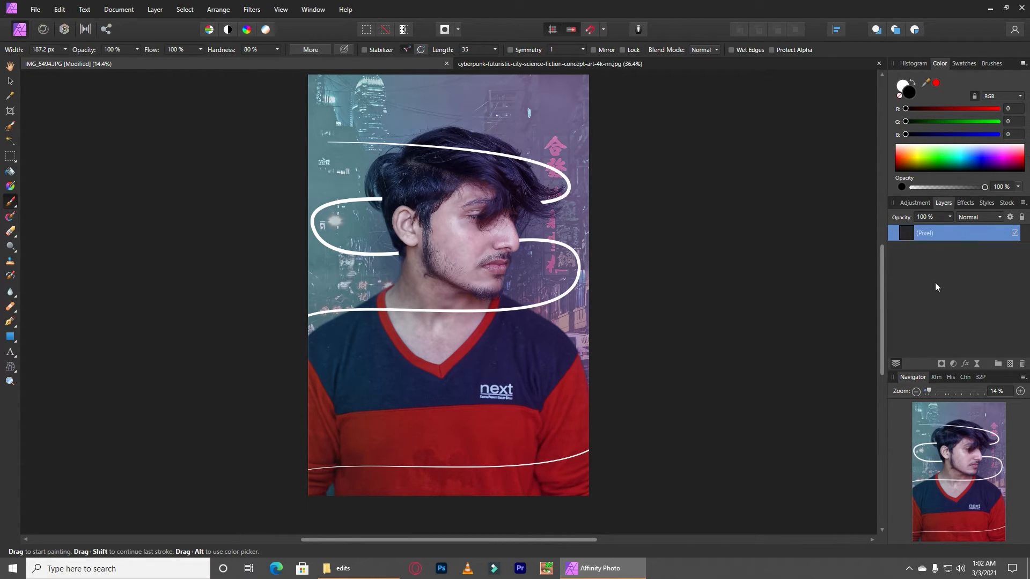
key(ctrl+z)
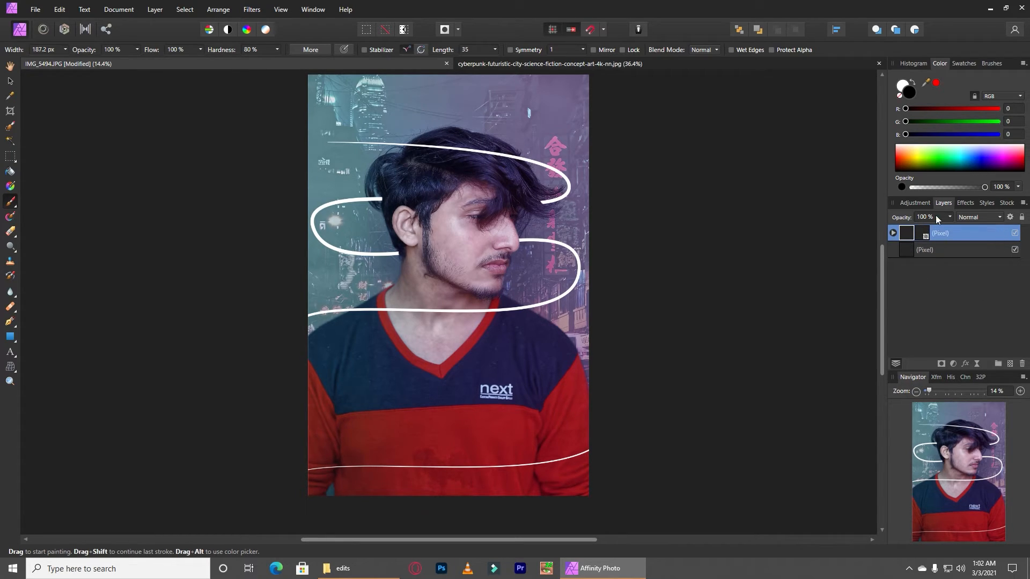
Apply a Gaussian Blur layer effect with a 2.6 px radius to the masked white line.
click(960, 202)
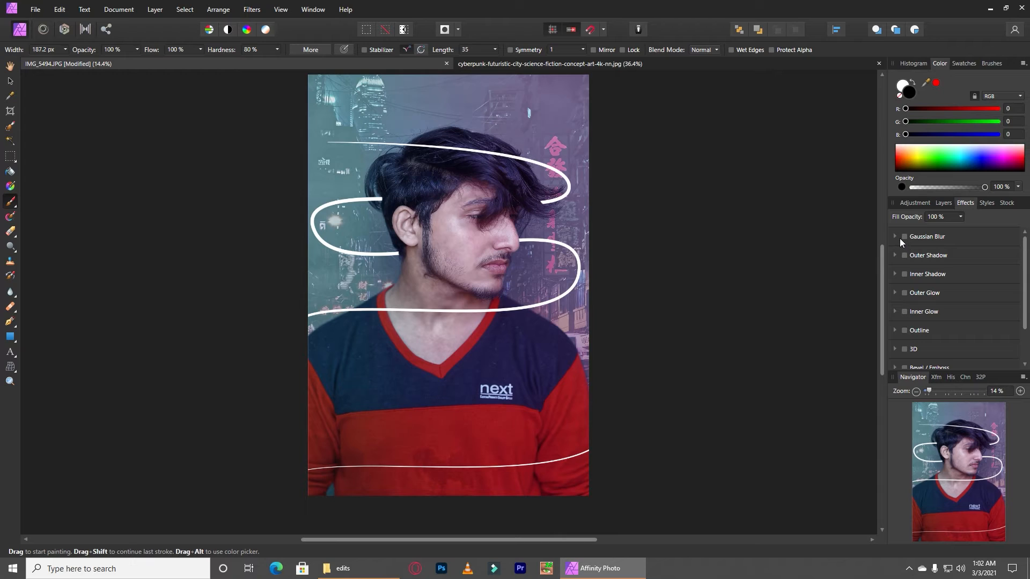
click(895, 237)
drag(924, 260, 935, 261)
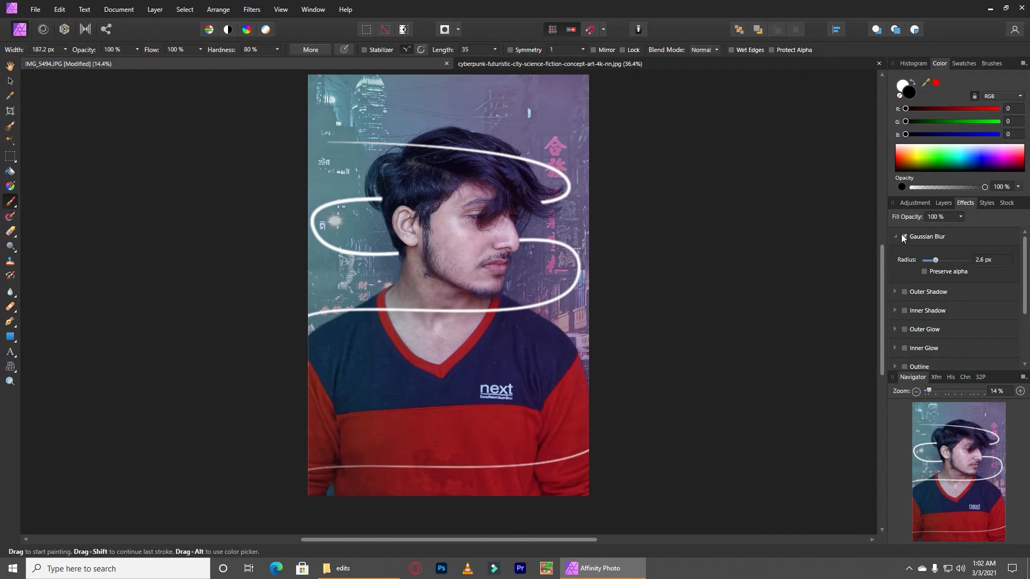
click(896, 236)
Add a magenta Outer Glow to the line with 78% opacity and a 100 px radius.
click(896, 293)
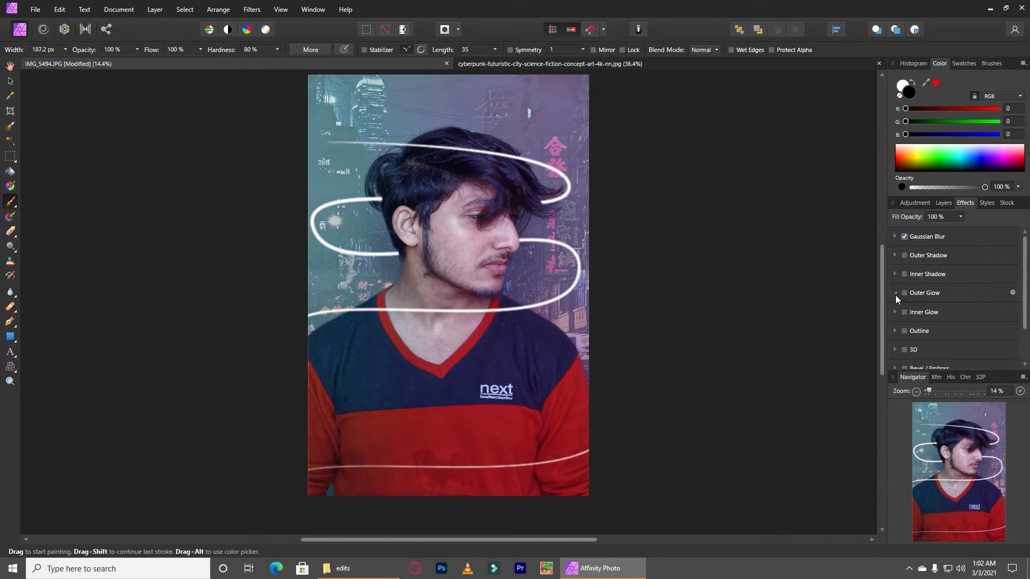
click(936, 315)
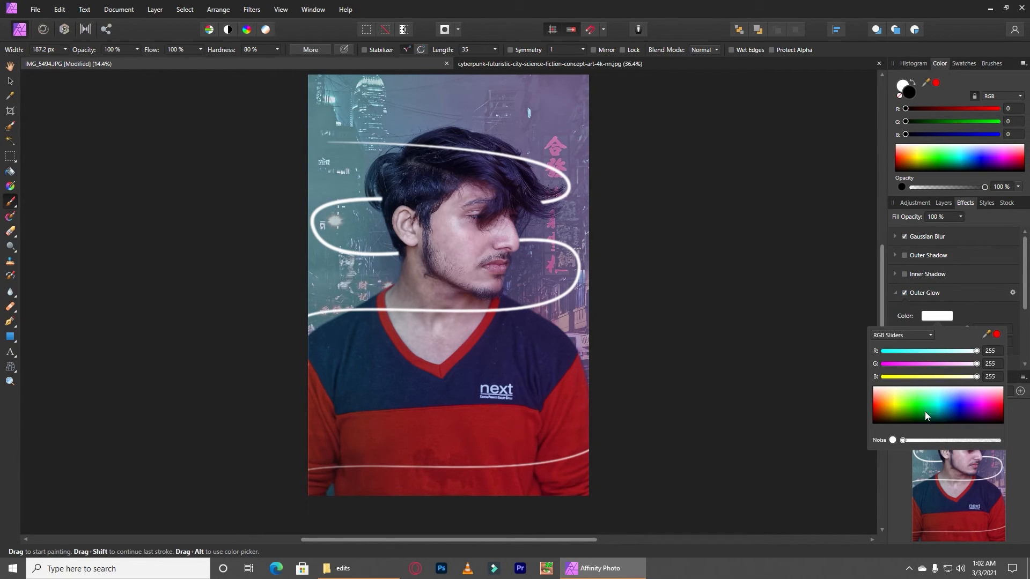
drag(924, 410, 979, 404)
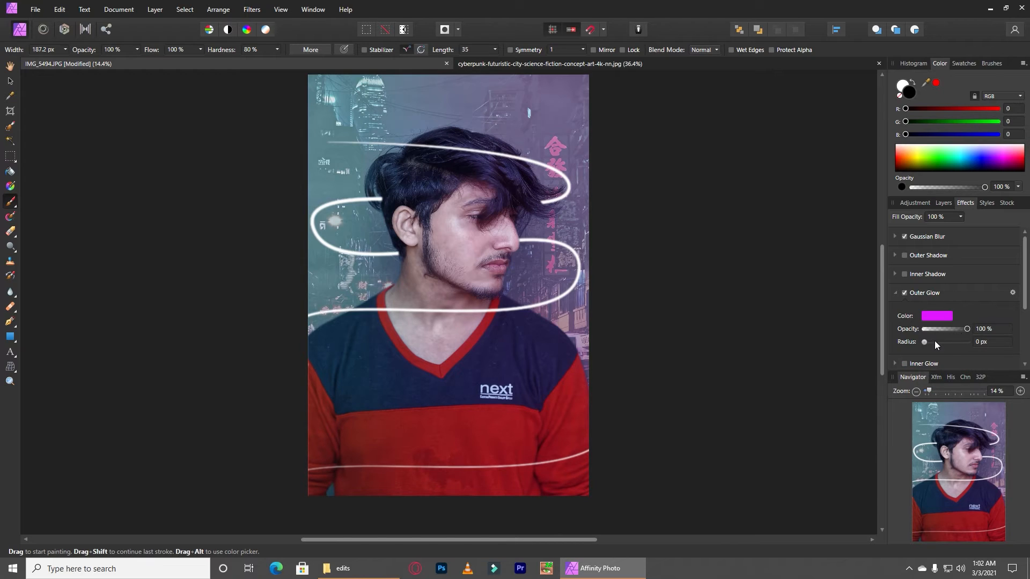
mouse_move(926, 342)
mouse_down()
mouse_move(976, 344)
mouse_move(947, 328)
mouse_move(964, 326)
mouse_up()
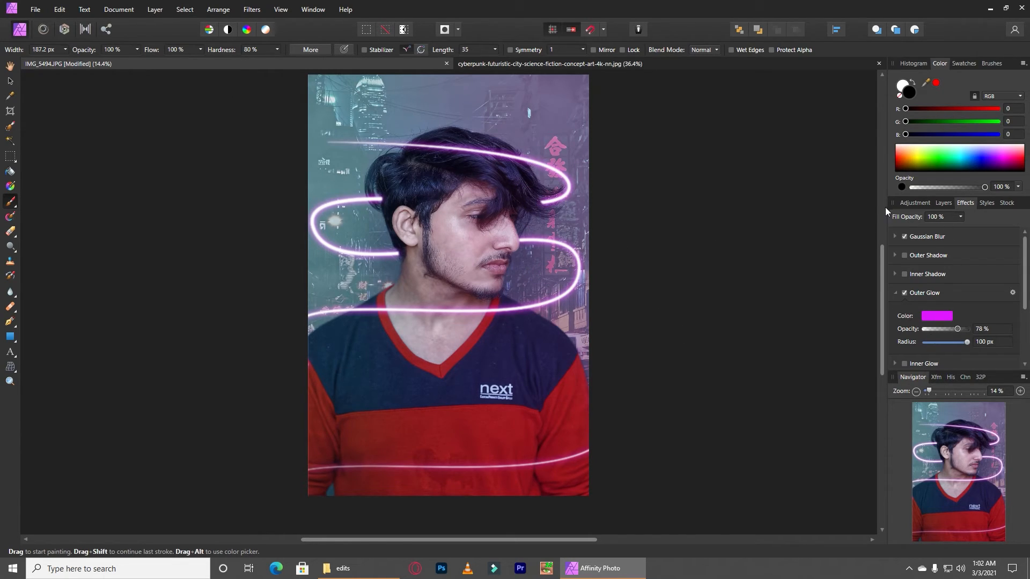
Merge the glowing line layer down into the portrait layer.
click(916, 204)
click(944, 202)
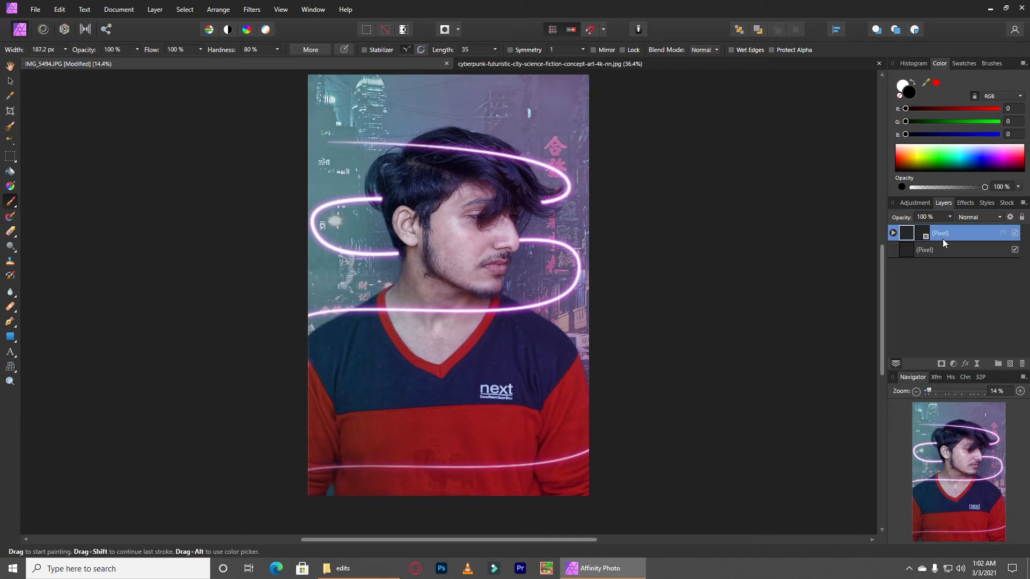
key(ctrl+e)
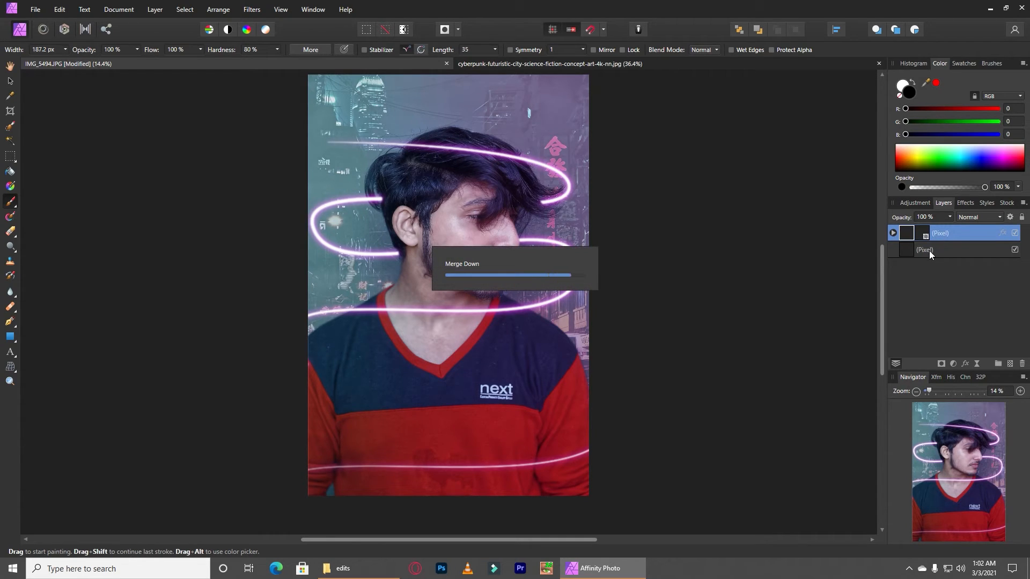
click(913, 204)
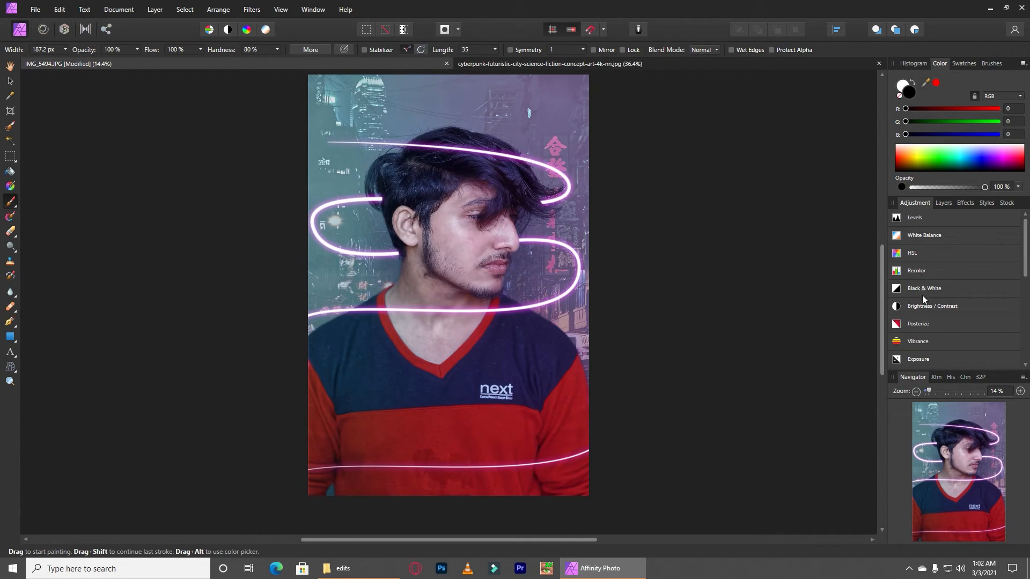
scroll(922, 294, down, 6)
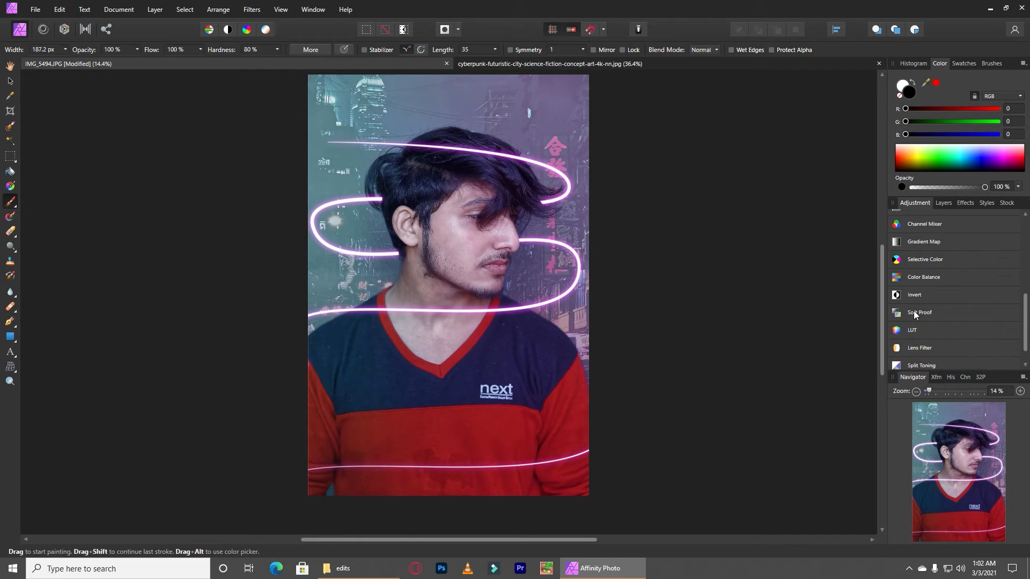
scroll(923, 290, down, 1)
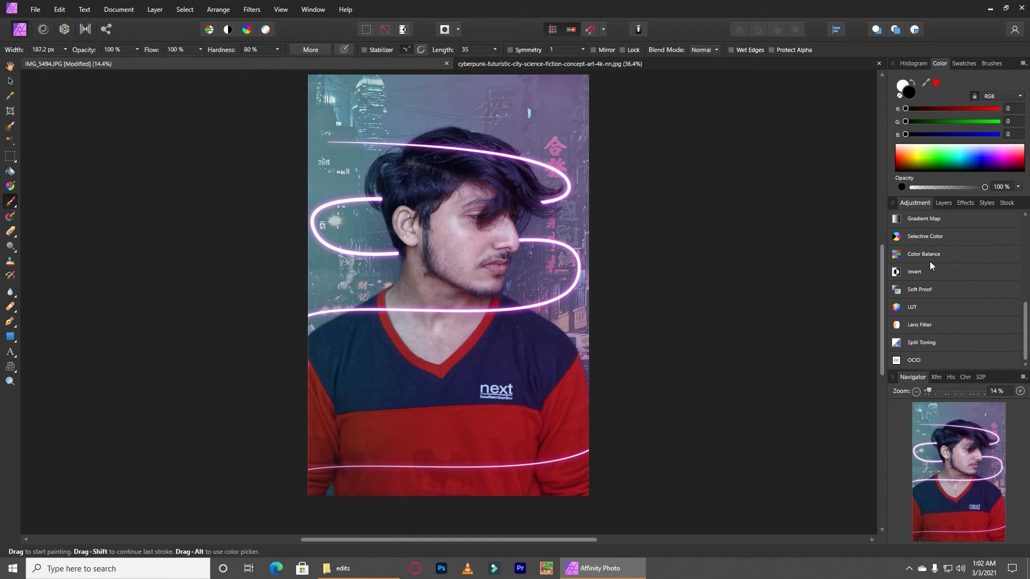
click(925, 307)
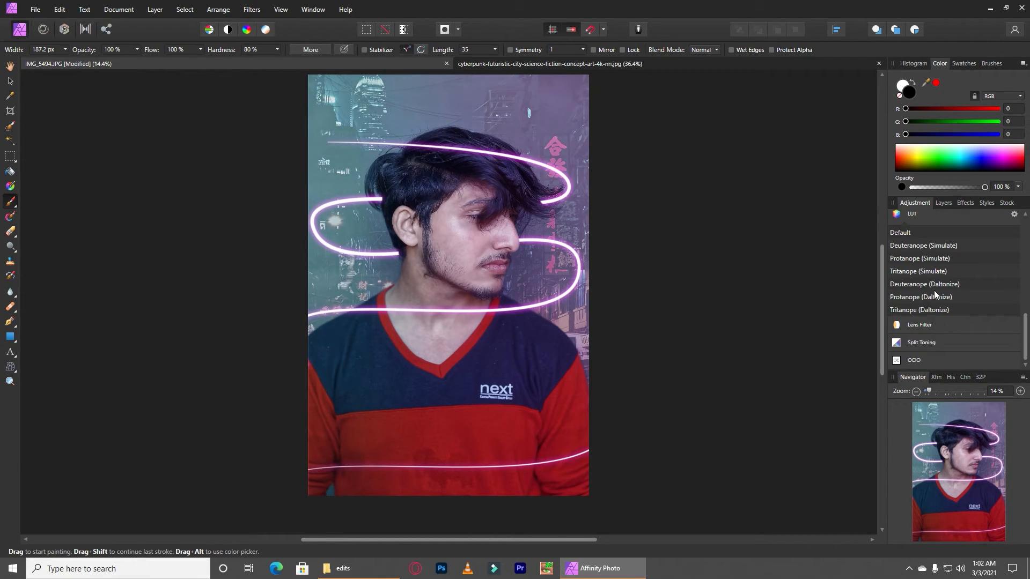
scroll(933, 284, up, 5)
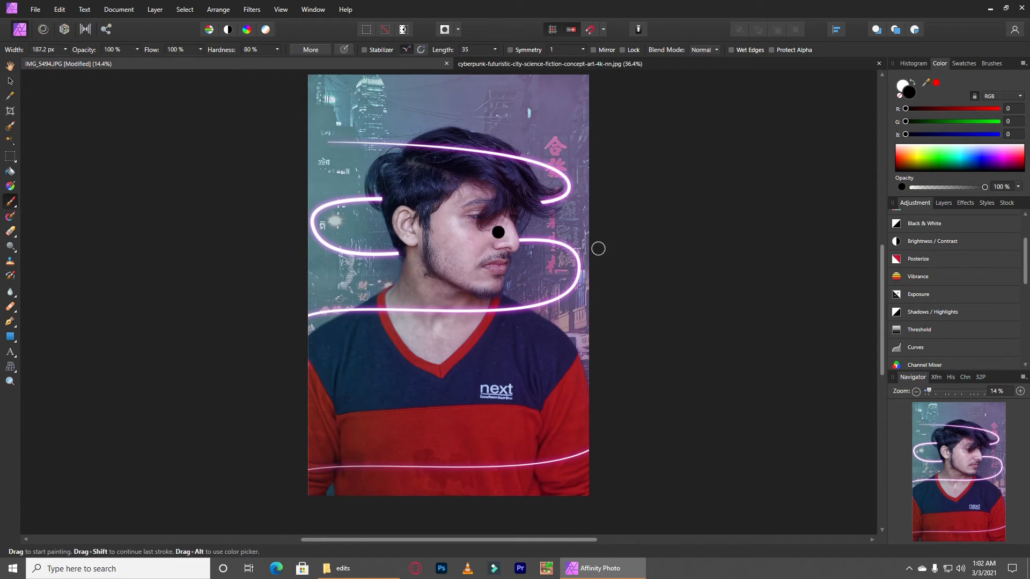
key(h)
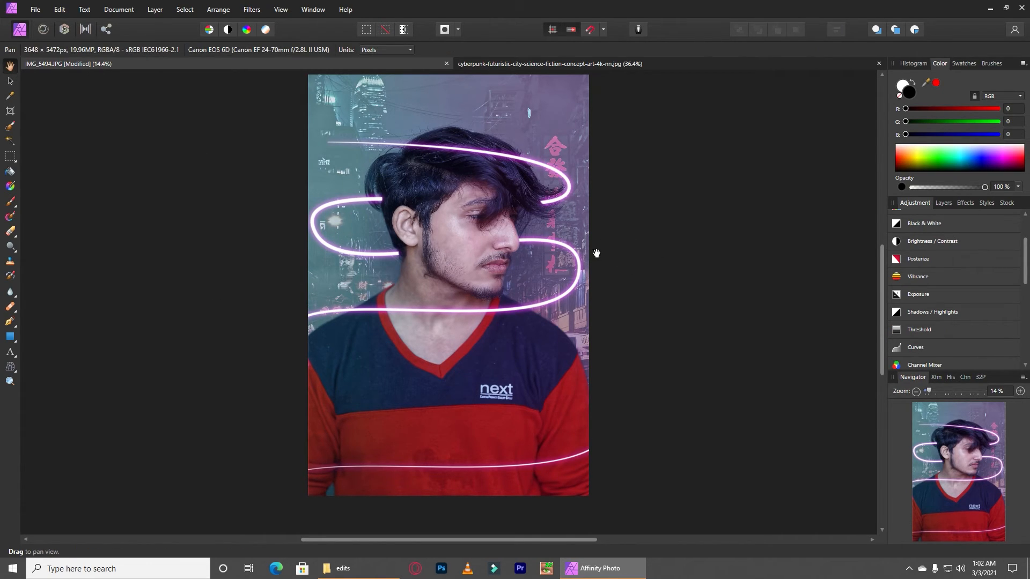
click(944, 204)
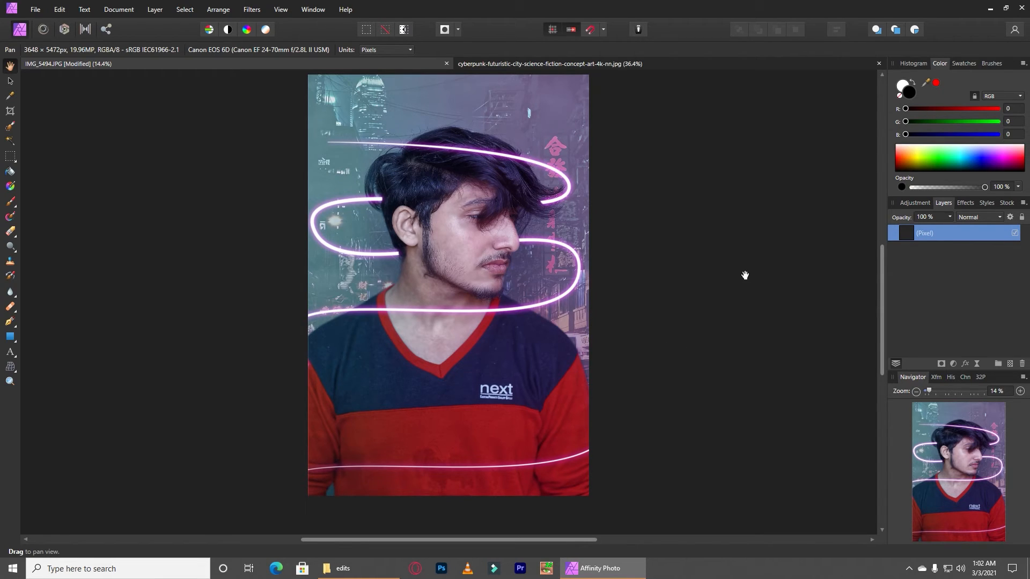
click(251, 9)
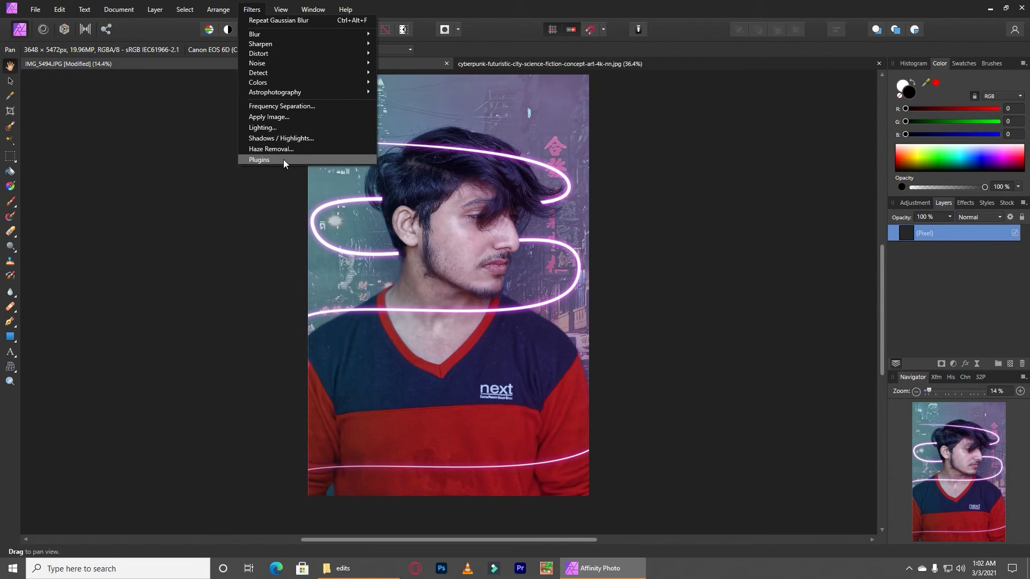
click(283, 159)
click(252, 9)
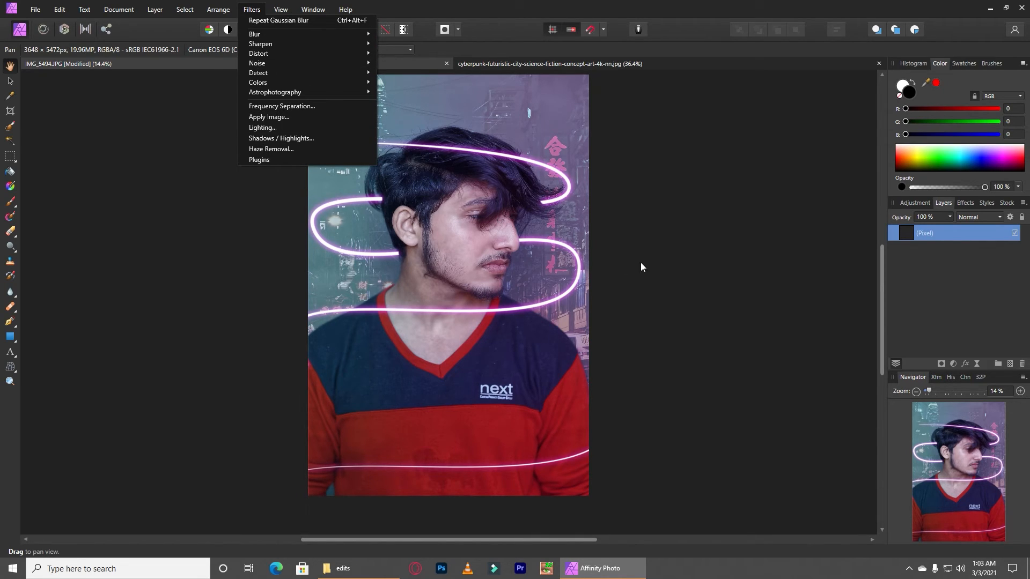
click(725, 265)
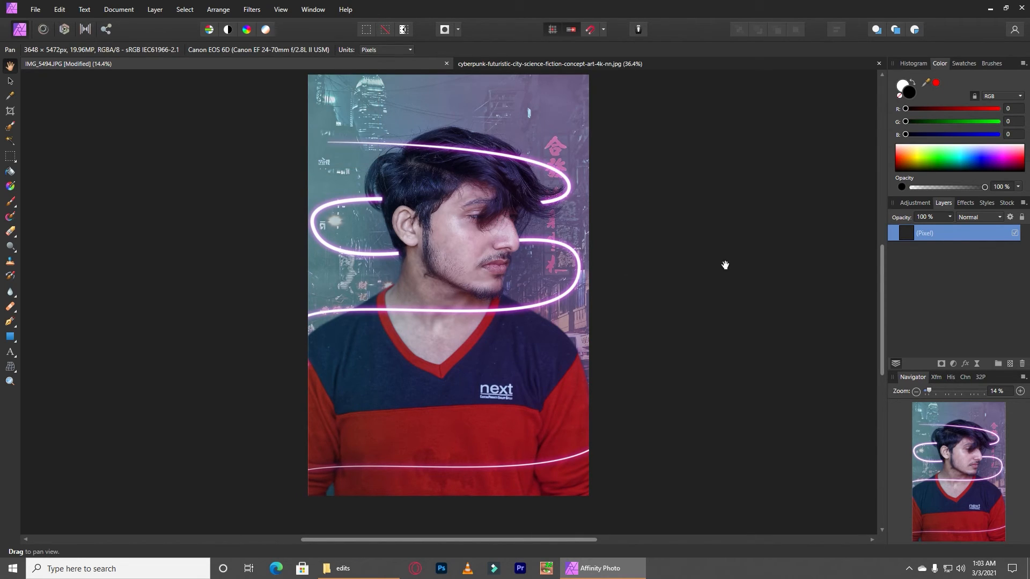
Open the Photoshop Plugins page of the application preferences.
click(35, 10)
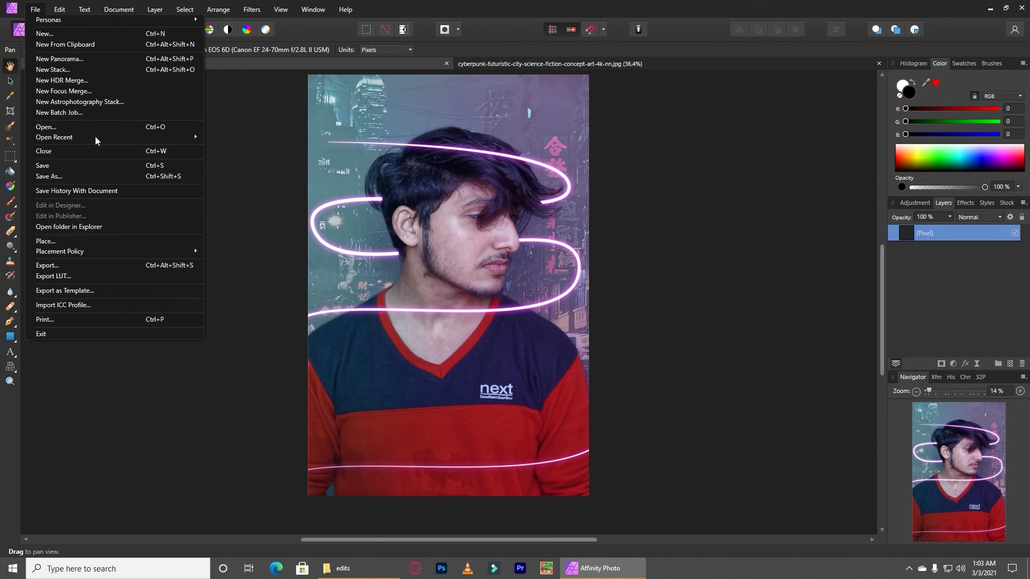
mouse_move(60, 9)
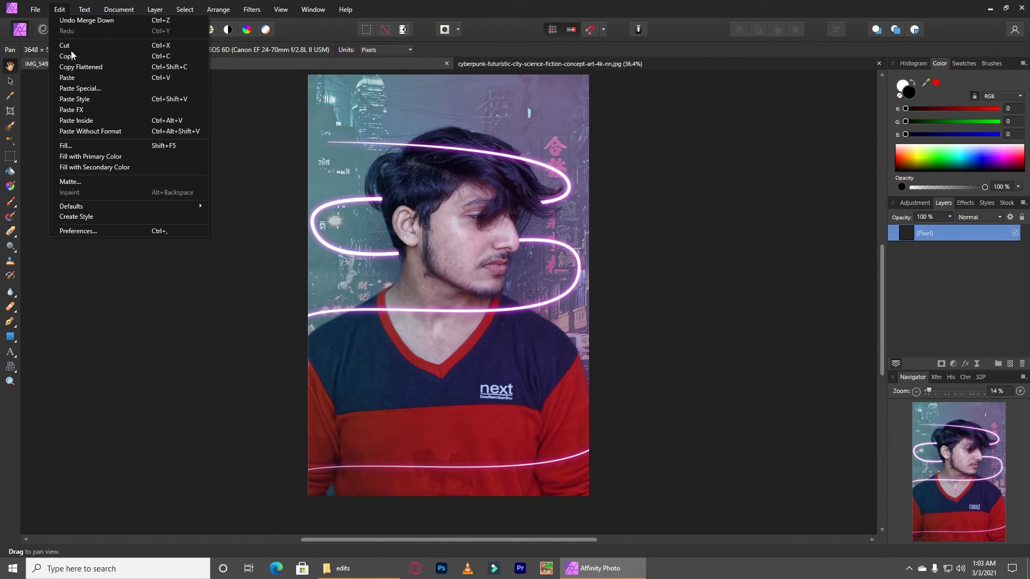
click(135, 231)
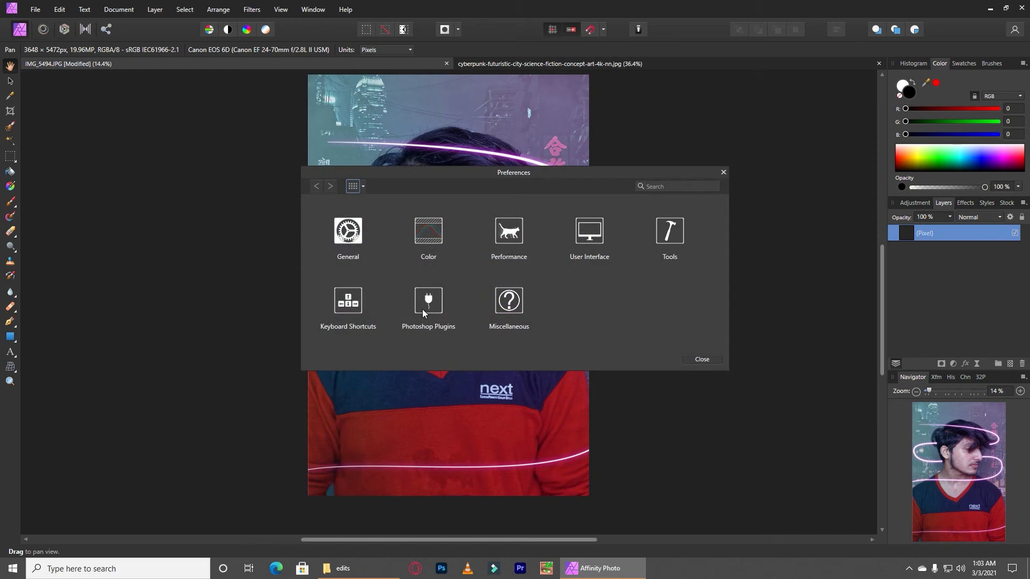
click(424, 310)
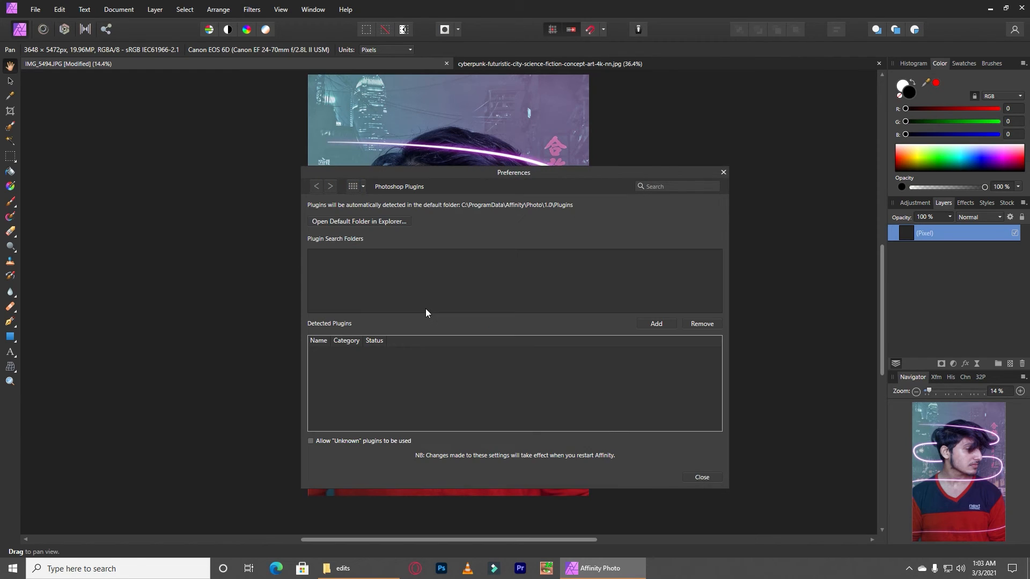
Add C:\Program Files\Adobe\Adobe Photoshop 2021\Plug-ins as a plugin search folder and close the preferences.
click(655, 325)
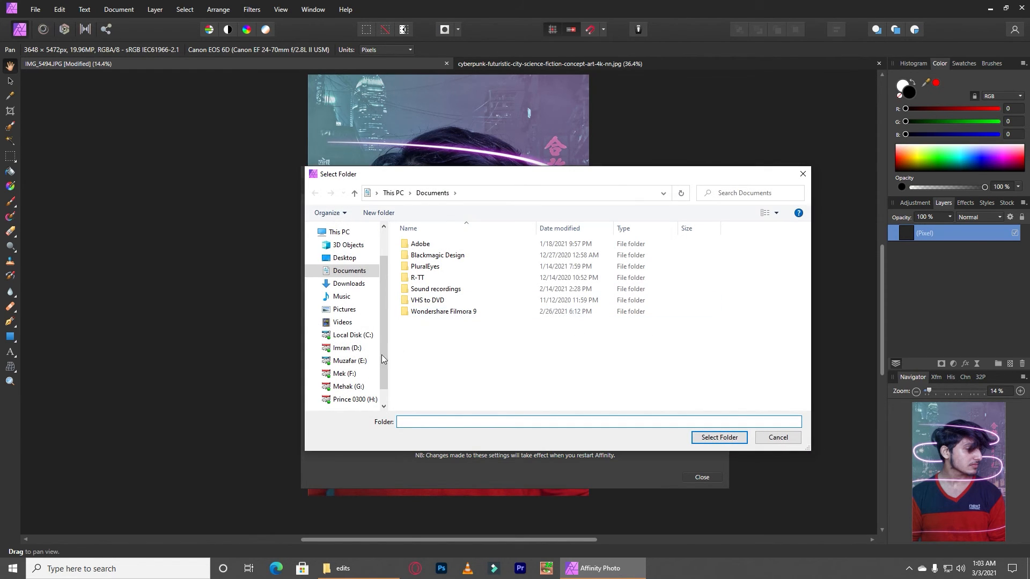
click(353, 334)
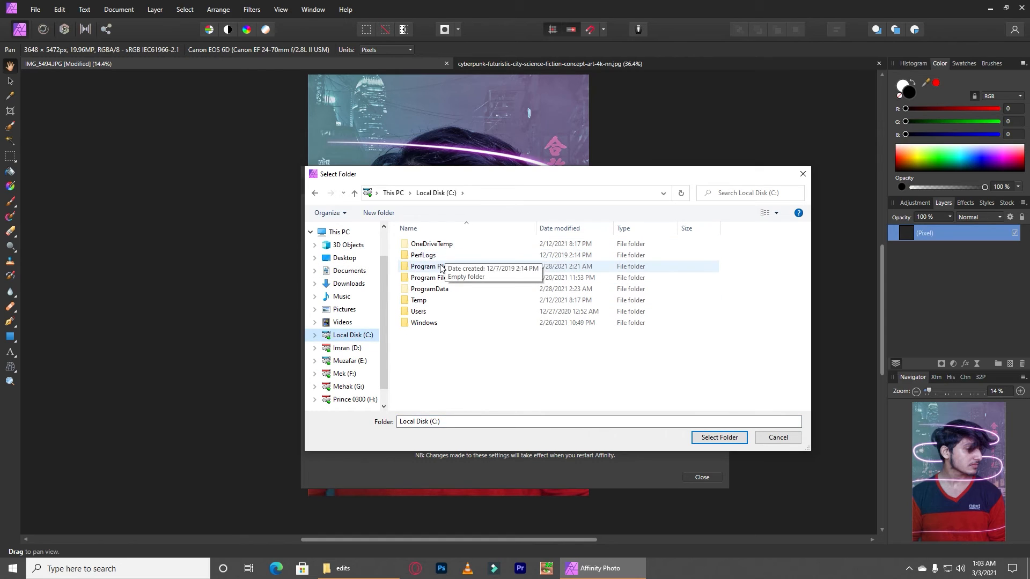
double_click(434, 256)
double_click(428, 255)
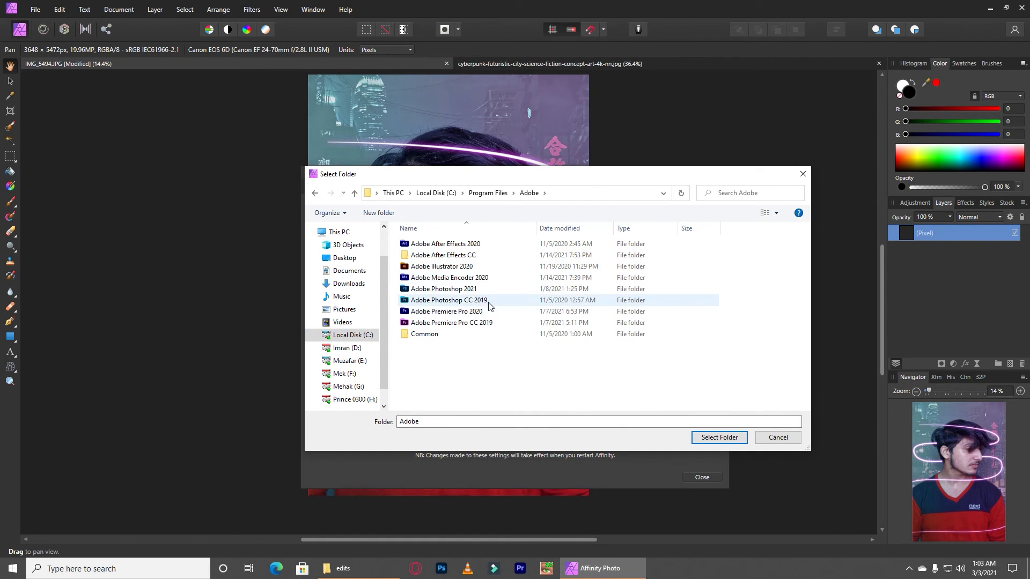
double_click(471, 291)
click(460, 289)
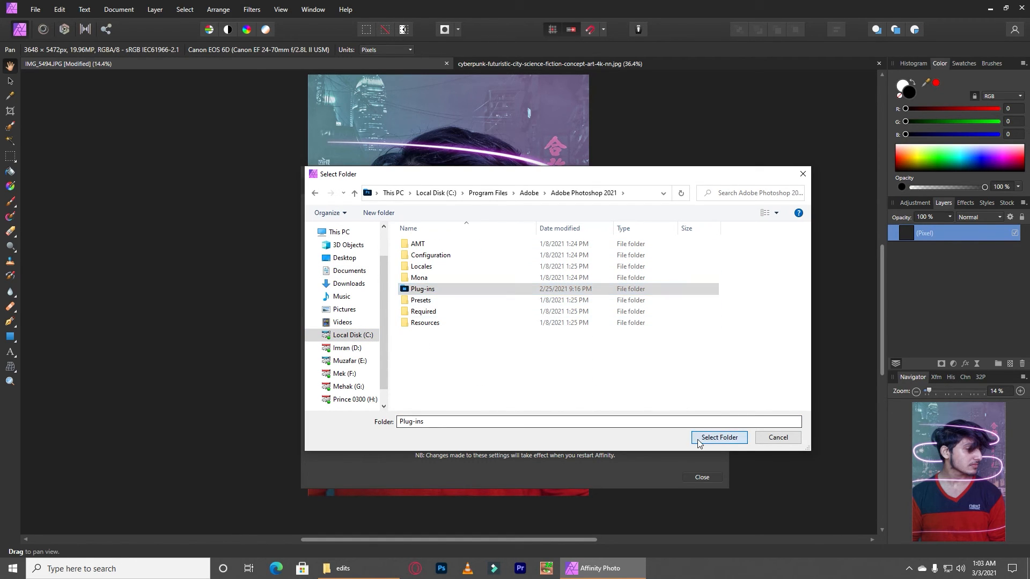
click(719, 436)
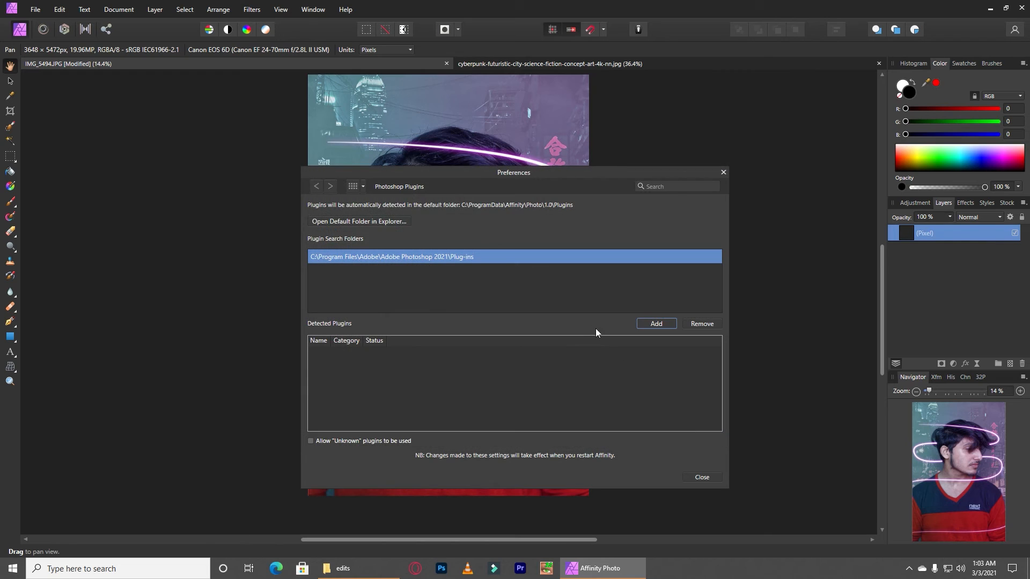
click(700, 476)
click(532, 294)
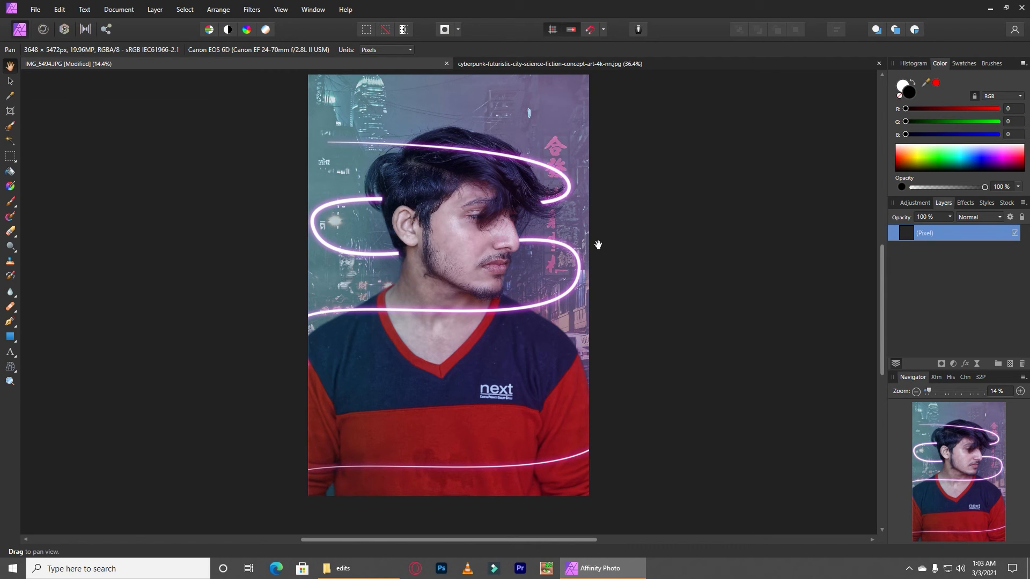
Export the whole document as a best-quality JPEG at quality 100, named IMG_5494a, on the G: drive.
click(36, 9)
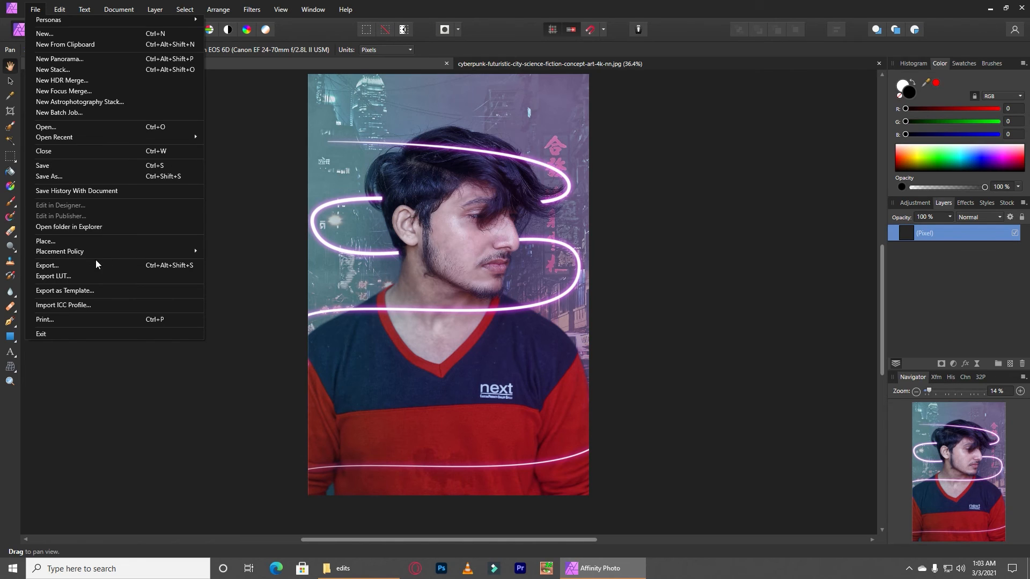
click(92, 265)
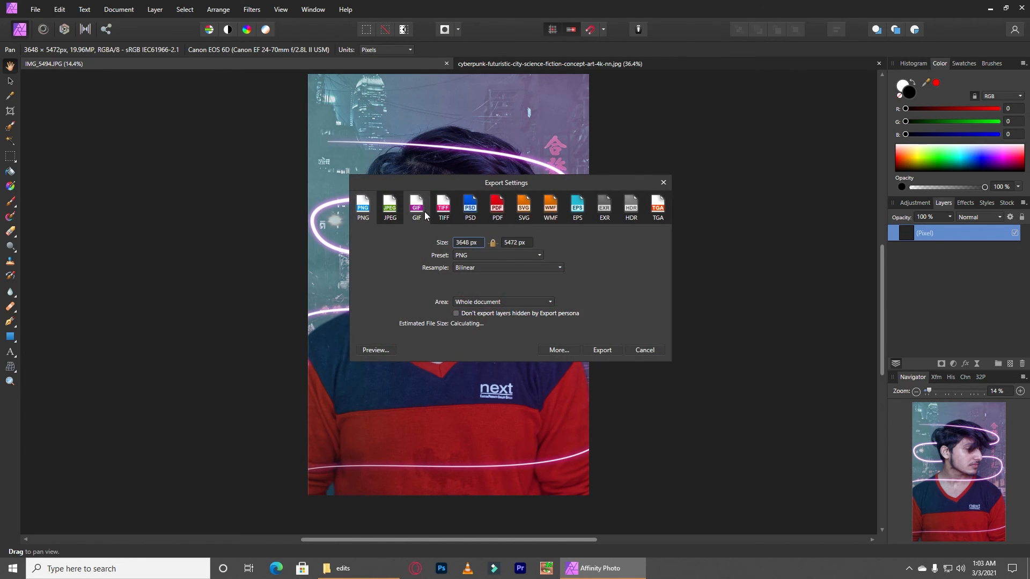
click(390, 207)
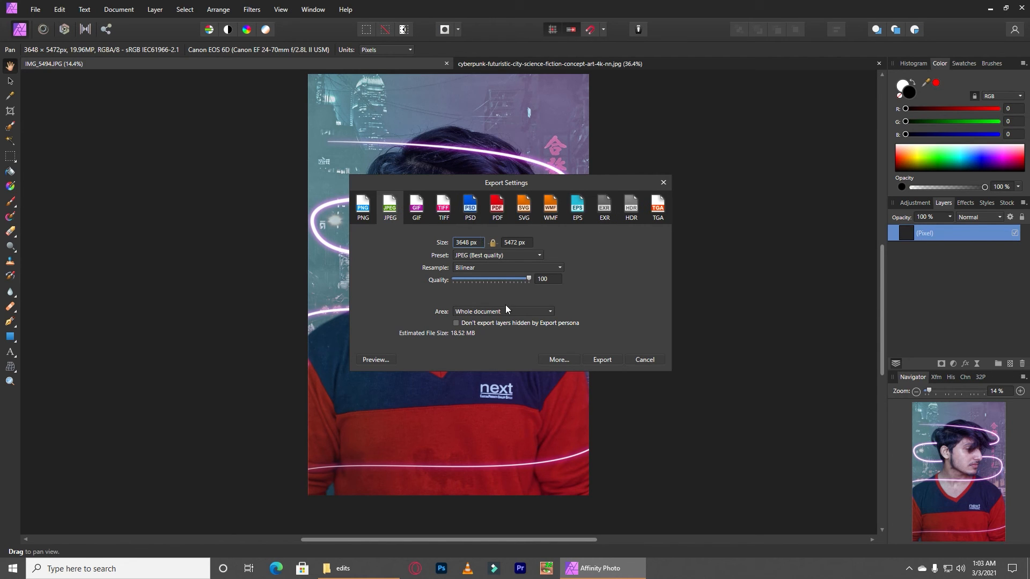
click(600, 360)
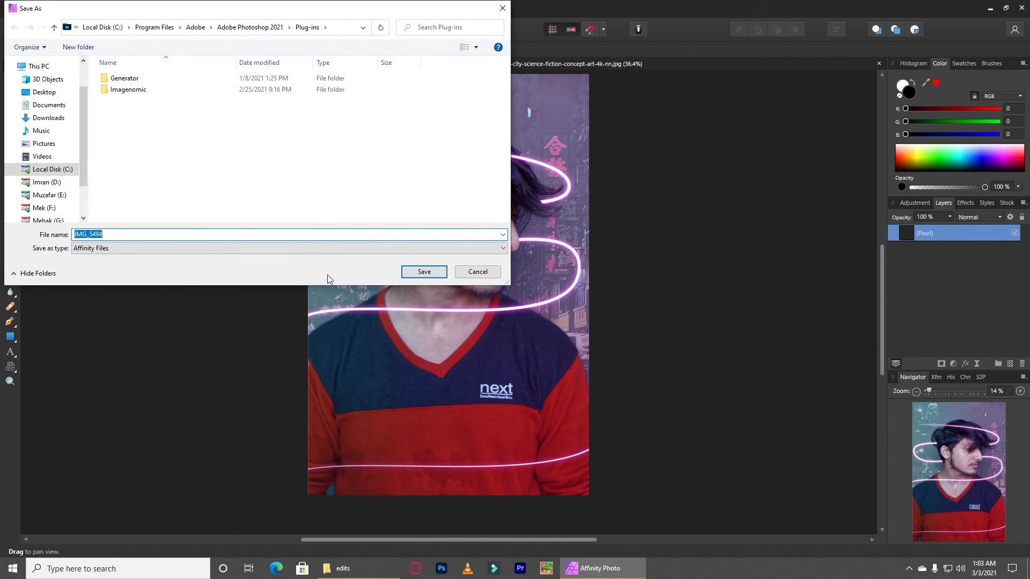
click(157, 239)
text(a)
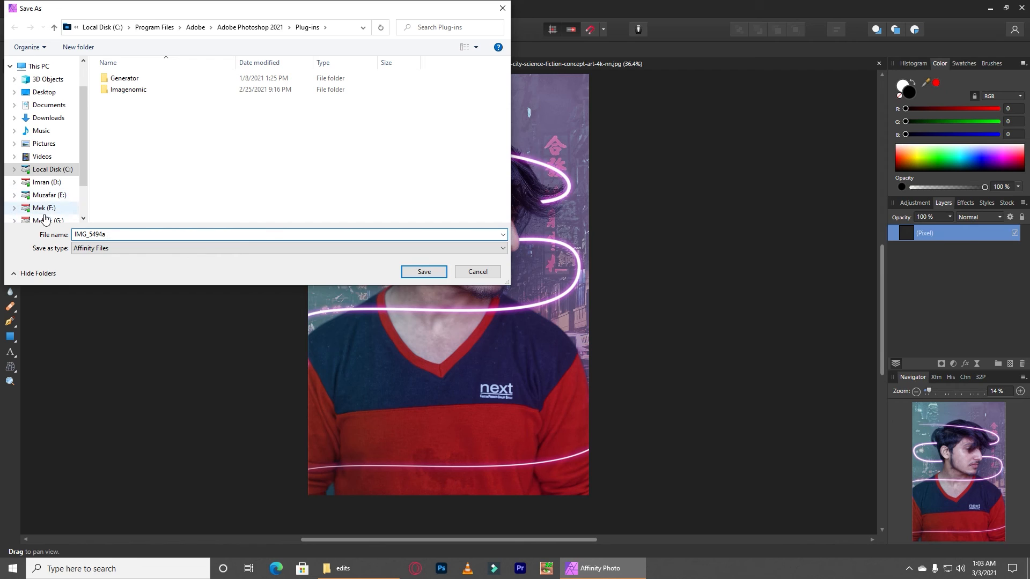
click(60, 221)
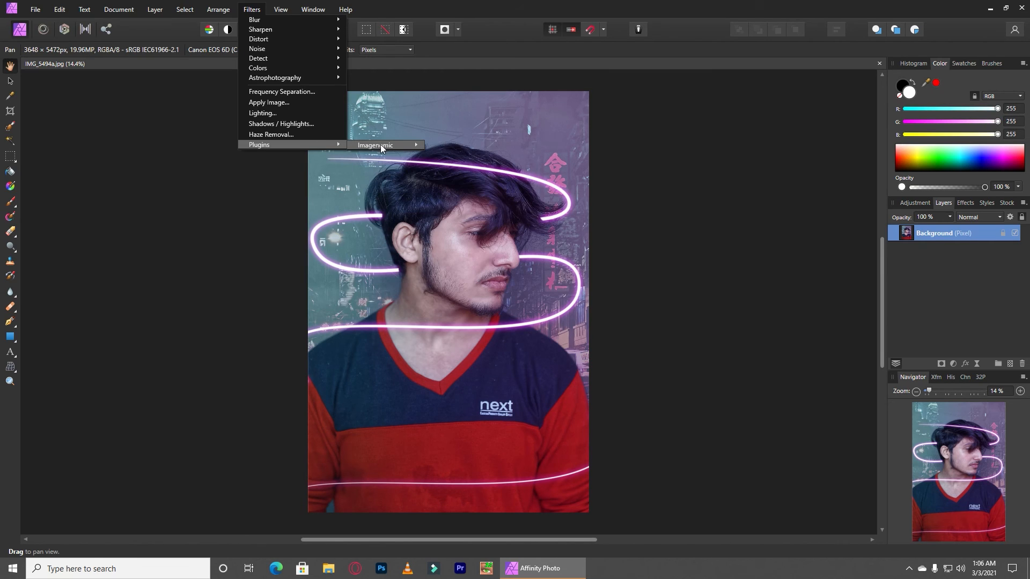
Open the Imagenomic Portraiture filter on the portrait and set the detail smoothing threshold to 18.
mouse_move(382, 148)
click(453, 147)
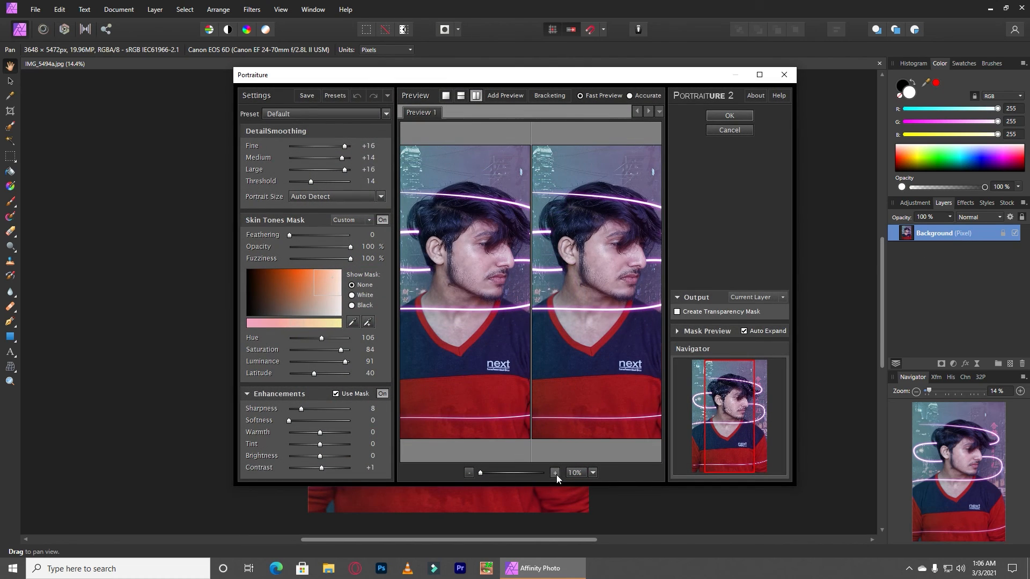
click(554, 472)
drag(584, 326, 568, 353)
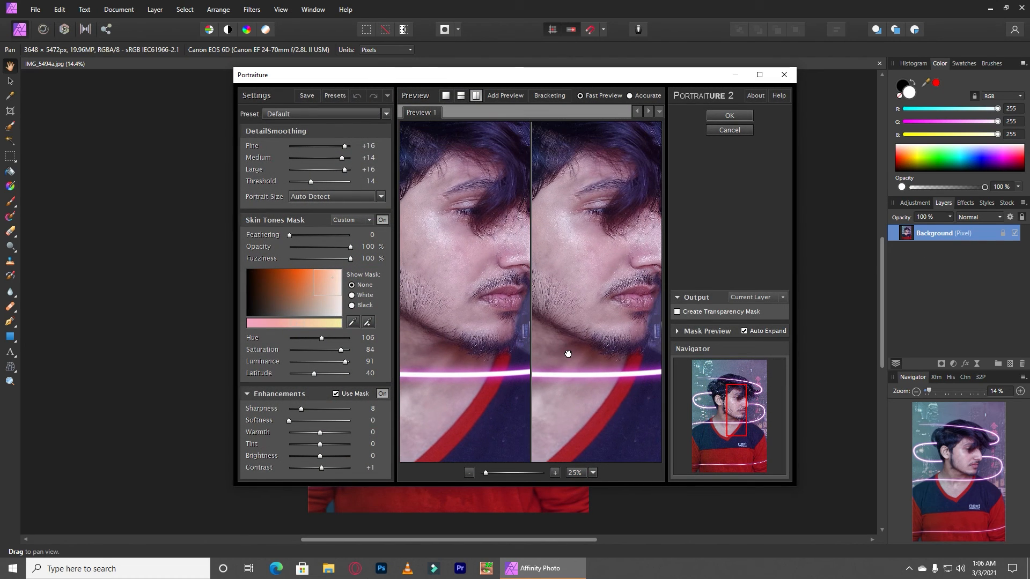
click(317, 182)
Sample skin tones for the mask from the man's cheek, beside the nose and at the temple.
click(353, 320)
click(572, 260)
click(580, 280)
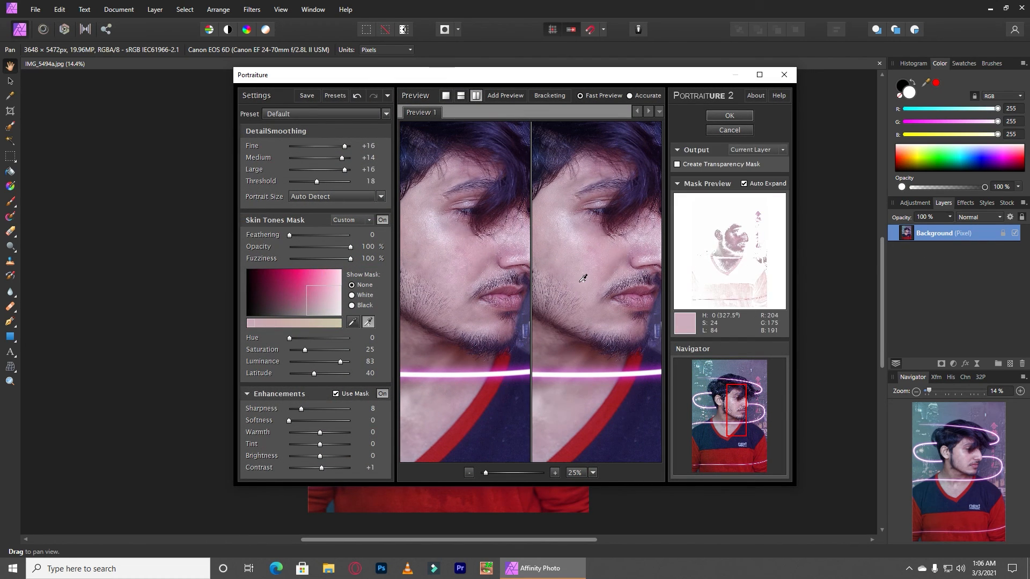
click(571, 261)
click(635, 251)
click(634, 255)
click(566, 212)
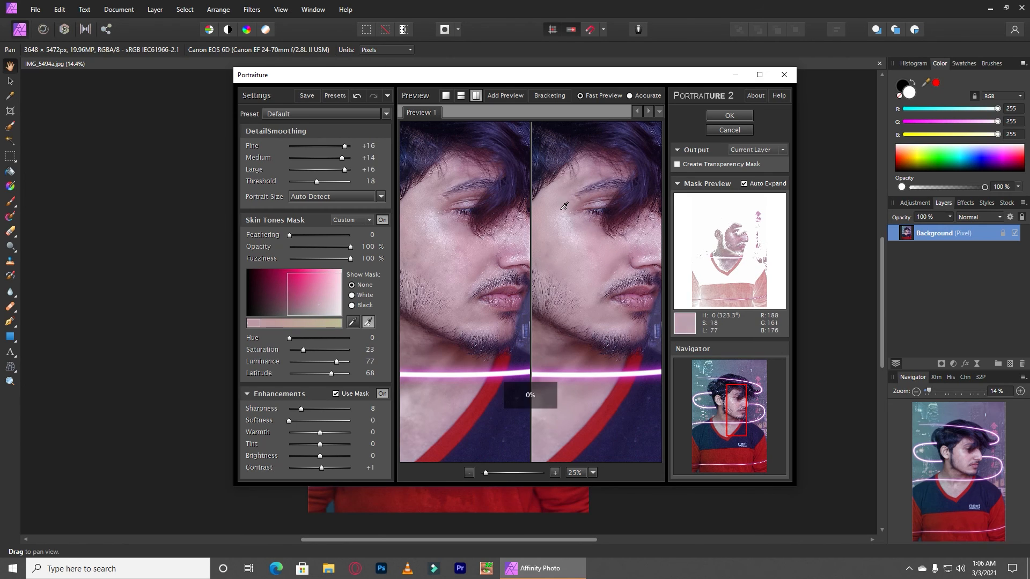
Extend the skin tones mask with further samples from the brow, lower cheek, jaw and neck.
click(576, 188)
click(555, 246)
click(578, 295)
click(593, 342)
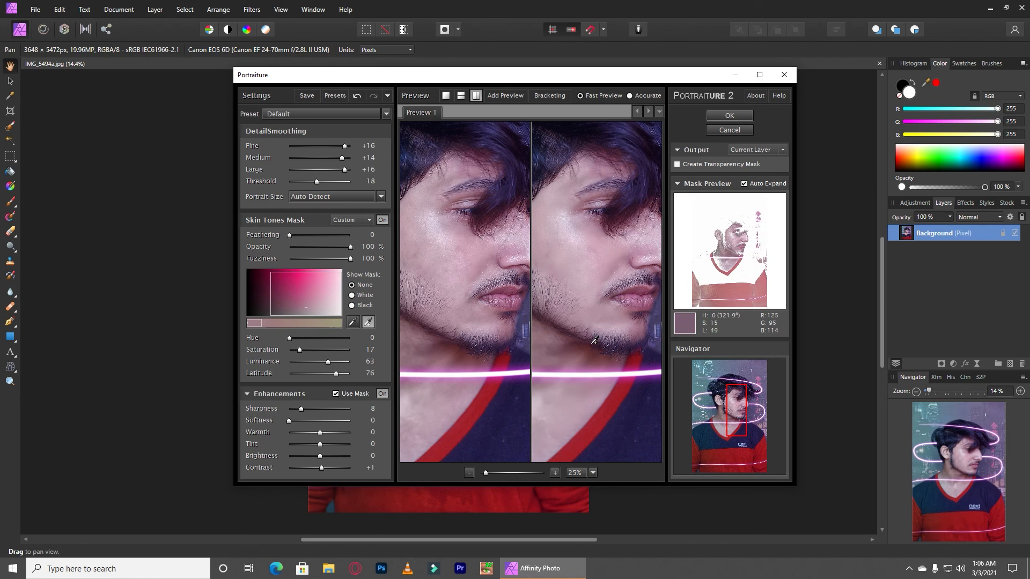
click(586, 351)
drag(562, 378, 594, 362)
click(565, 340)
click(569, 337)
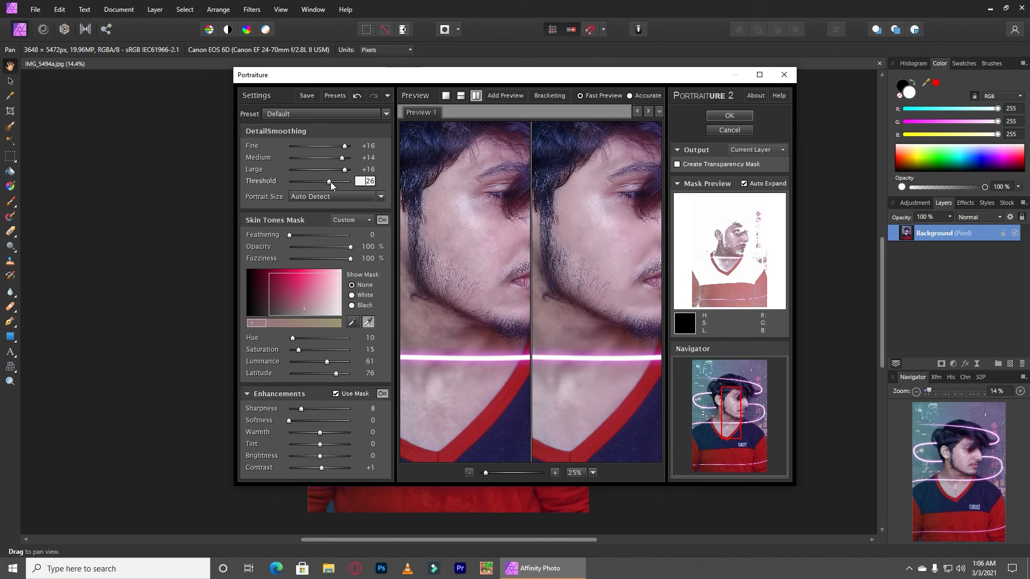
Set the smoothing threshold to 31, add another skin sample from the face and apply the Portraiture filter.
drag(331, 183, 339, 183)
click(623, 239)
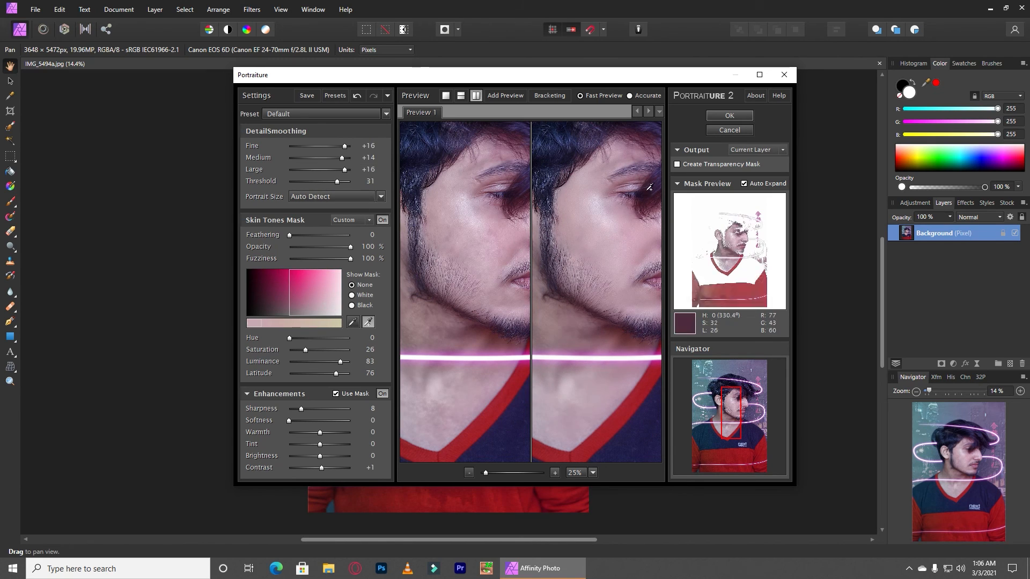
click(731, 116)
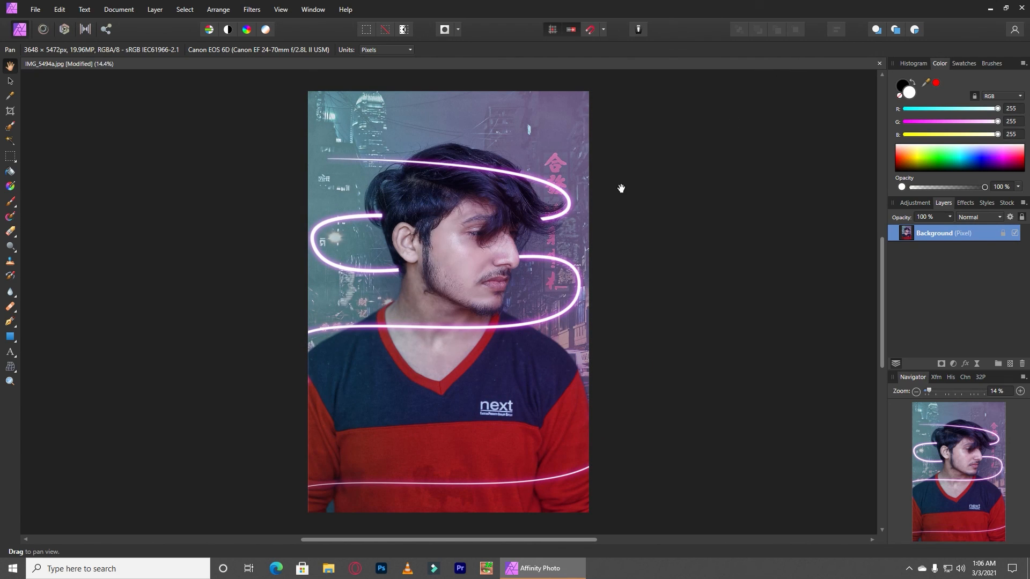
scroll(463, 279, up, 4)
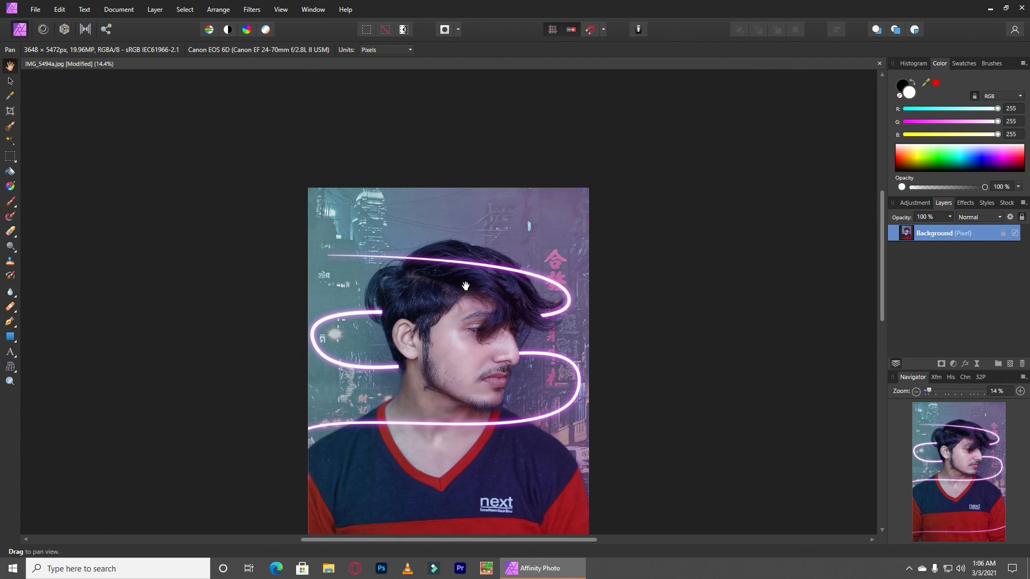
scroll(464, 262, down, 5)
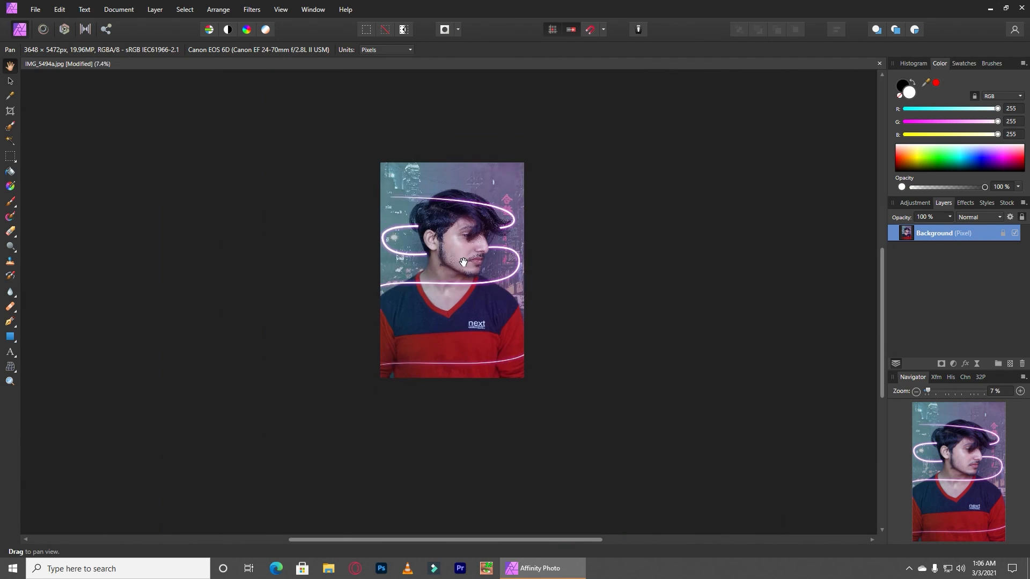
scroll(464, 262, up, 2)
scroll(464, 262, down, 1)
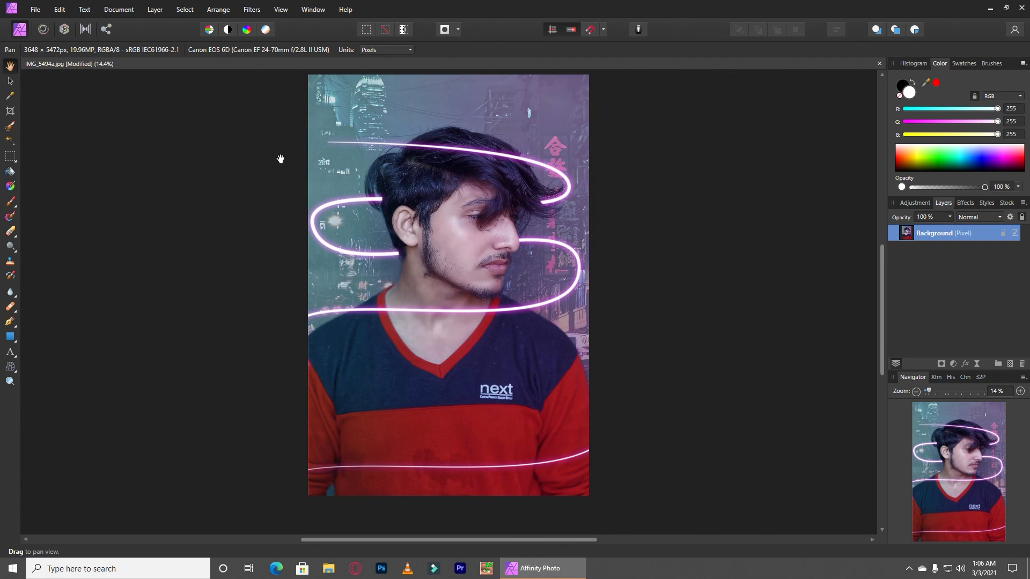
click(59, 9)
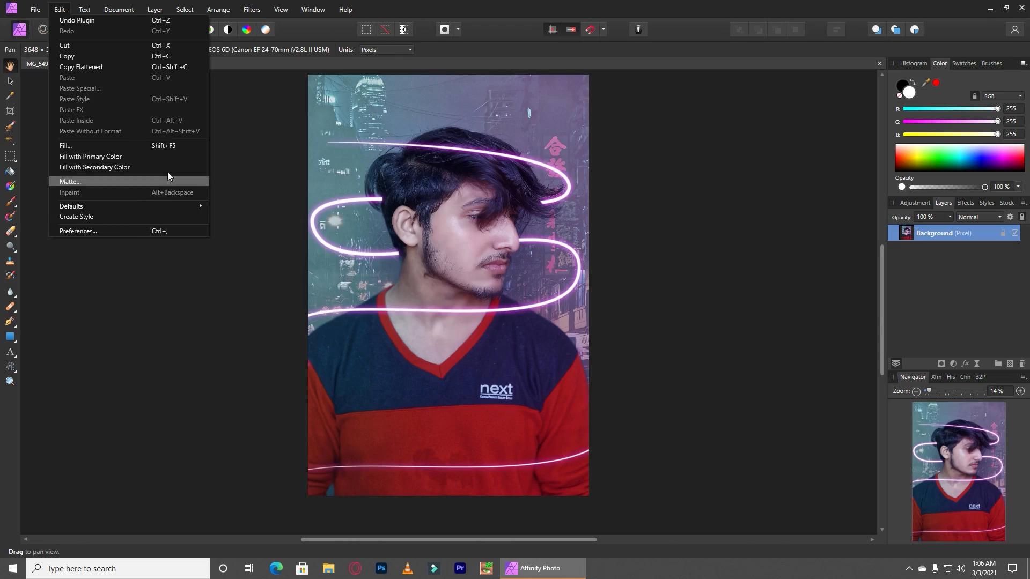
click(59, 9)
click(59, 9)
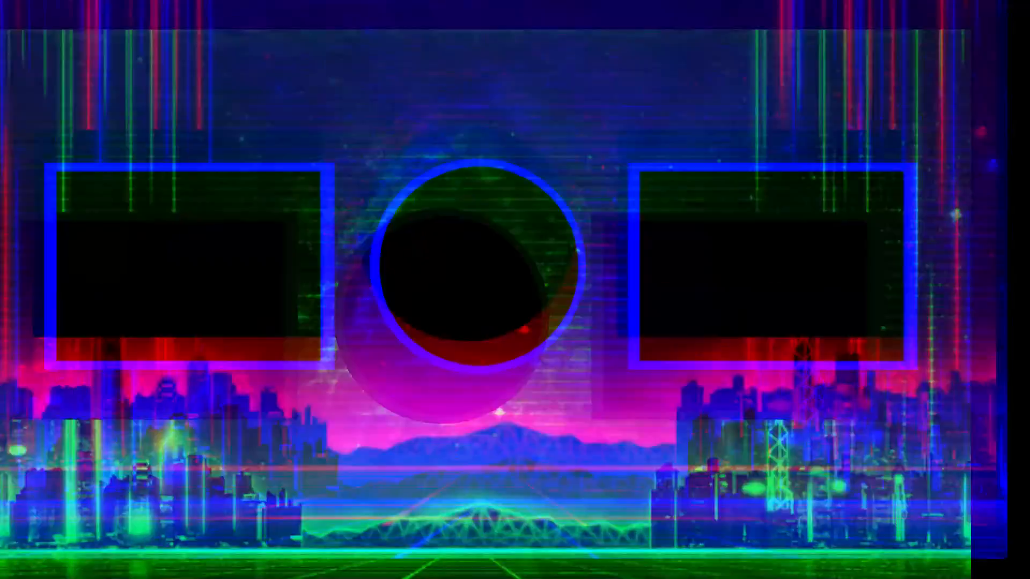